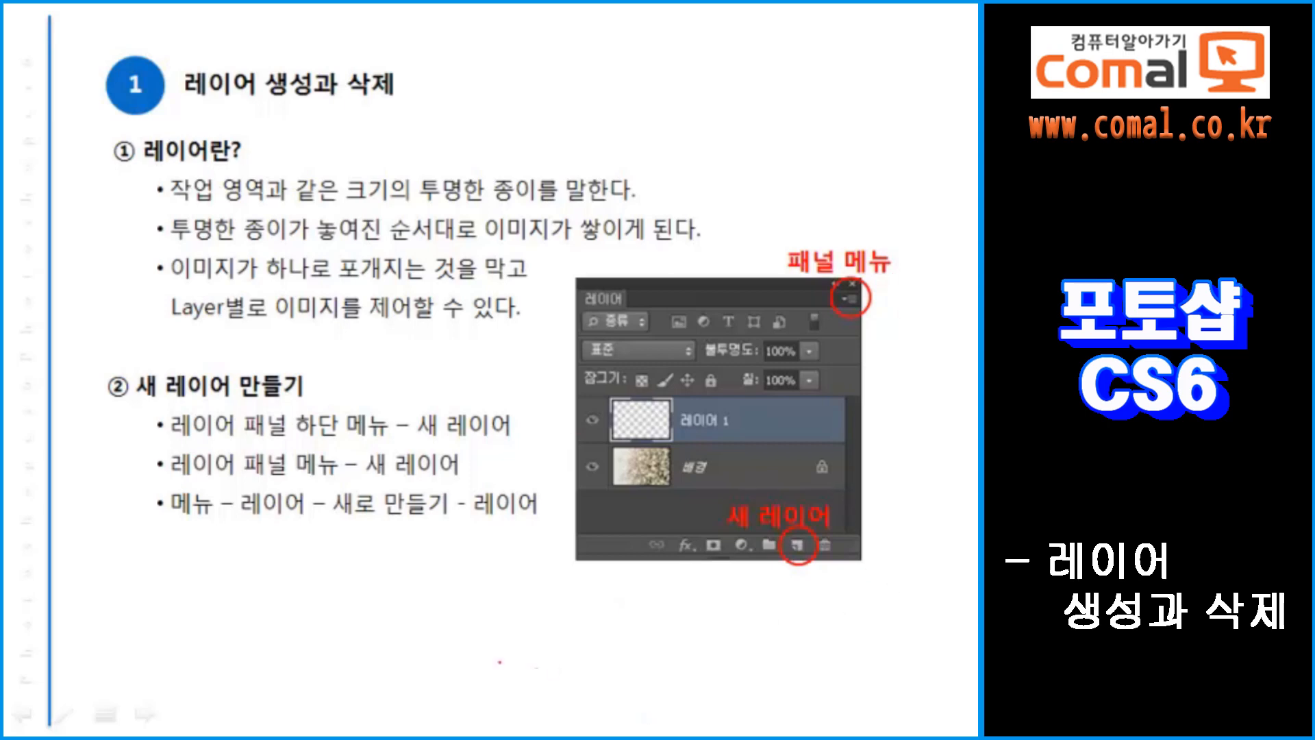
{"action": "key", "text": "Right"}
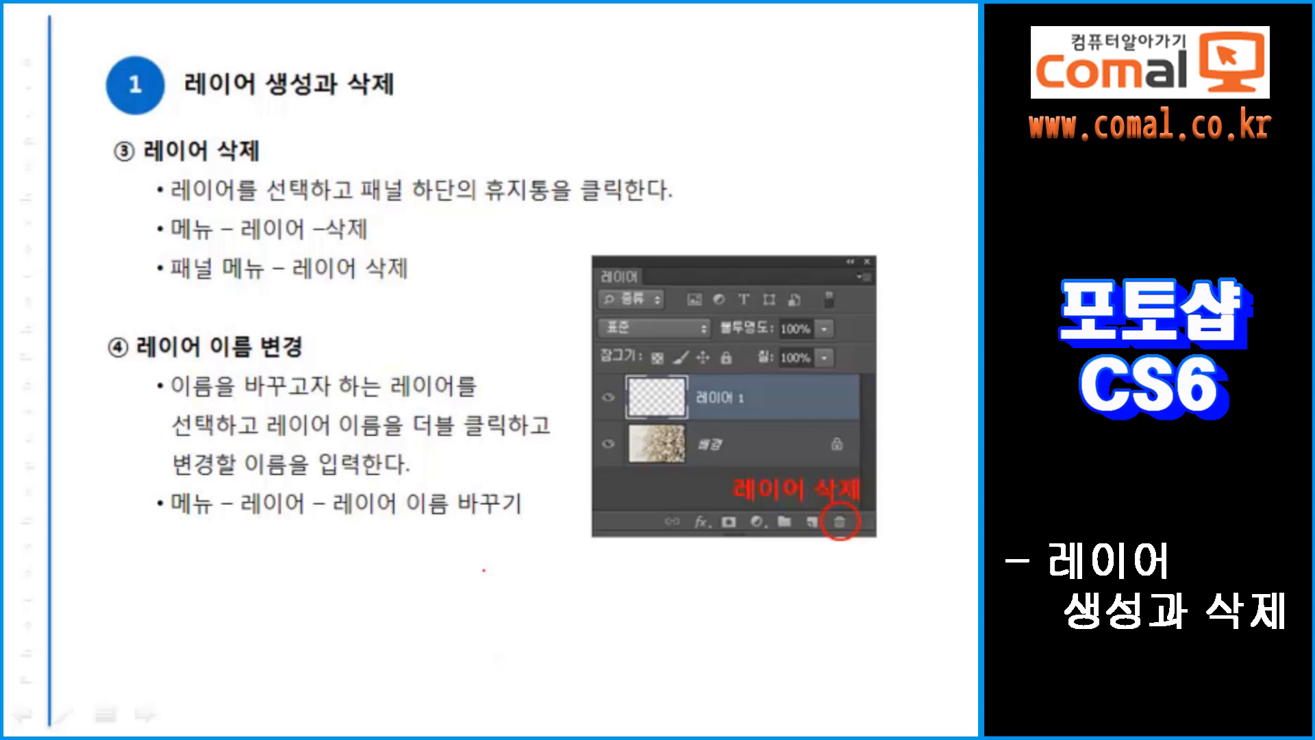
{"action": "key", "text": "Right"}
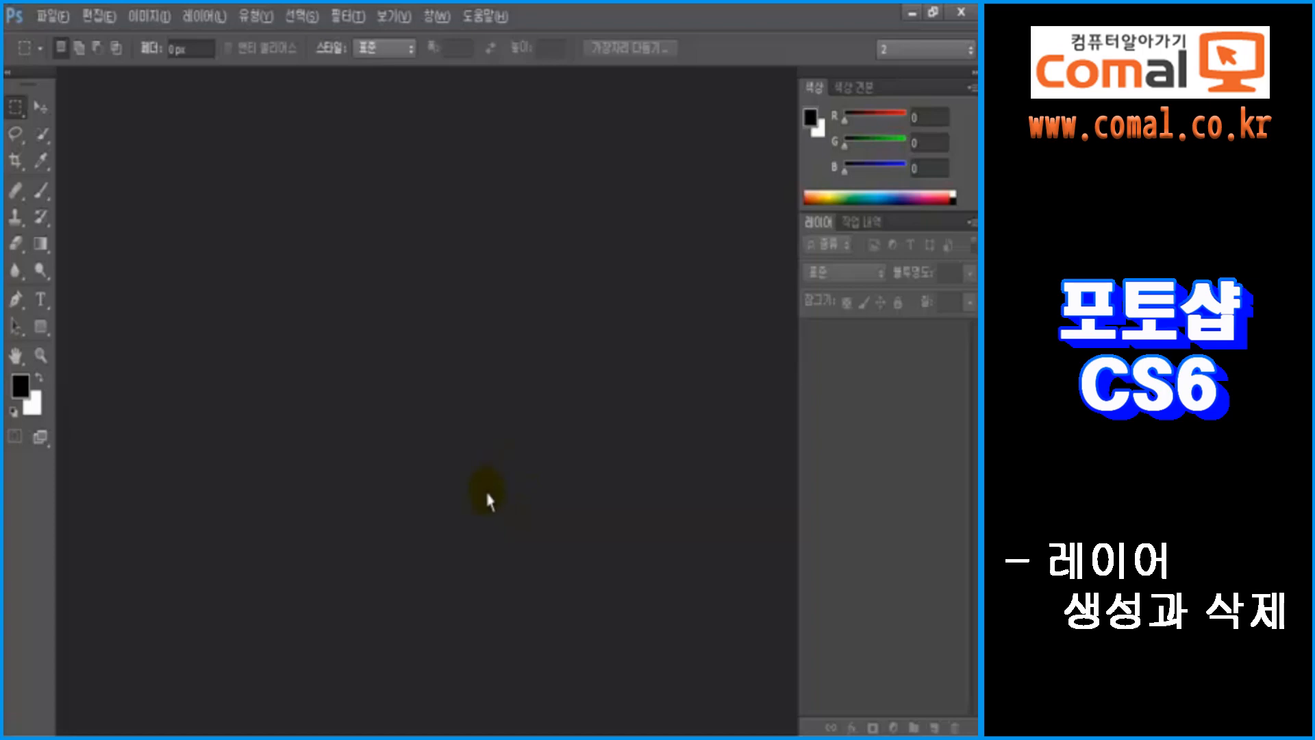
Open the image flower-045.jpg from the 방송강의 folder.
{"action": "left_click", "coordinate": [66, 23]}
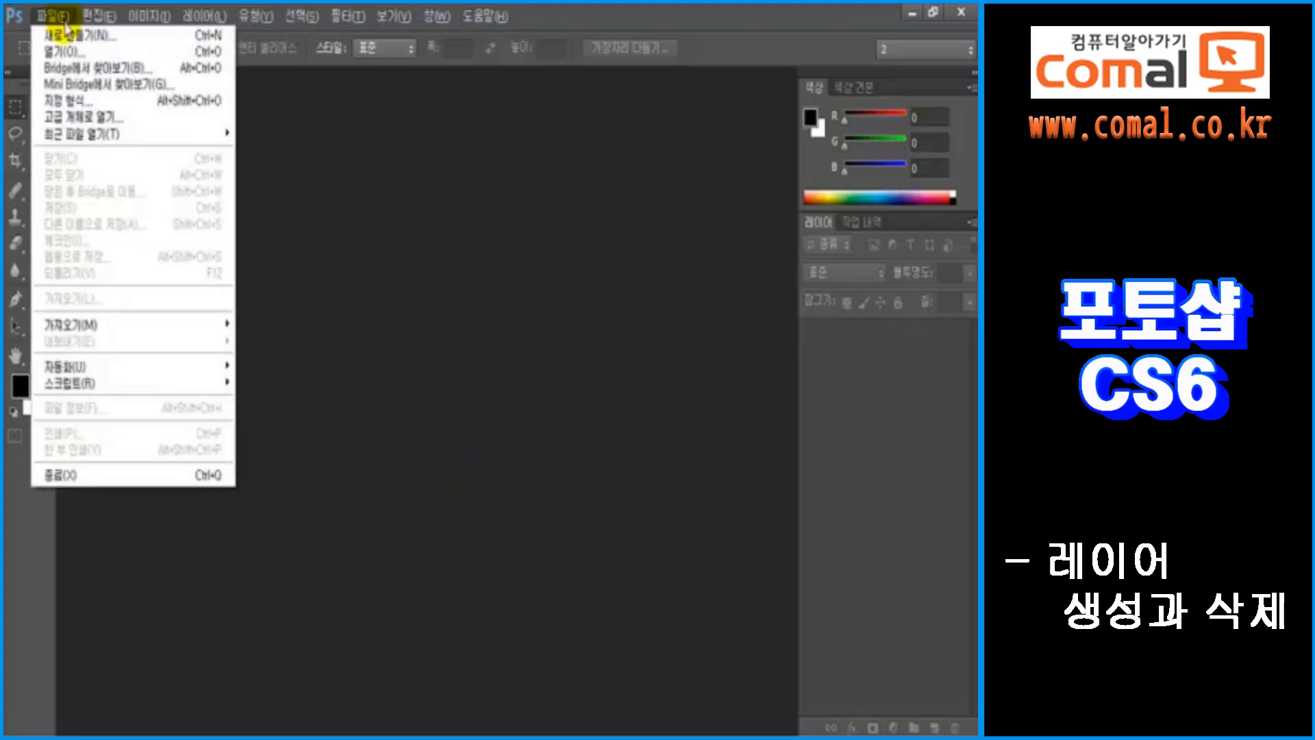
{"action": "left_click", "coordinate": [71, 54]}
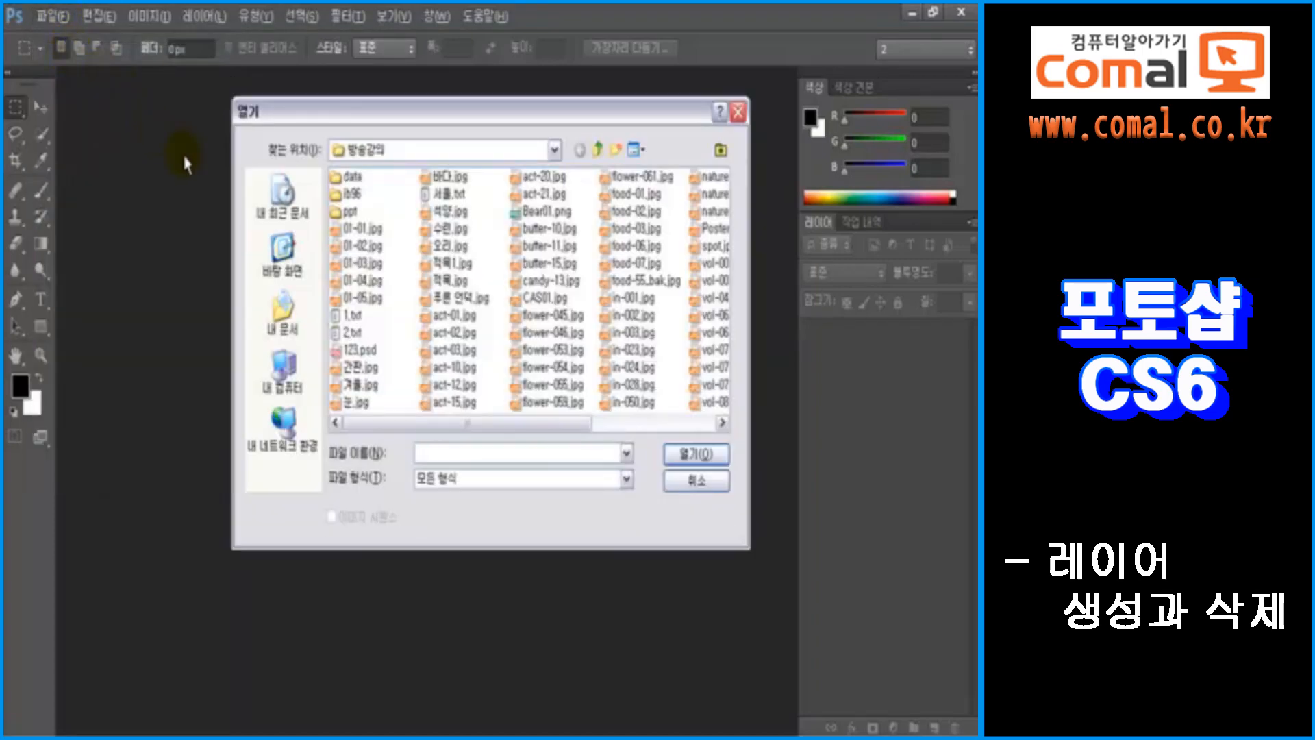
{"action": "left_click", "coordinate": [541, 315]}
{"action": "key", "text": "Return"}
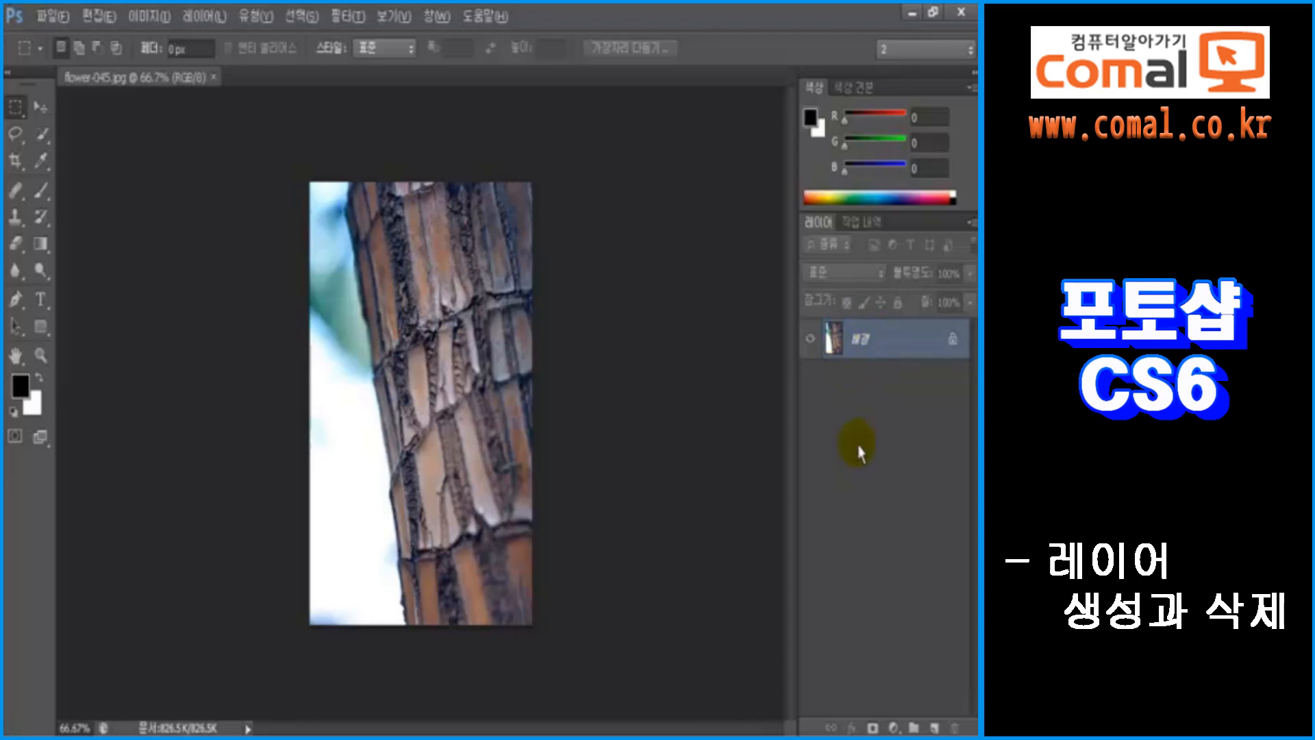
Add three new empty layers above the tree-trunk background, keeping the default names and settings.
{"action": "left_click", "coordinate": [934, 728]}
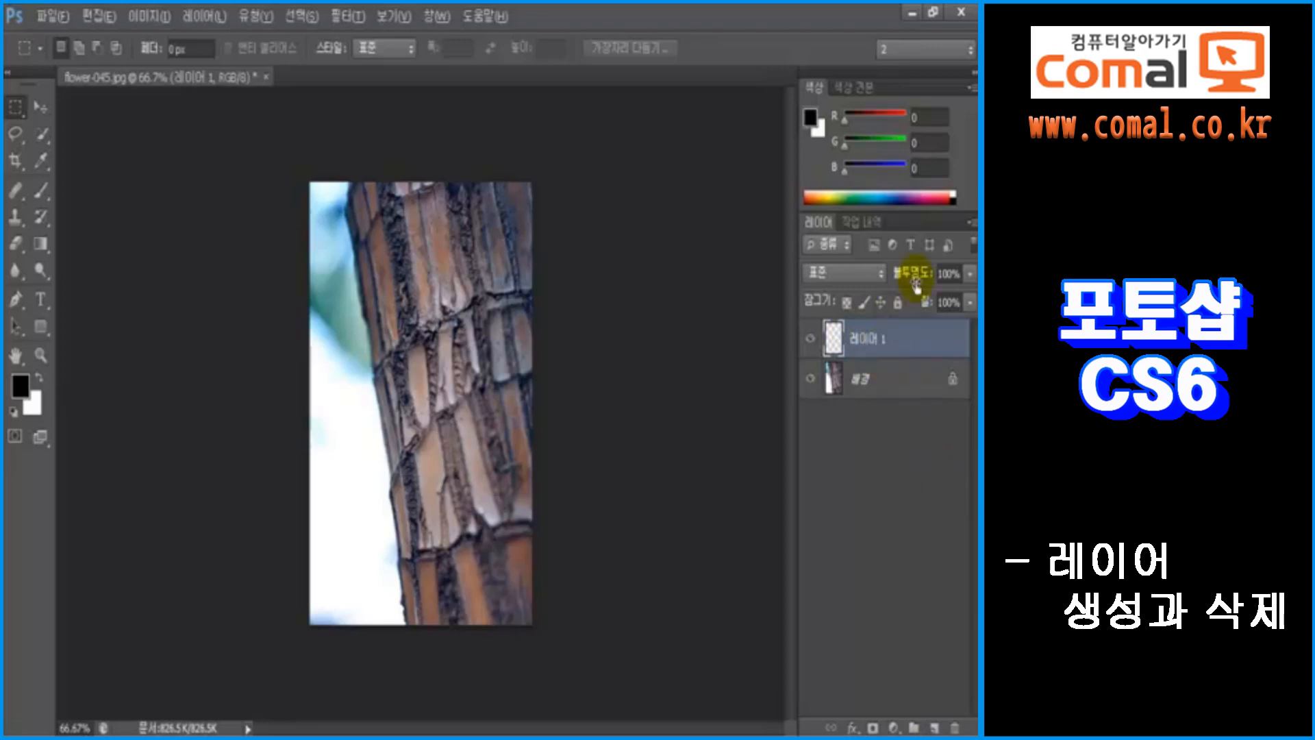
{"action": "left_click", "coordinate": [973, 223]}
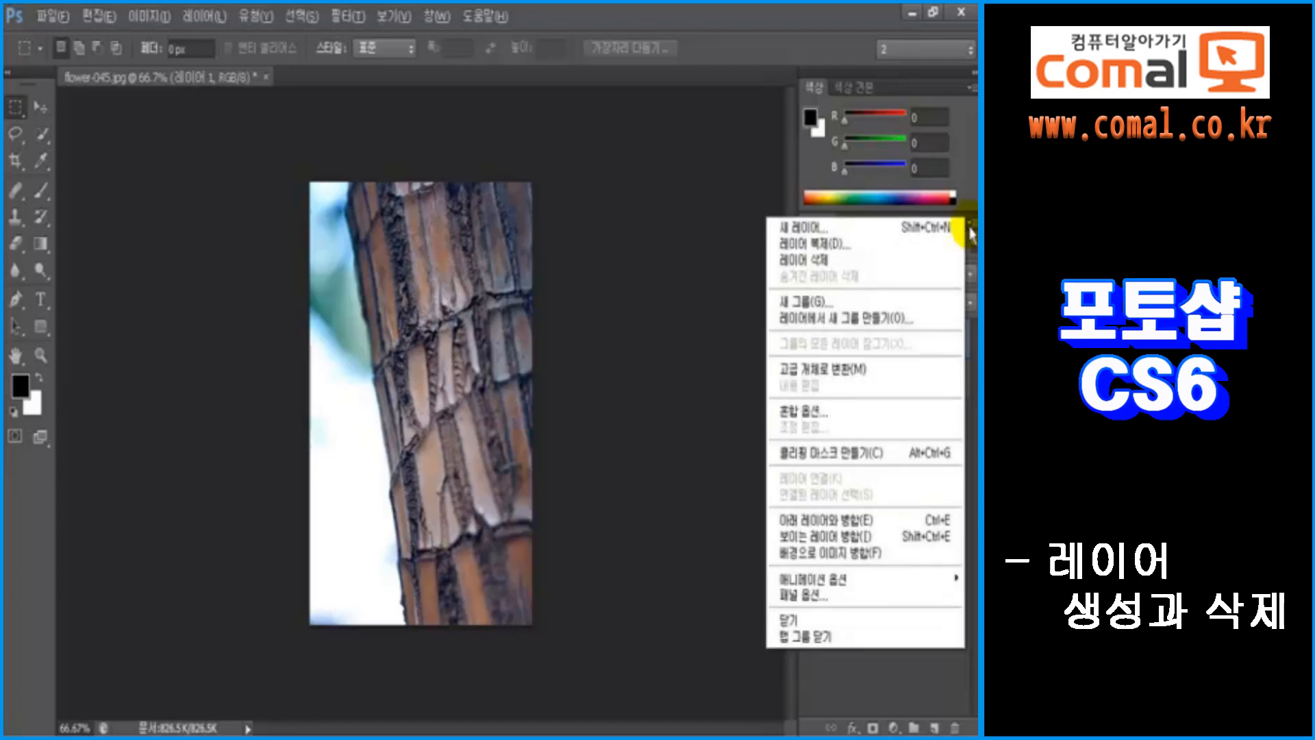
{"action": "left_click", "coordinate": [912, 233]}
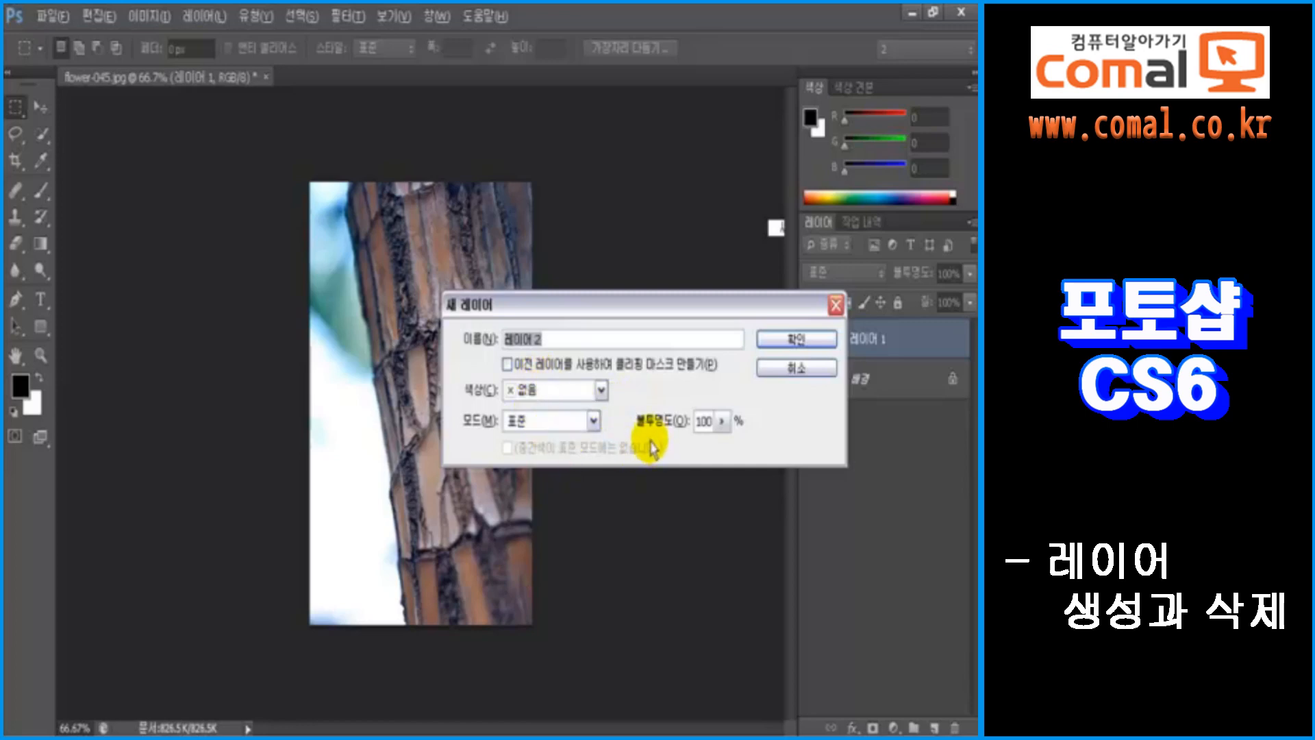
{"action": "left_click", "coordinate": [771, 342]}
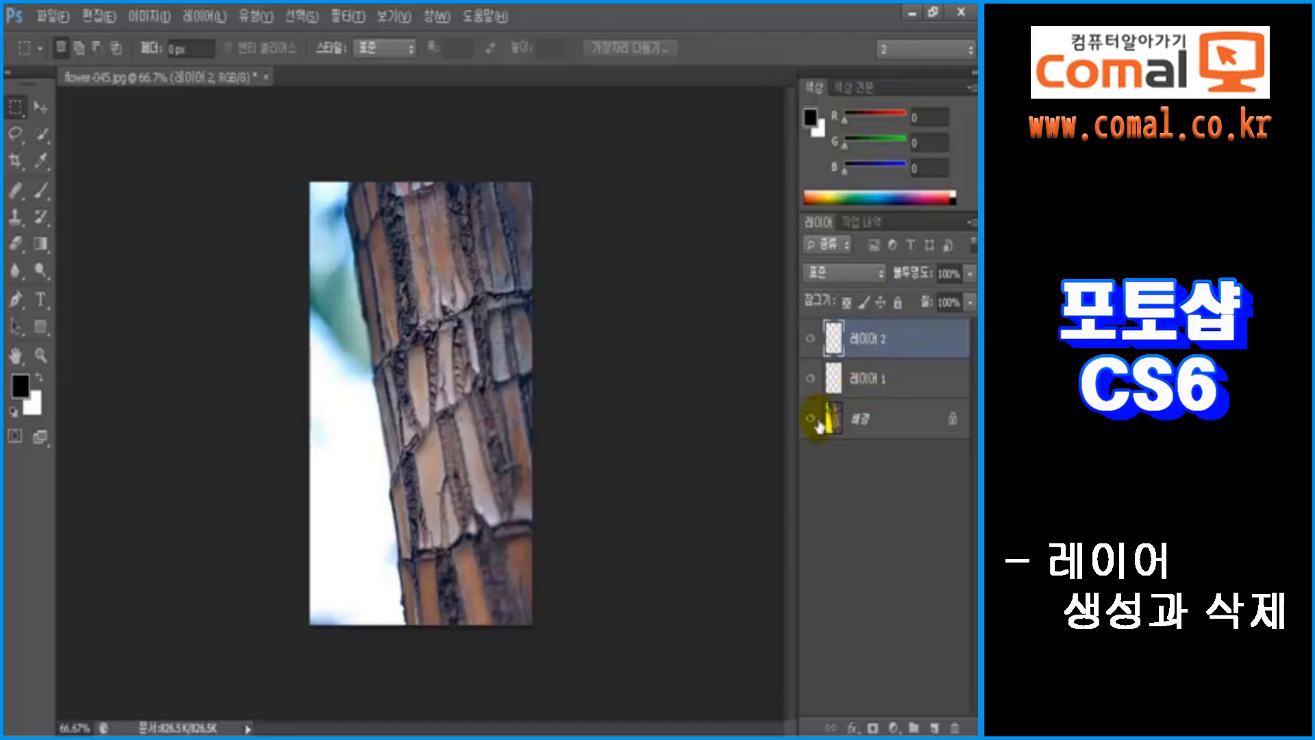
{"action": "left_click", "coordinate": [201, 16]}
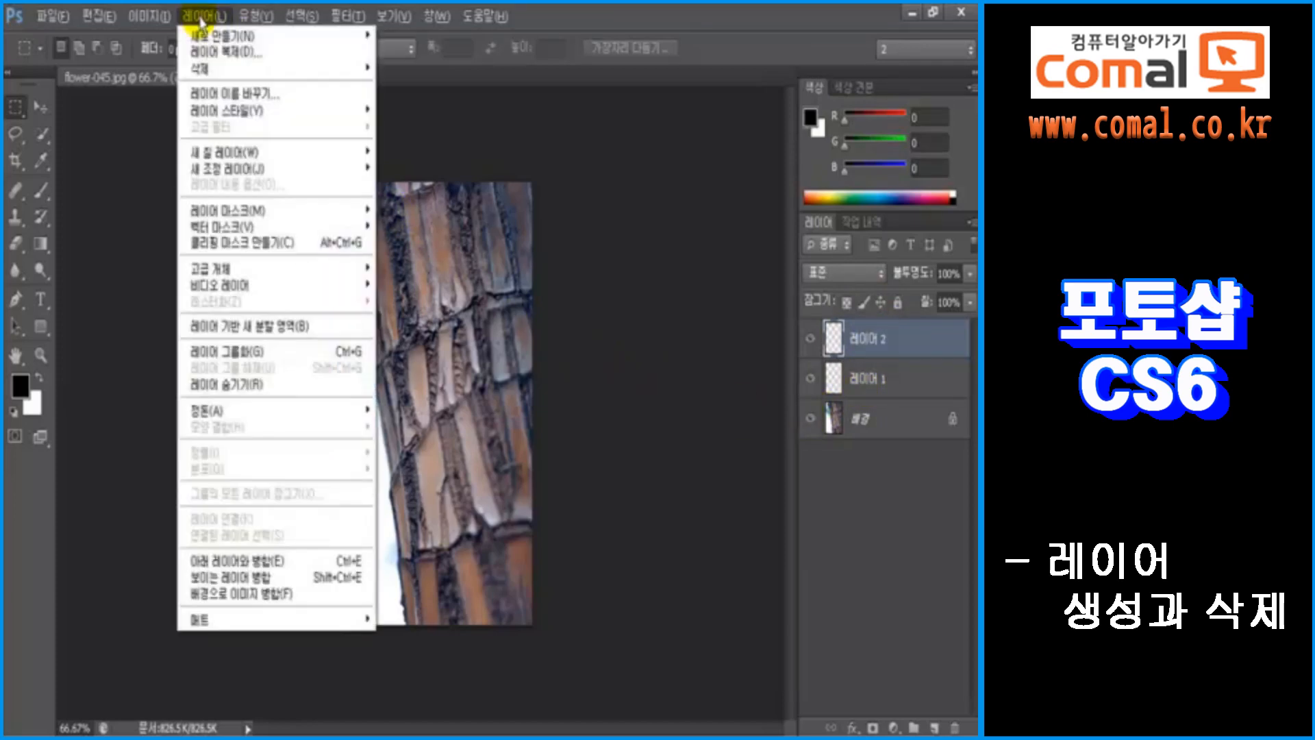
{"action": "mouse_move", "coordinate": [200, 35]}
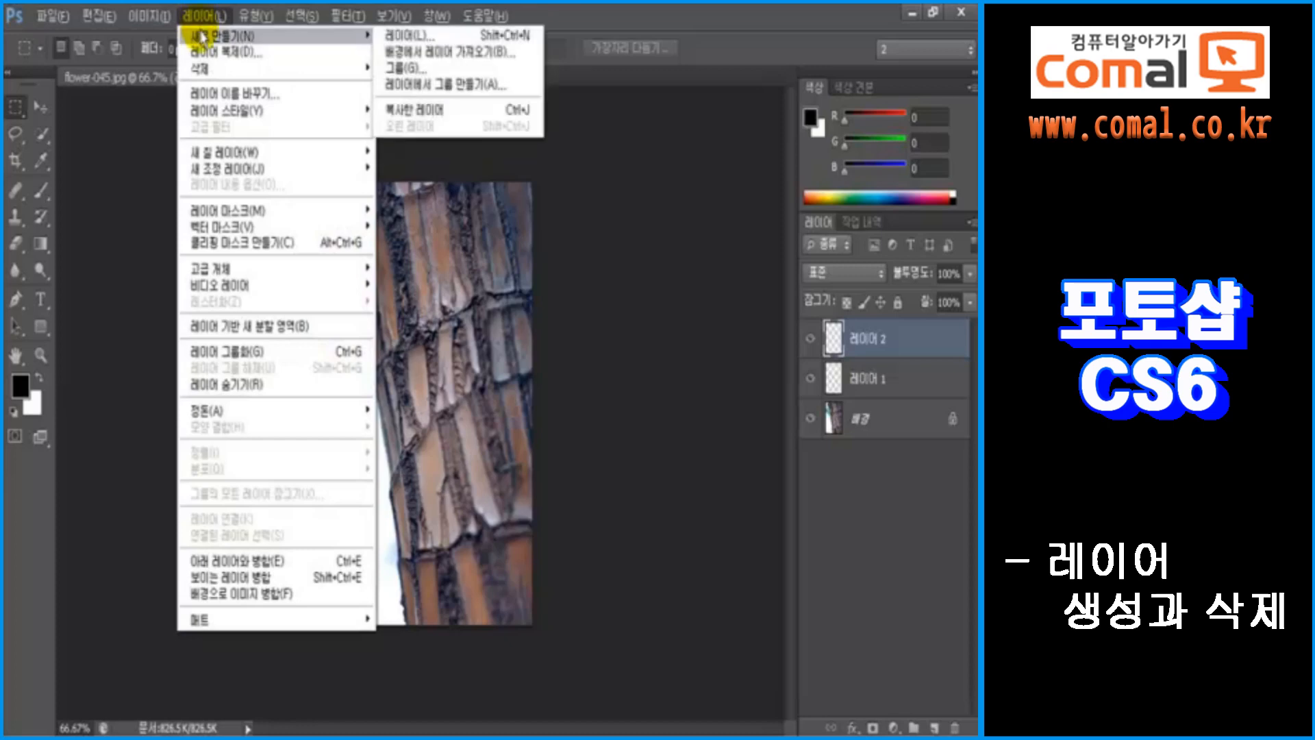
{"action": "left_click", "coordinate": [392, 35]}
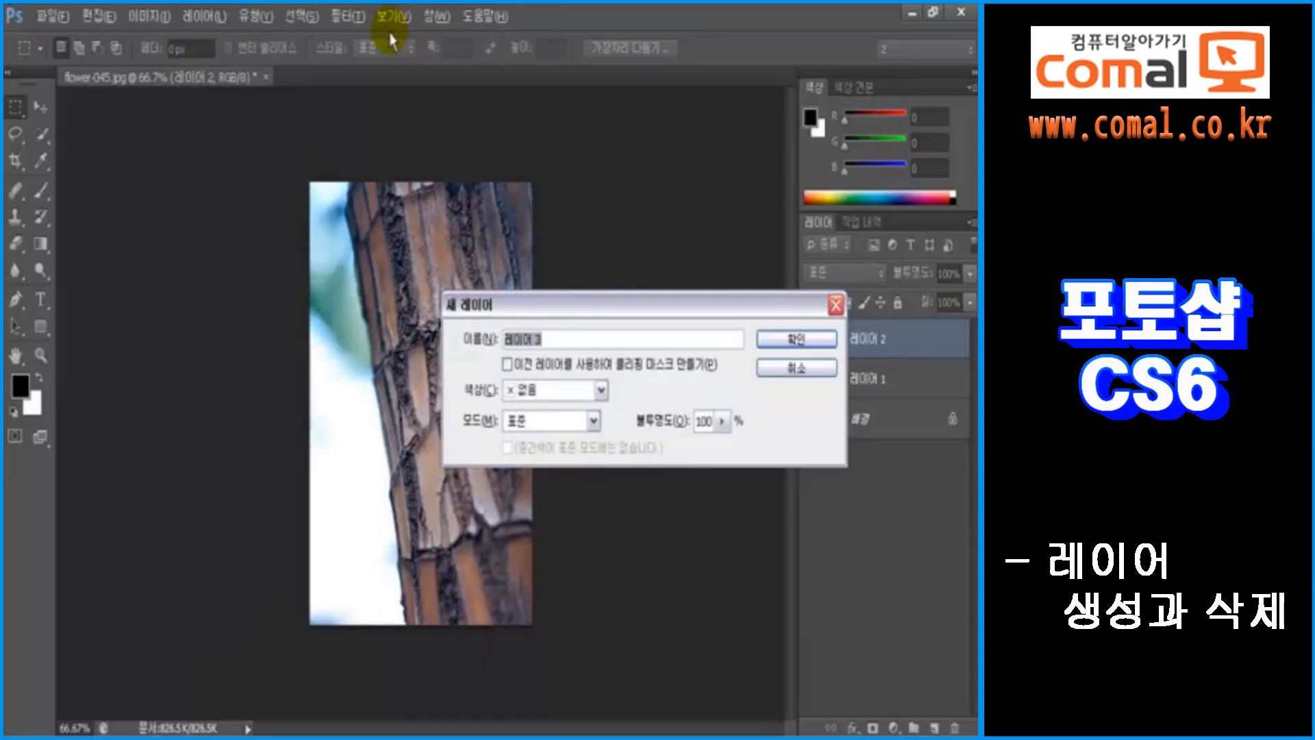
{"action": "left_click", "coordinate": [763, 339]}
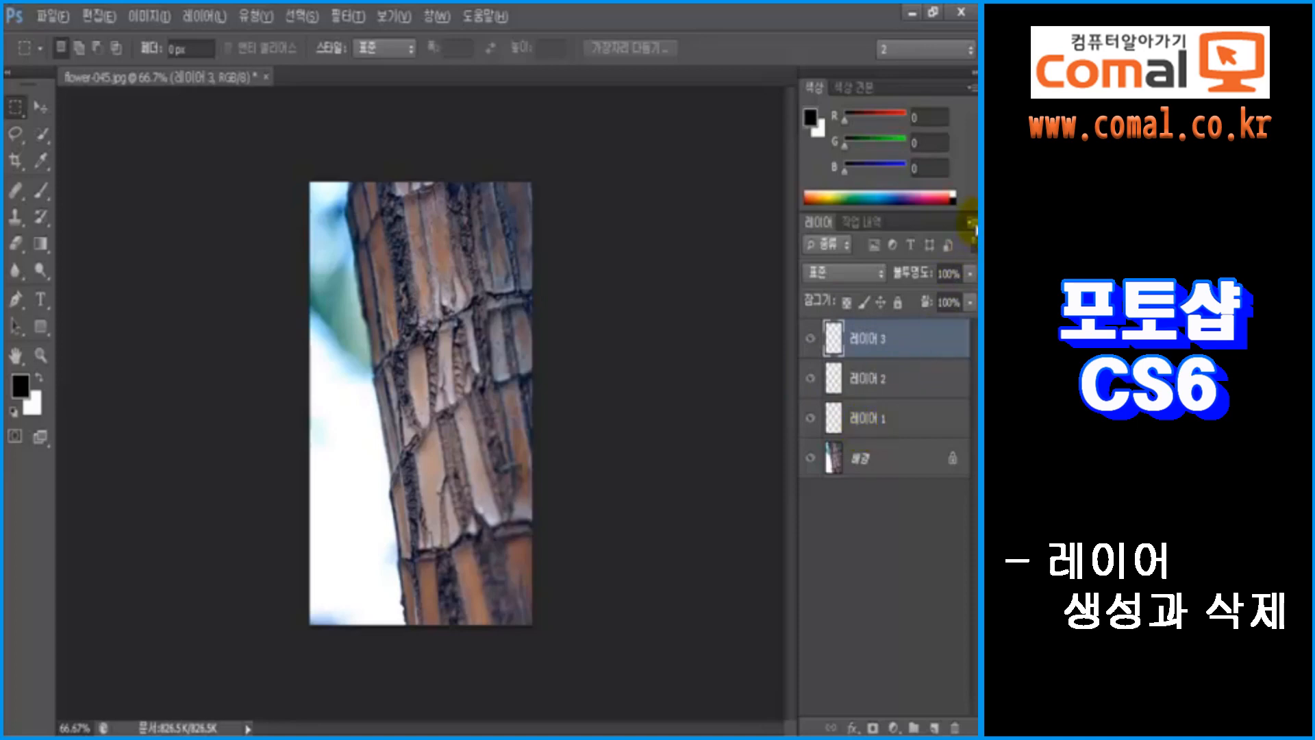
Set the layer thumbnails to the largest size and widen the area that holds the layer list.
{"action": "left_click", "coordinate": [973, 225]}
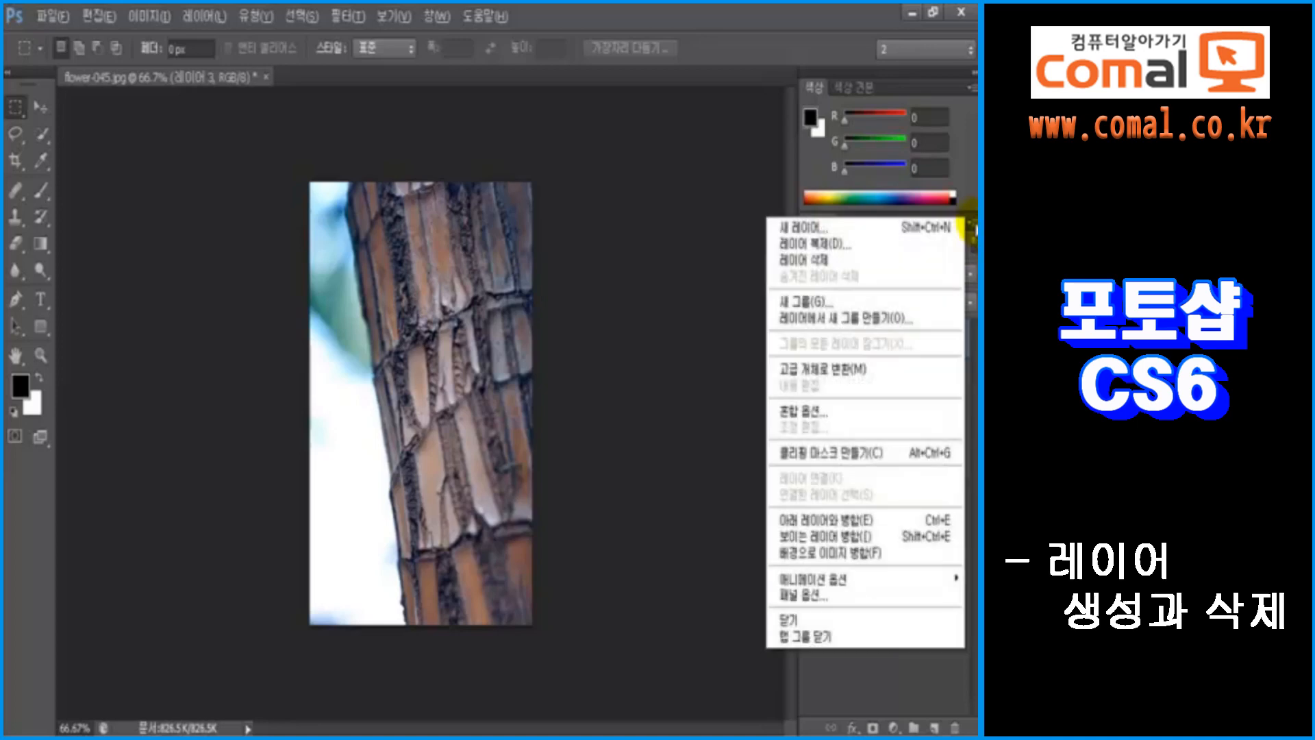
{"action": "left_click", "coordinate": [864, 596]}
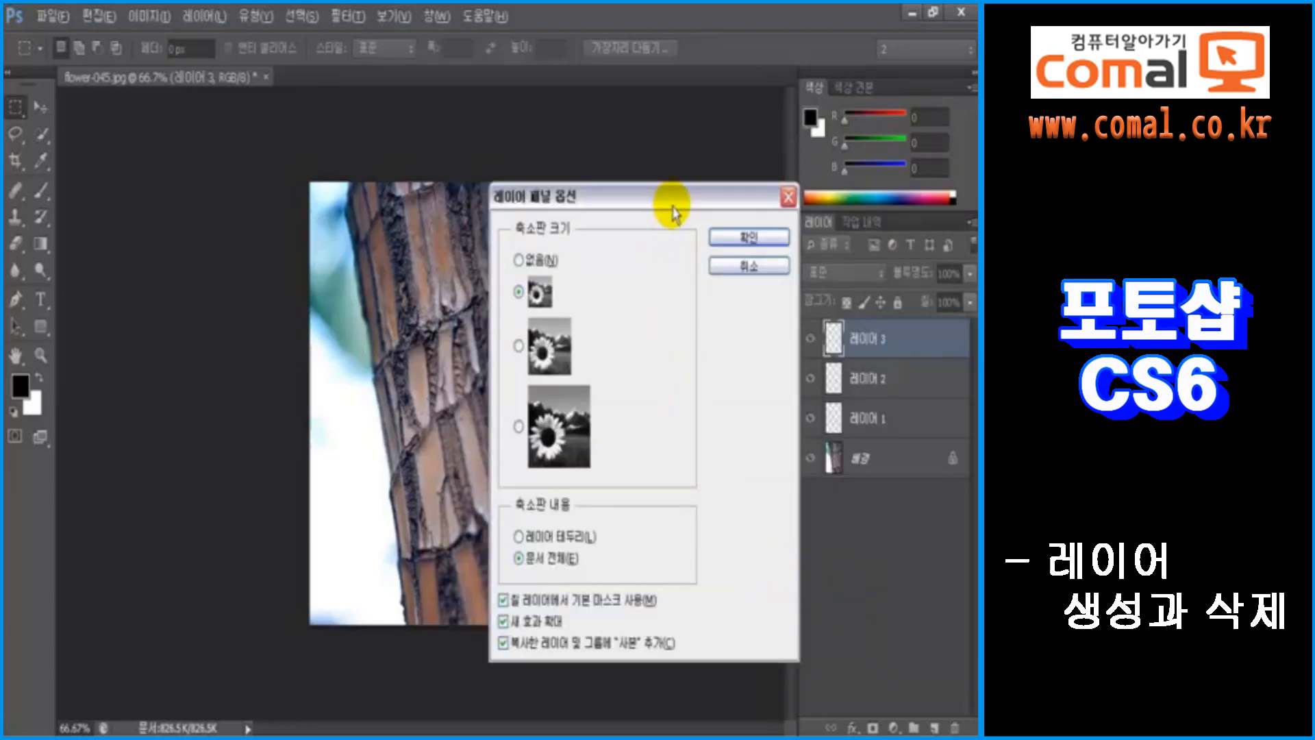
{"action": "left_click_drag", "start_coordinate": [669, 199], "coordinate": [609, 184]}
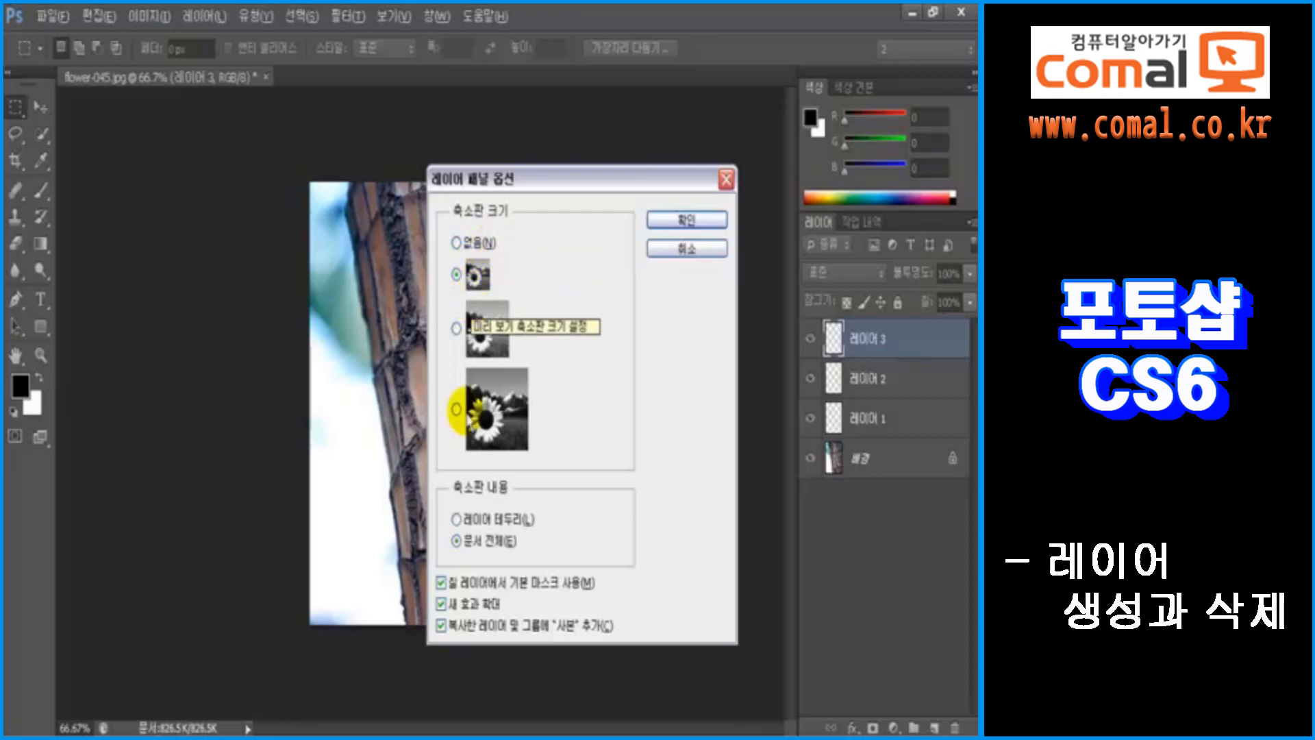
{"action": "left_click", "coordinate": [456, 411]}
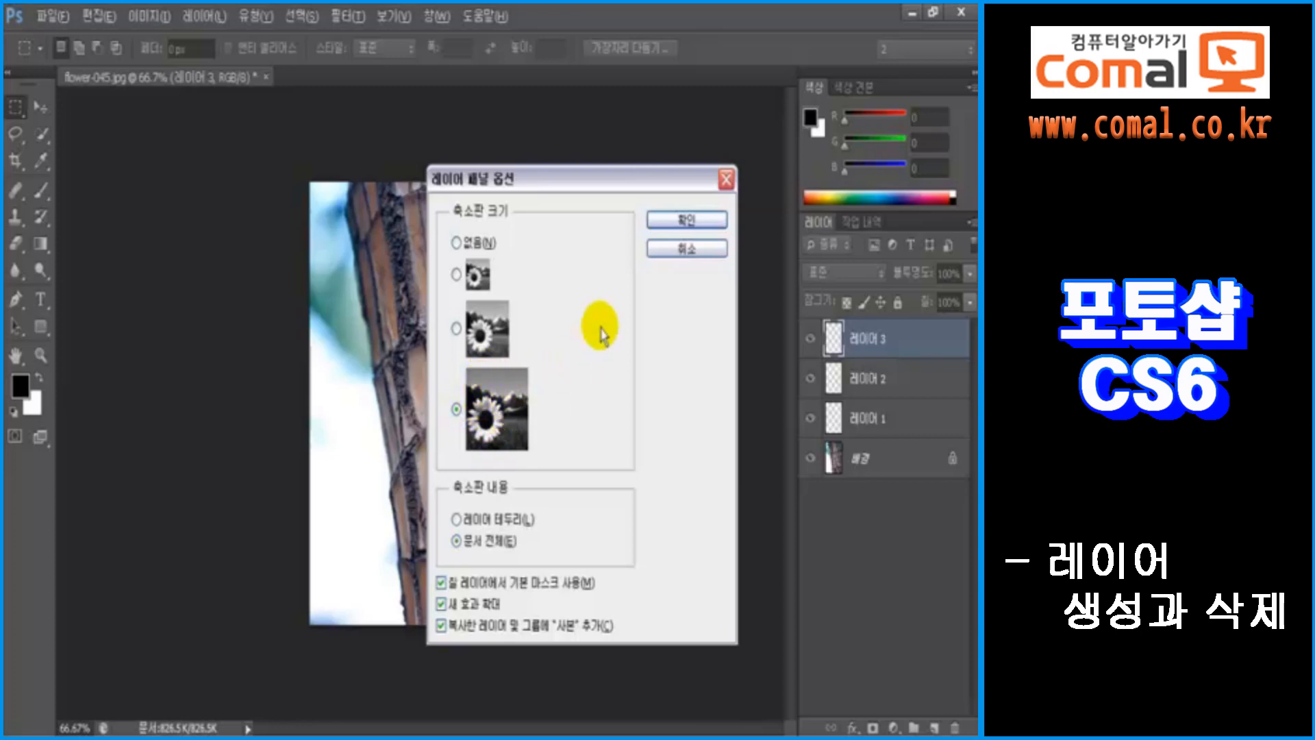
{"action": "left_click", "coordinate": [658, 221]}
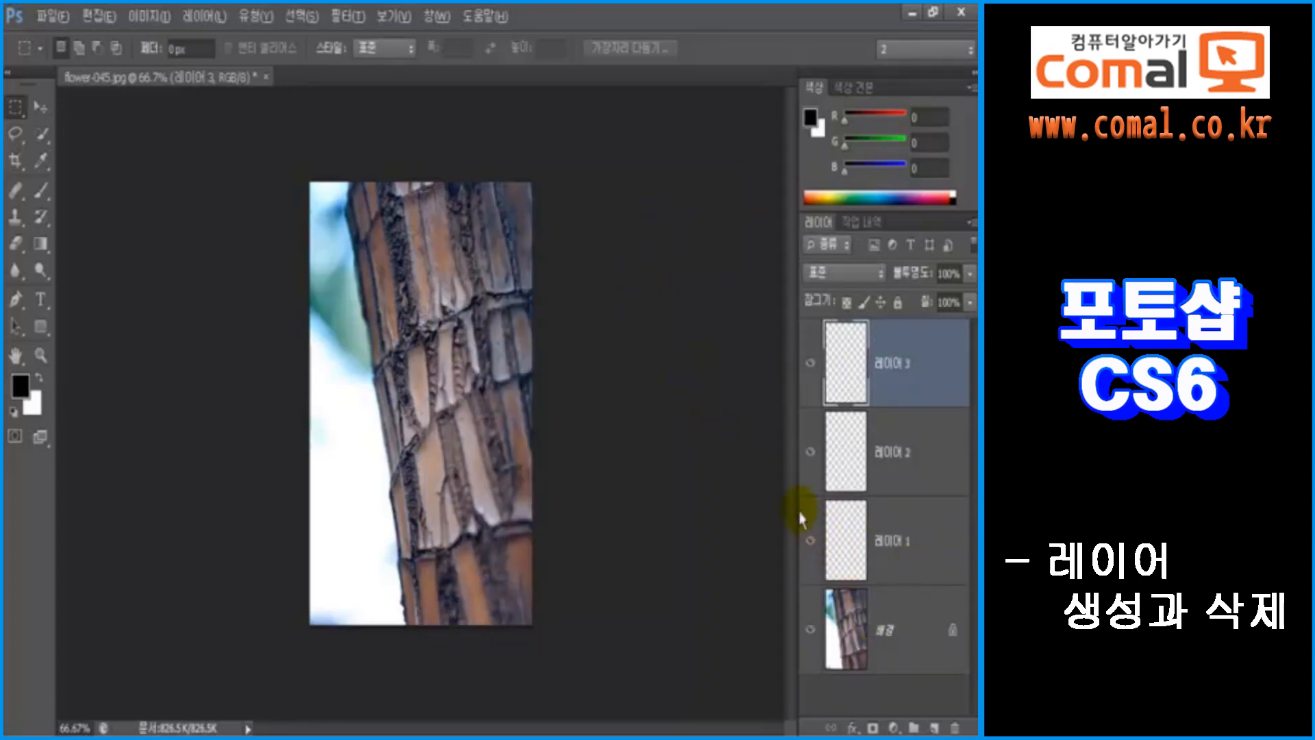
{"action": "left_click_drag", "start_coordinate": [798, 507], "coordinate": [713, 506]}
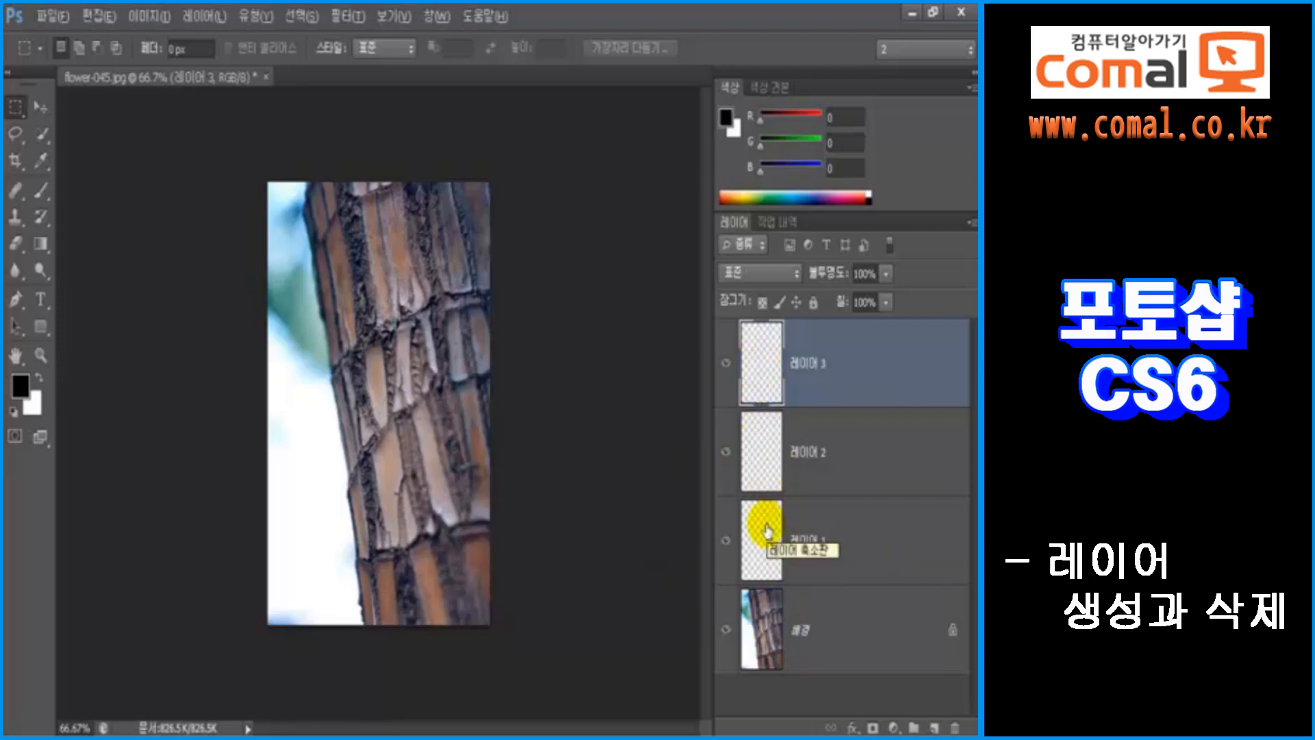
Make 레이어 2, 레이어 1 and finally 레이어 3 the active layer in turn.
{"action": "left_click", "coordinate": [825, 449]}
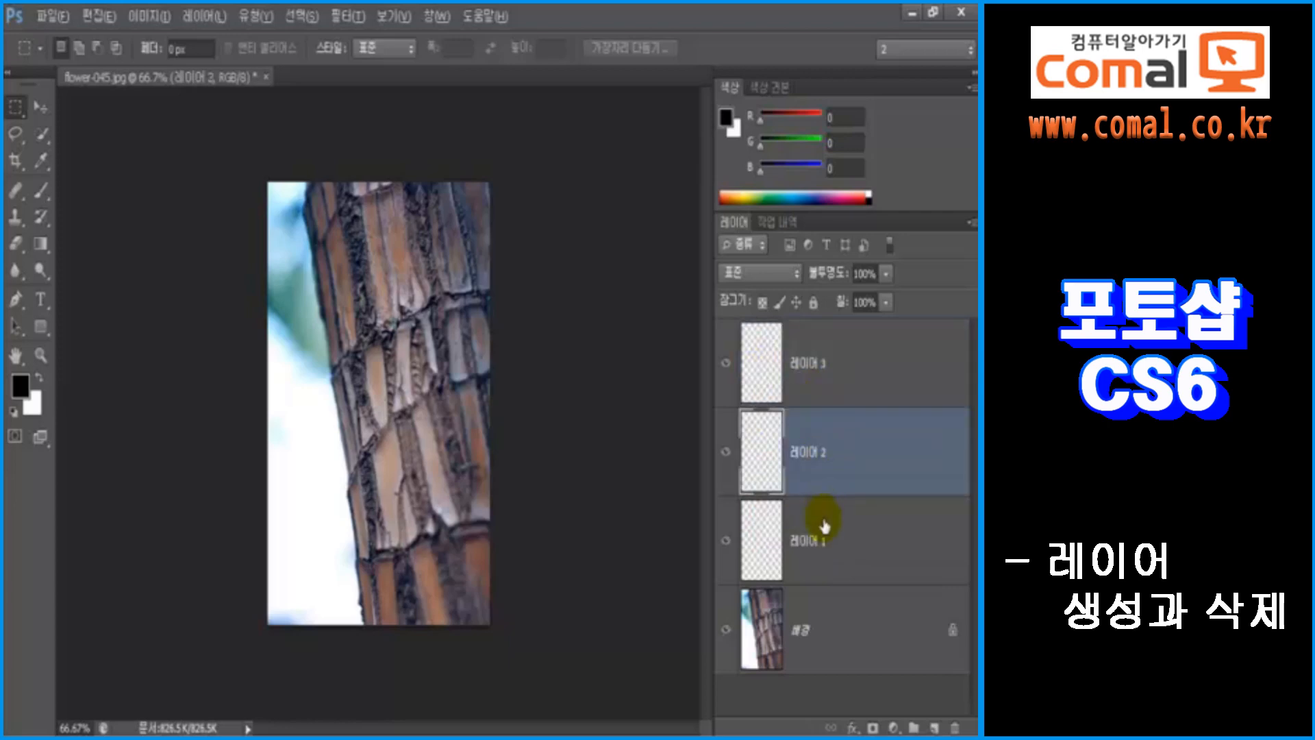
{"action": "left_click", "coordinate": [824, 521]}
{"action": "left_click", "coordinate": [829, 373]}
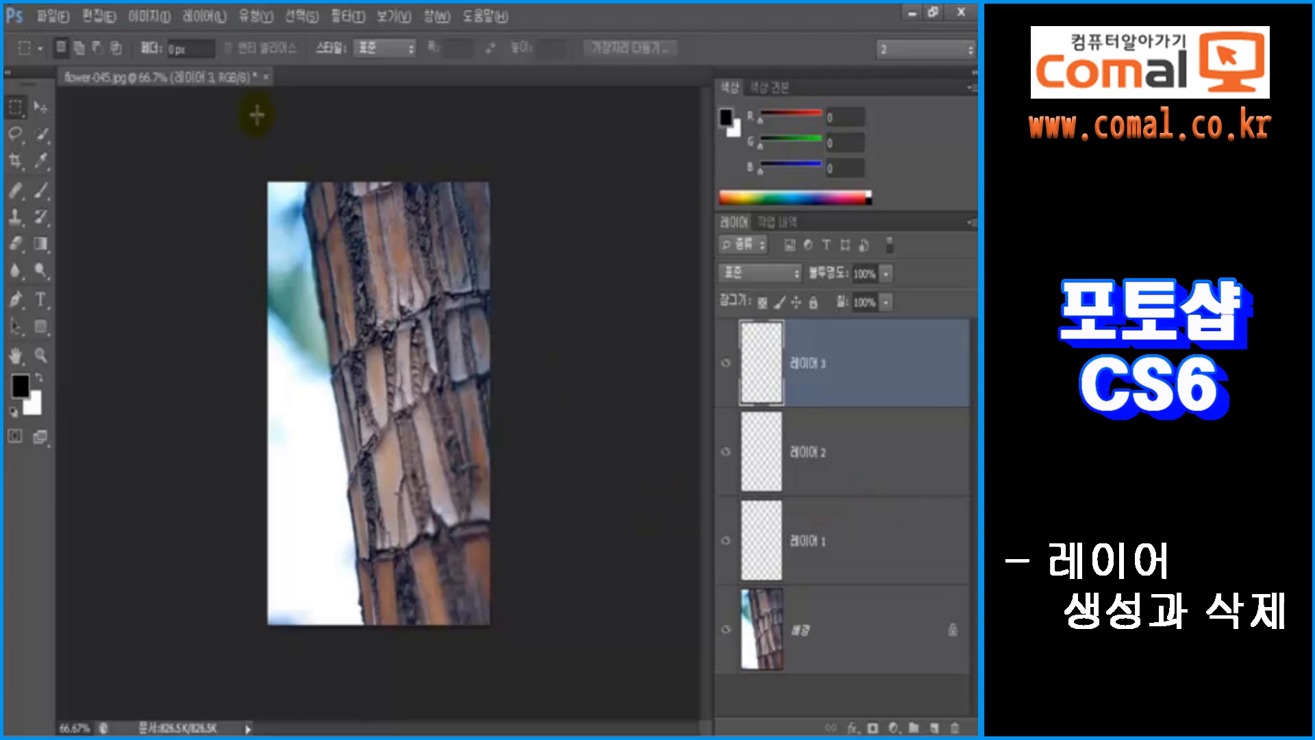
Open the image flower-059.jpg as a second document.
{"action": "left_click", "coordinate": [54, 15]}
{"action": "left_click", "coordinate": [63, 51]}
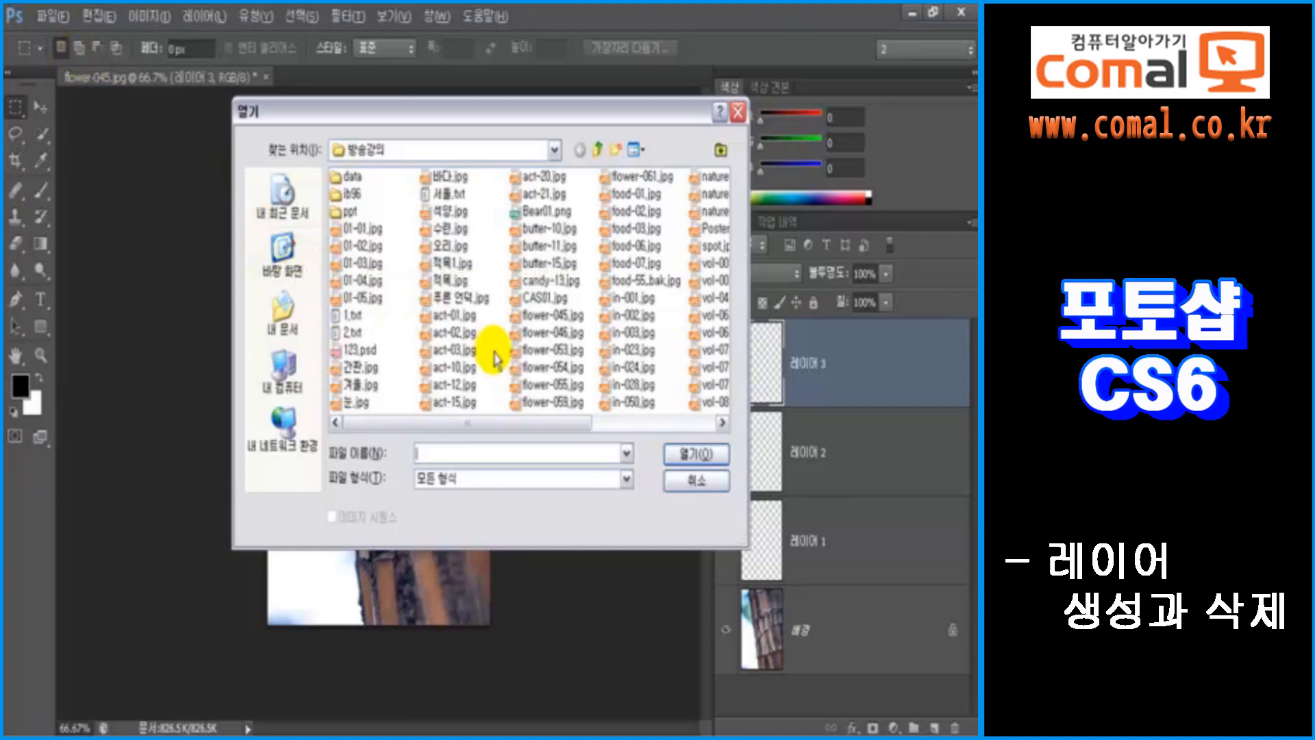
{"action": "left_click", "coordinate": [552, 402]}
{"action": "left_click", "coordinate": [665, 463]}
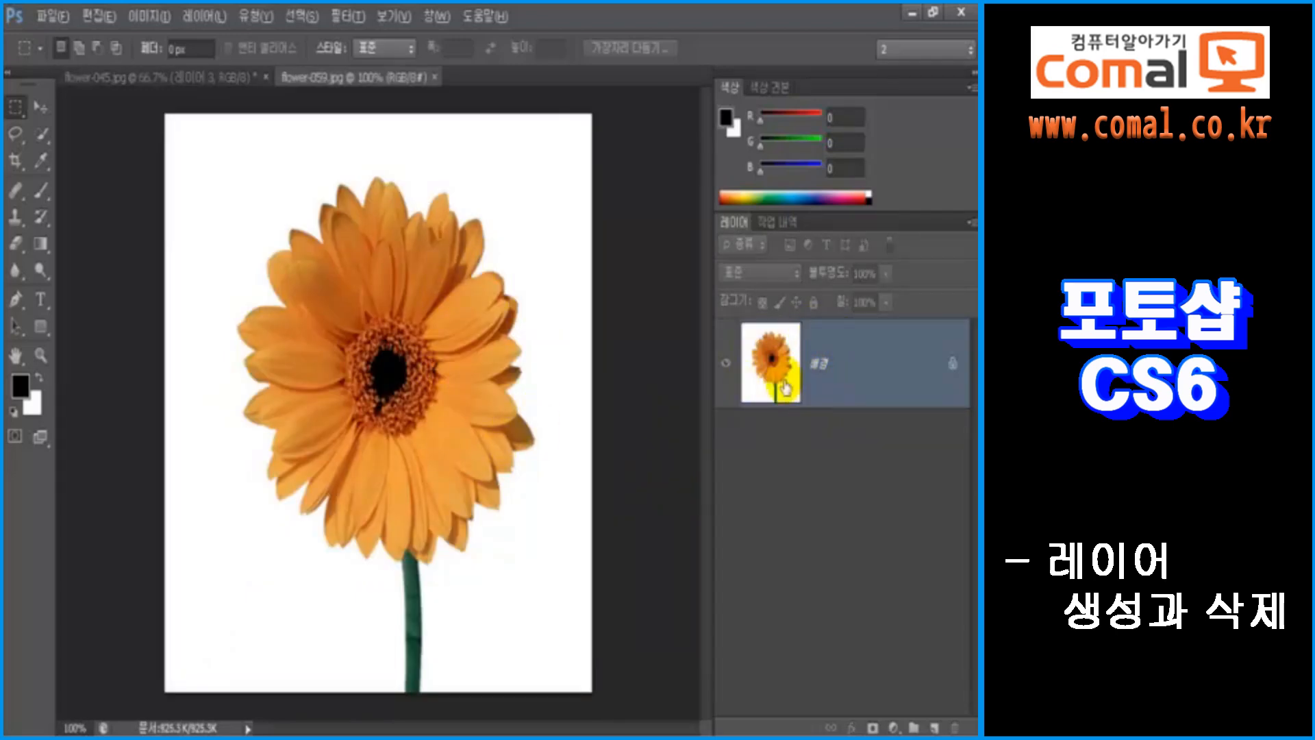
Float both documents in their own windows and place the tree trunk and flower images side by side.
{"action": "left_click_drag", "start_coordinate": [381, 79], "coordinate": [399, 130]}
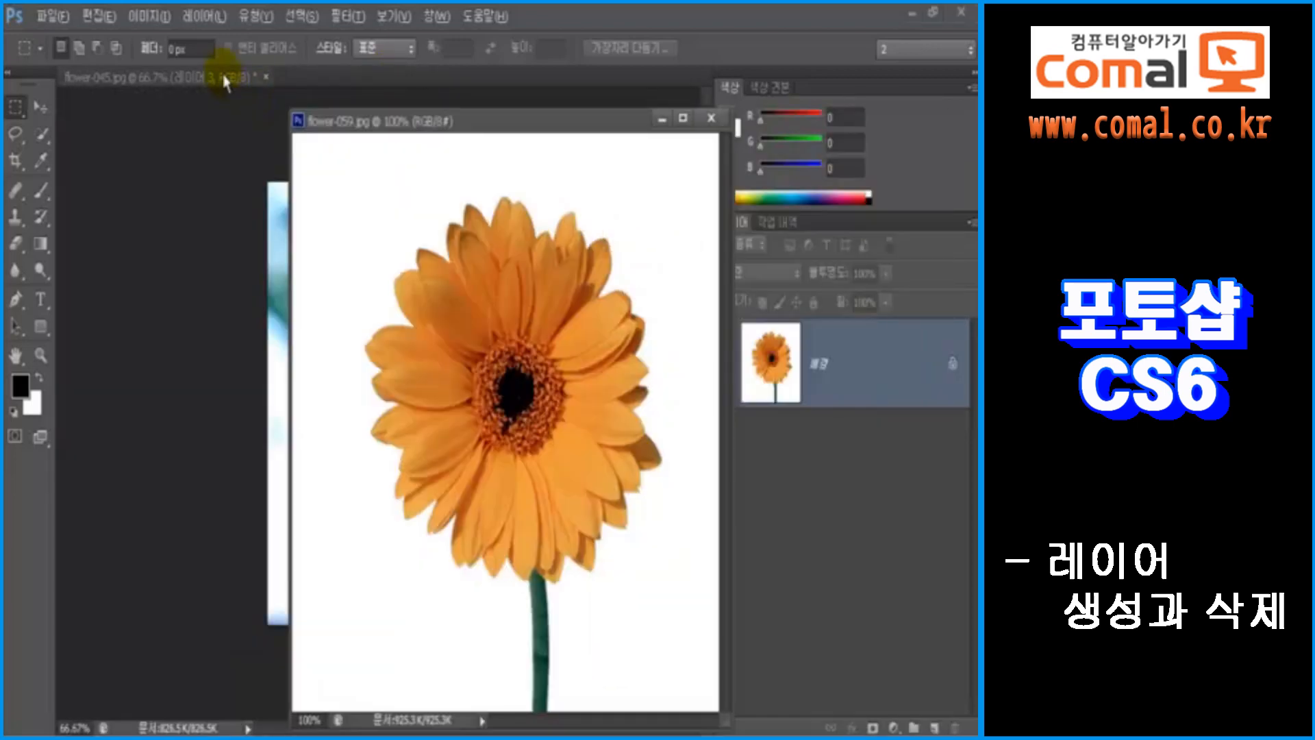
{"action": "left_click_drag", "start_coordinate": [214, 80], "coordinate": [235, 112]}
{"action": "left_click_drag", "start_coordinate": [352, 122], "coordinate": [372, 102]}
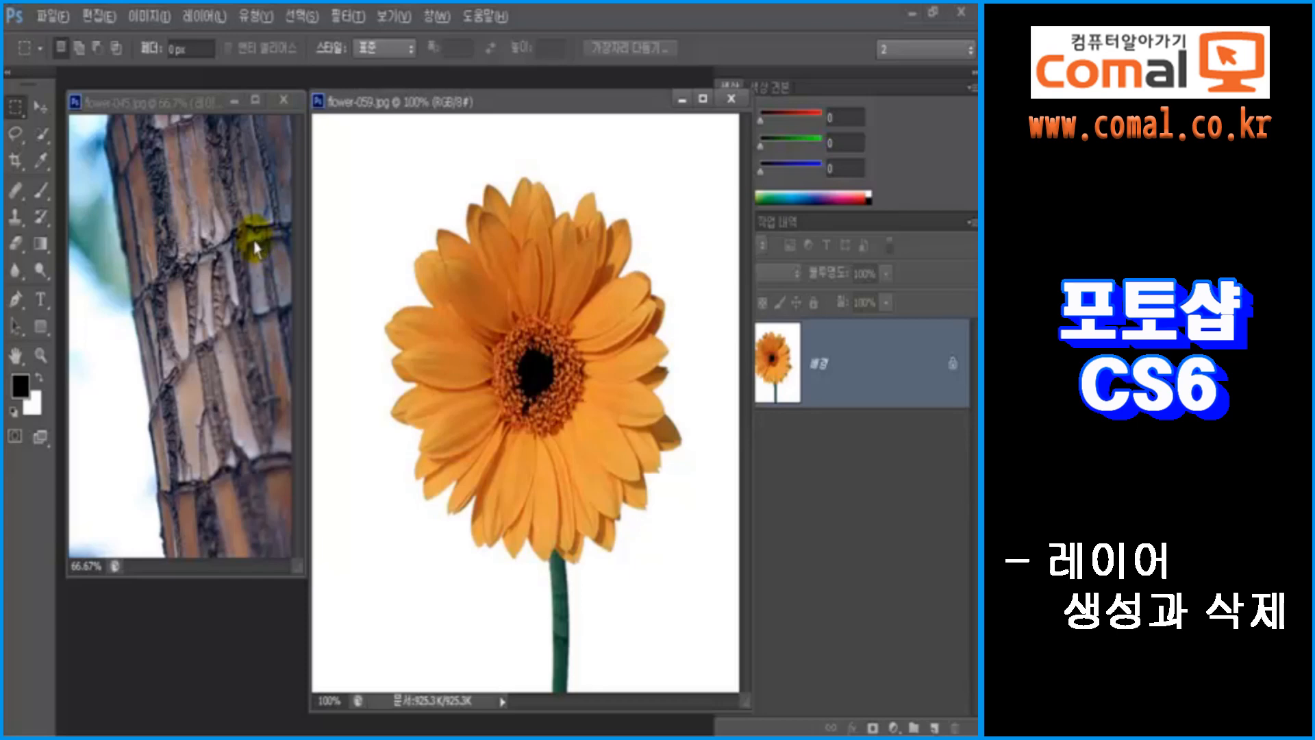
Try to shift the flower image's locked background layer with the Move tool.
{"action": "left_click", "coordinate": [41, 107]}
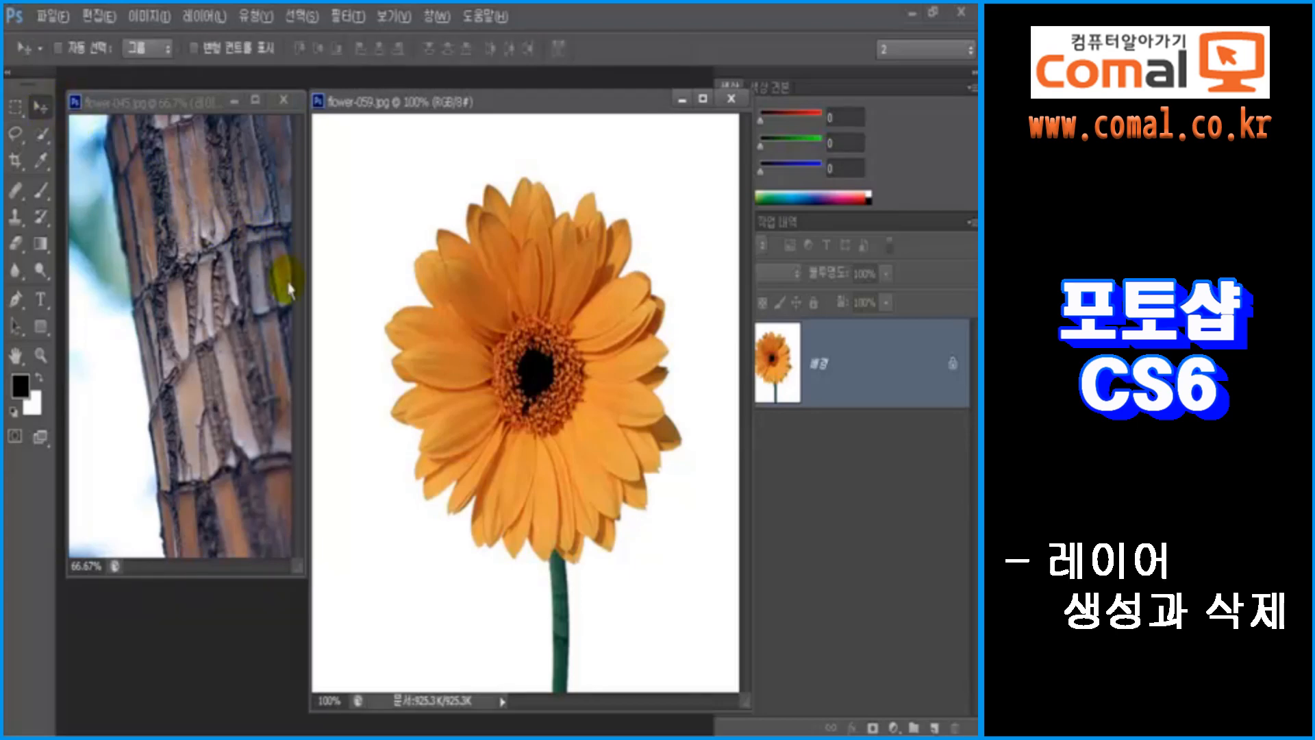
{"action": "left_click_drag", "start_coordinate": [390, 285], "coordinate": [367, 264]}
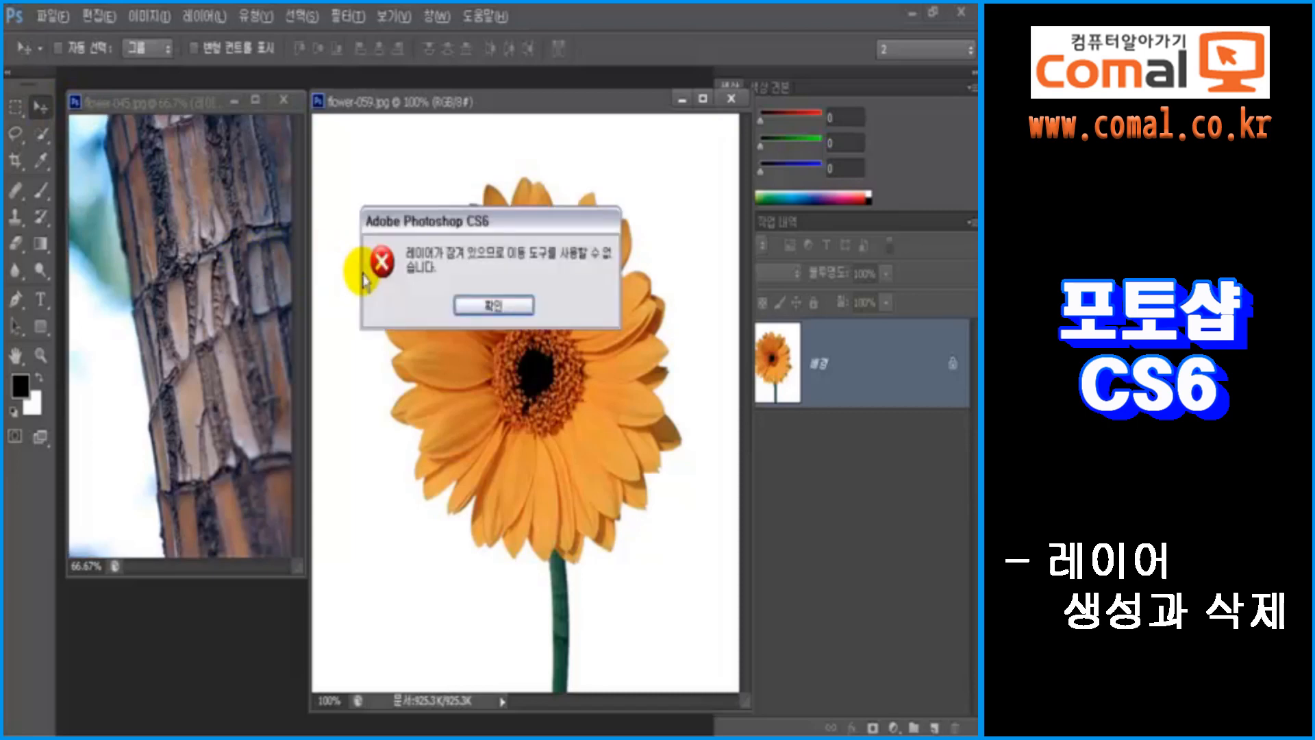
{"action": "left_click", "coordinate": [466, 305]}
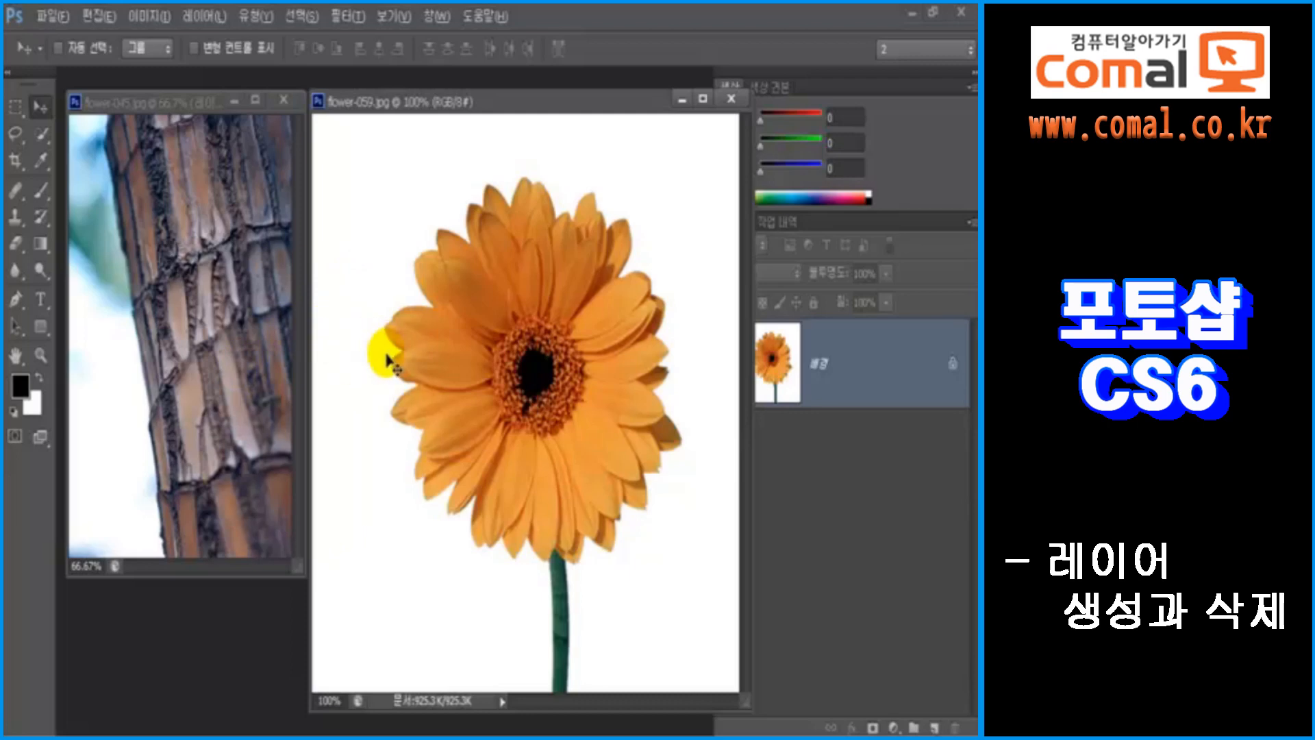
Select the white area around the flower with the Magic Wand tool and invert the selection to isolate the flower.
{"action": "left_click_drag", "start_coordinate": [41, 133], "coordinate": [89, 158]}
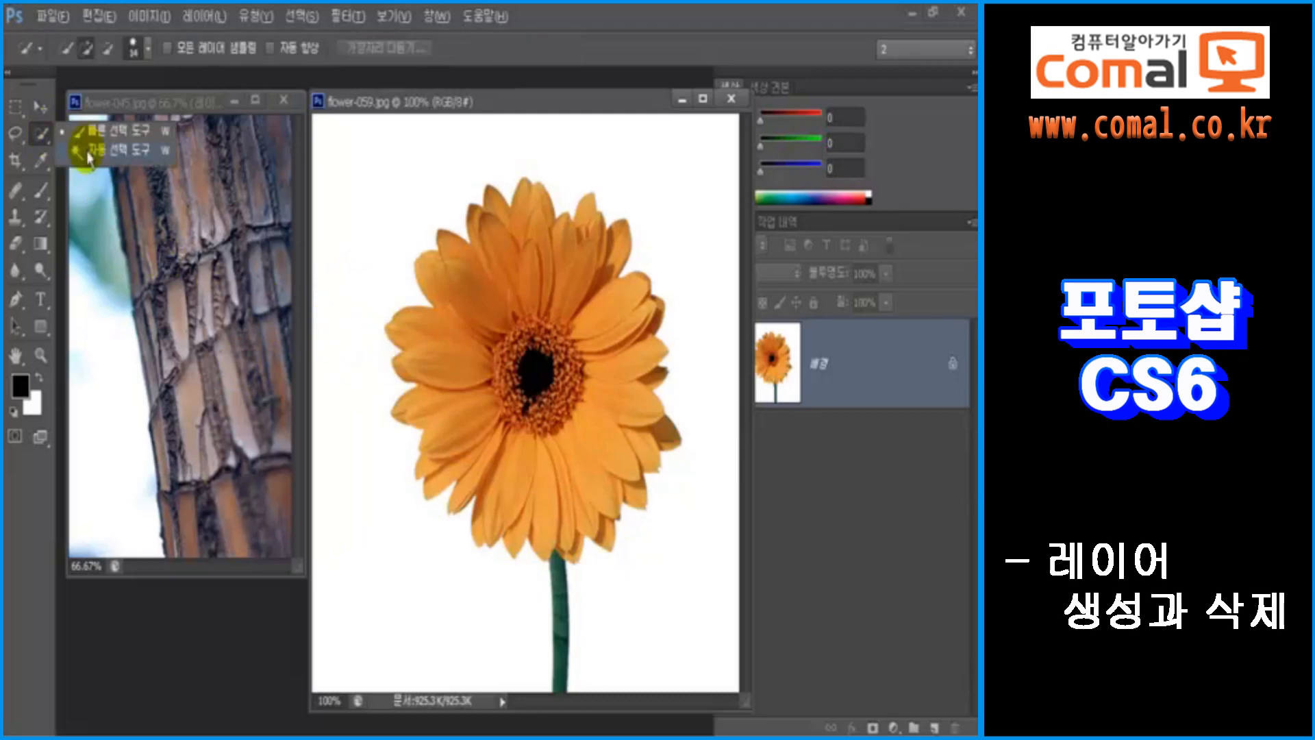
{"action": "left_click", "coordinate": [89, 157]}
{"action": "left_click", "coordinate": [331, 323]}
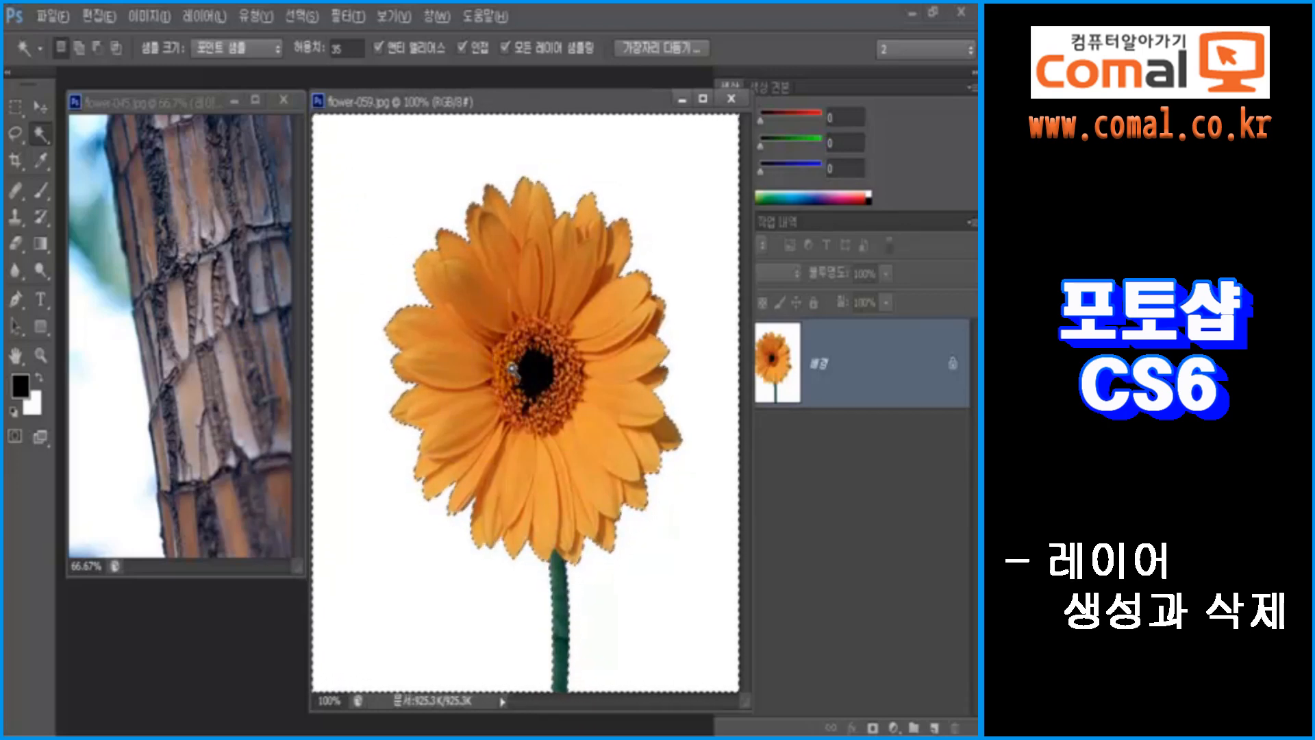
{"action": "left_click", "coordinate": [302, 15]}
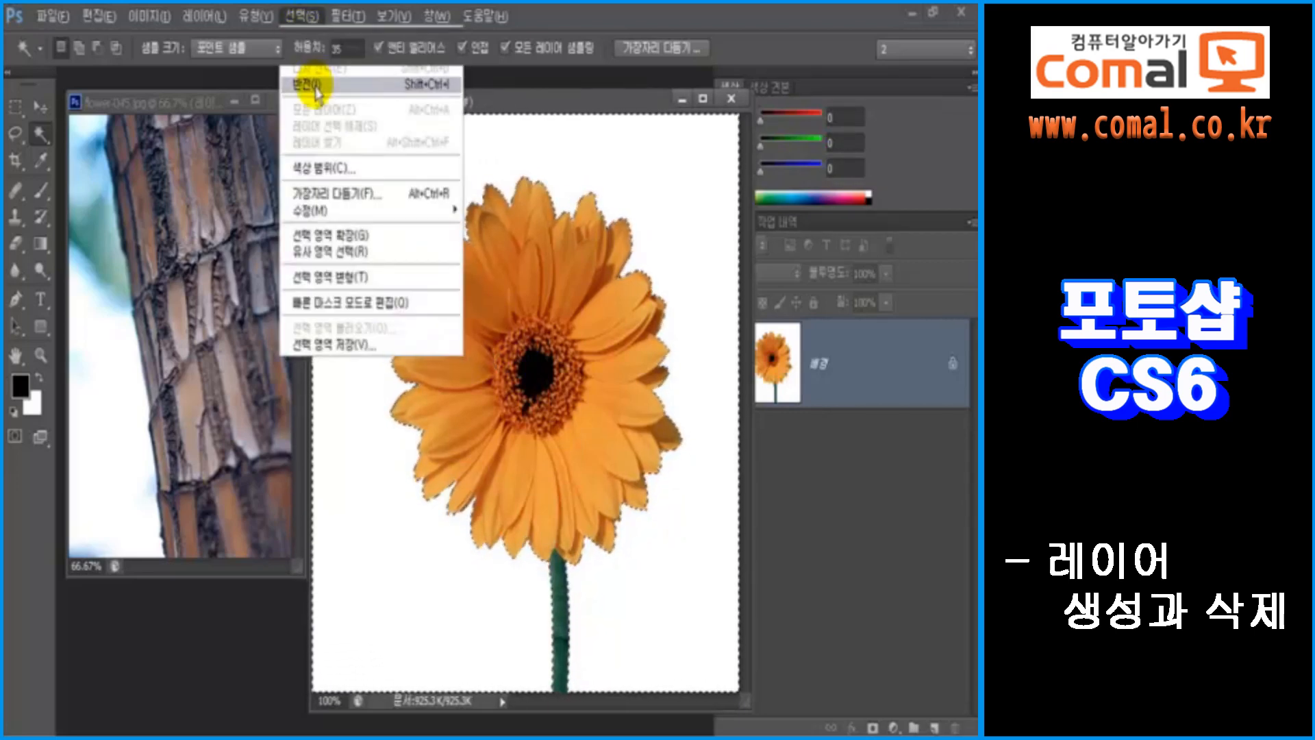
{"action": "left_click", "coordinate": [315, 87]}
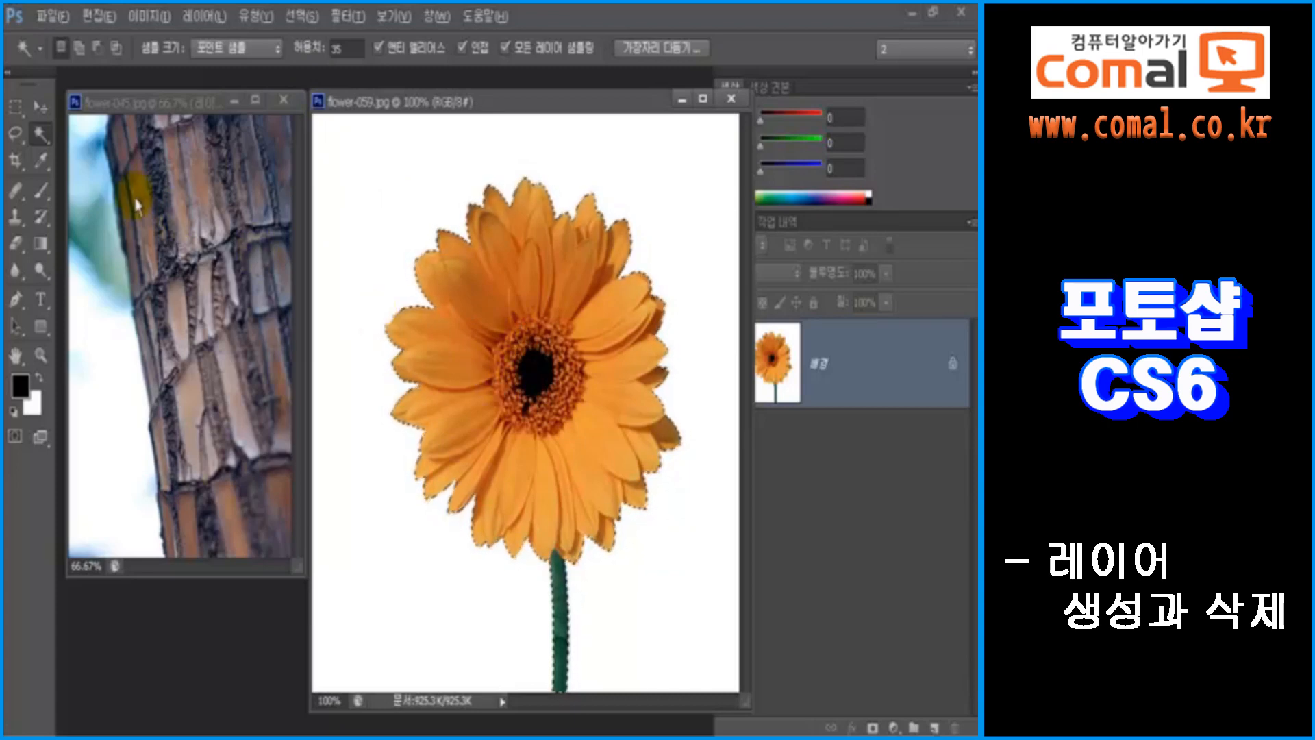
Copy the selected flower into the tree trunk image's 레이어 3 with the Move tool.
{"action": "left_click", "coordinate": [42, 107]}
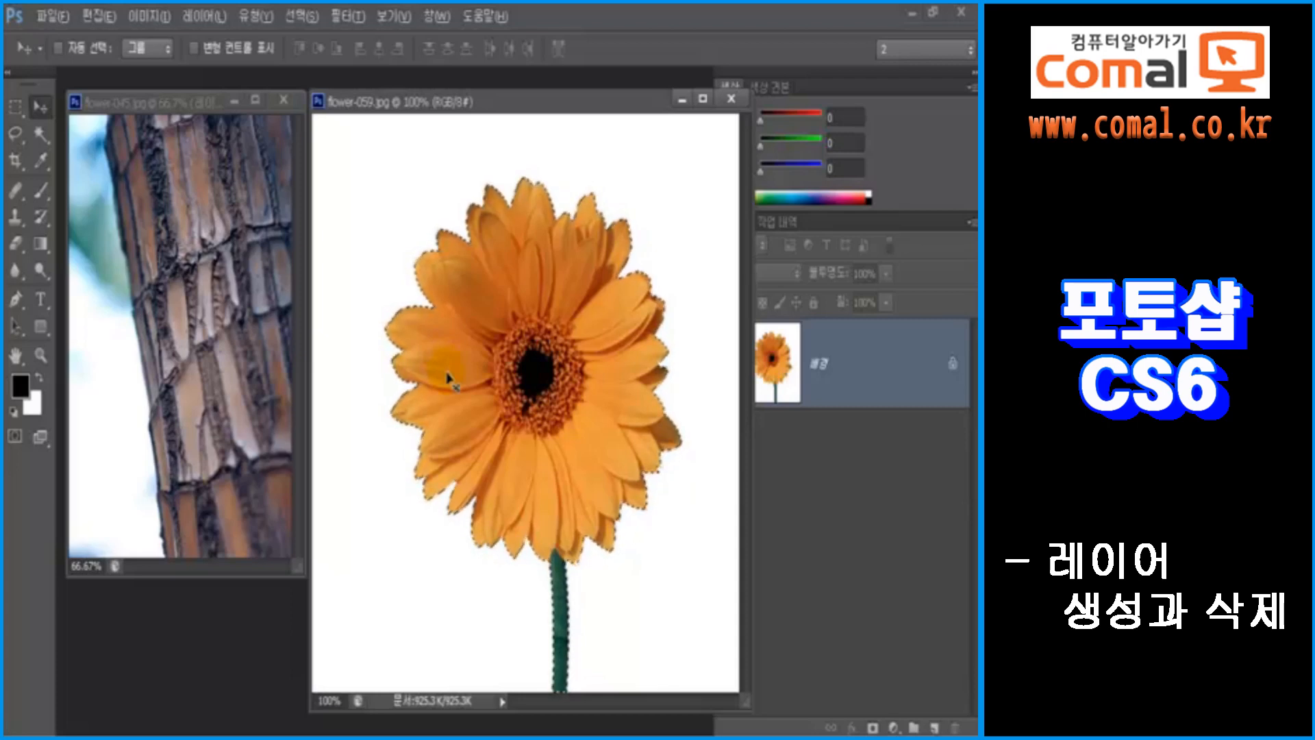
{"action": "left_click_drag", "start_coordinate": [447, 376], "coordinate": [183, 286]}
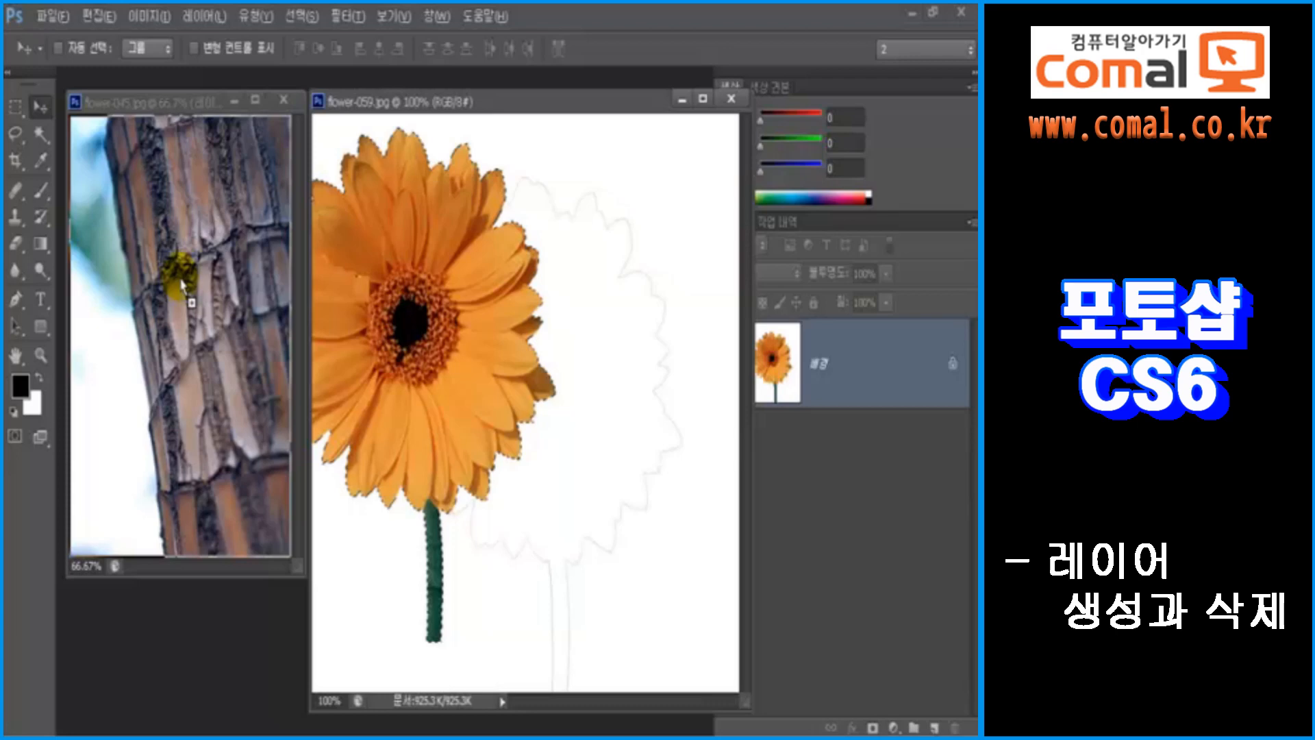
{"action": "left_click_drag", "start_coordinate": [183, 286], "coordinate": [183, 284]}
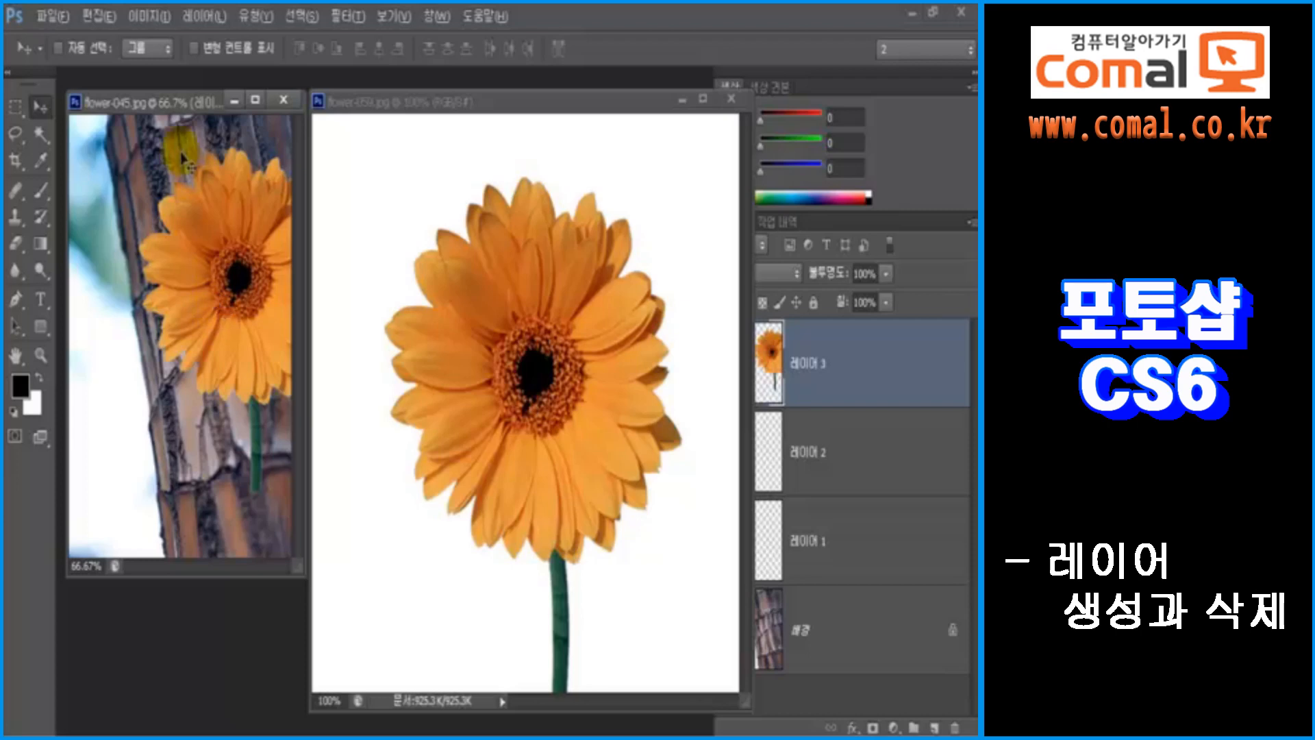
Enlarge the tree trunk image's window, minimize the flower document, and move the copied flower down and left to the middle of the photo.
{"action": "left_click_drag", "start_coordinate": [177, 108], "coordinate": [240, 111]}
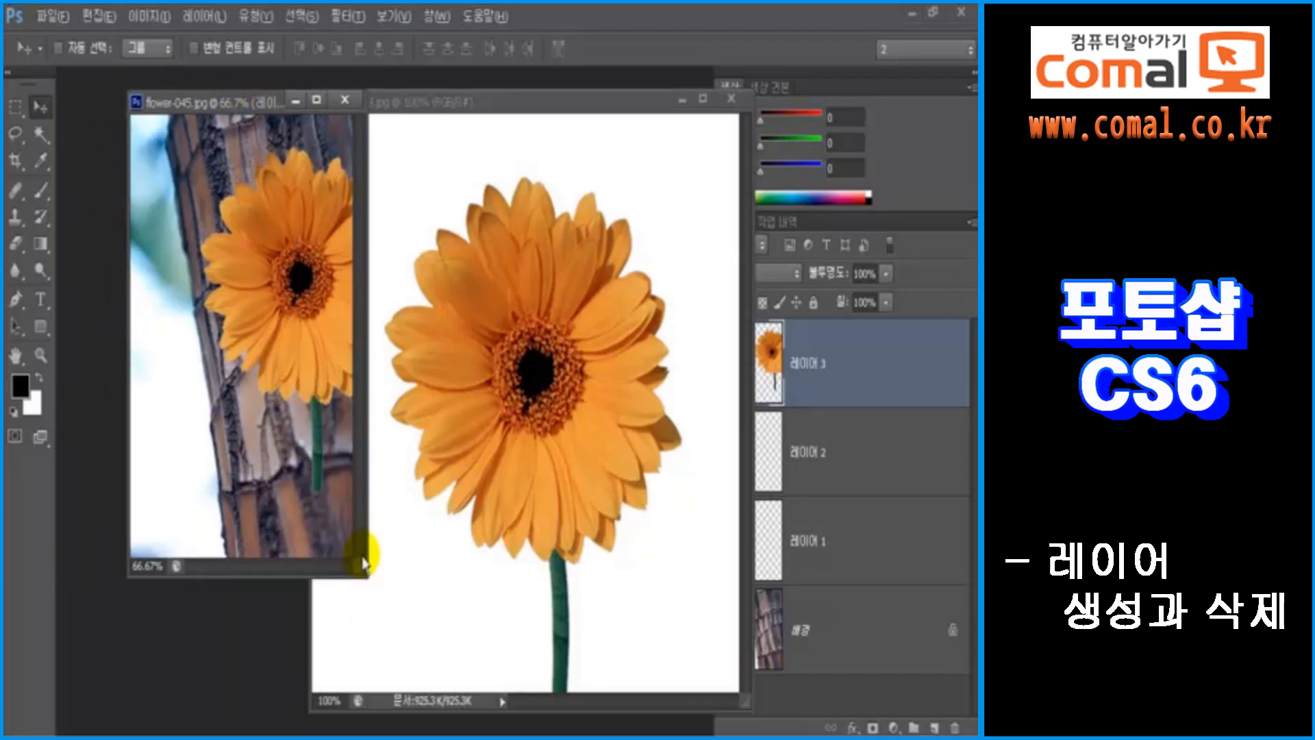
{"action": "left_click_drag", "start_coordinate": [363, 579], "coordinate": [602, 660]}
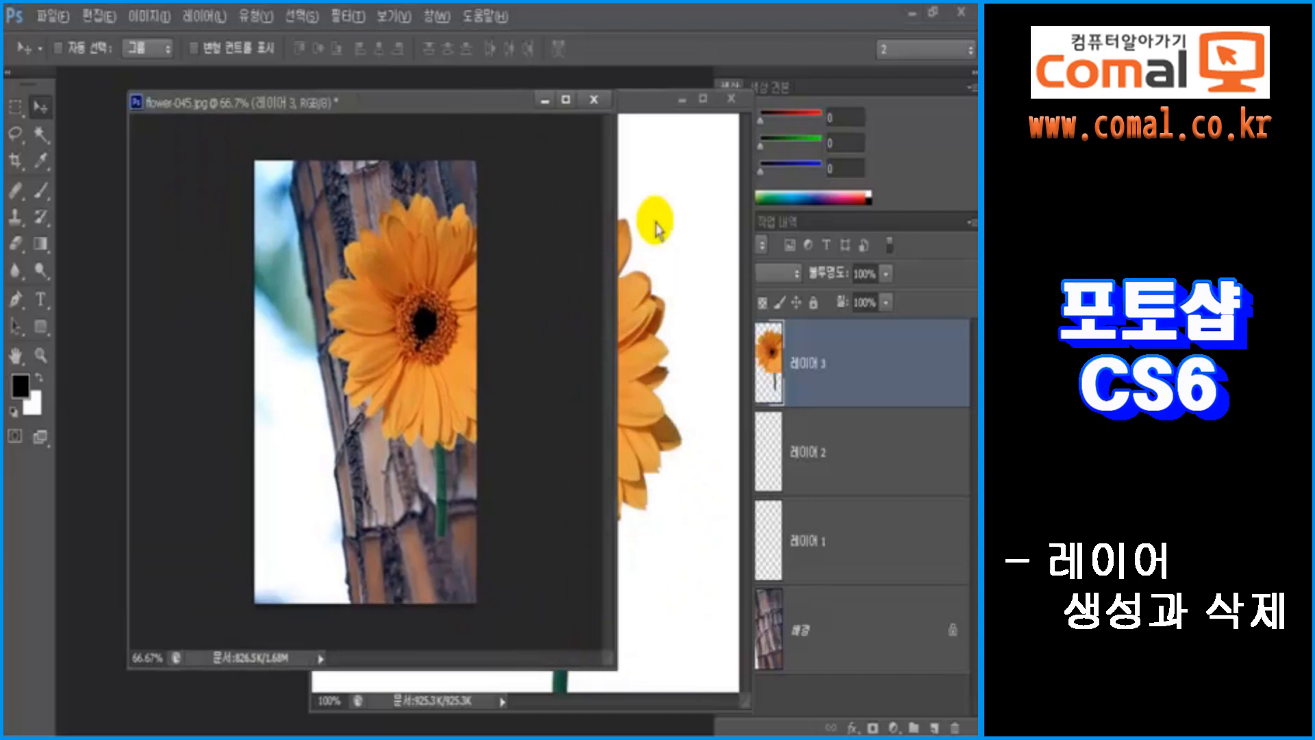
{"action": "left_click", "coordinate": [682, 99]}
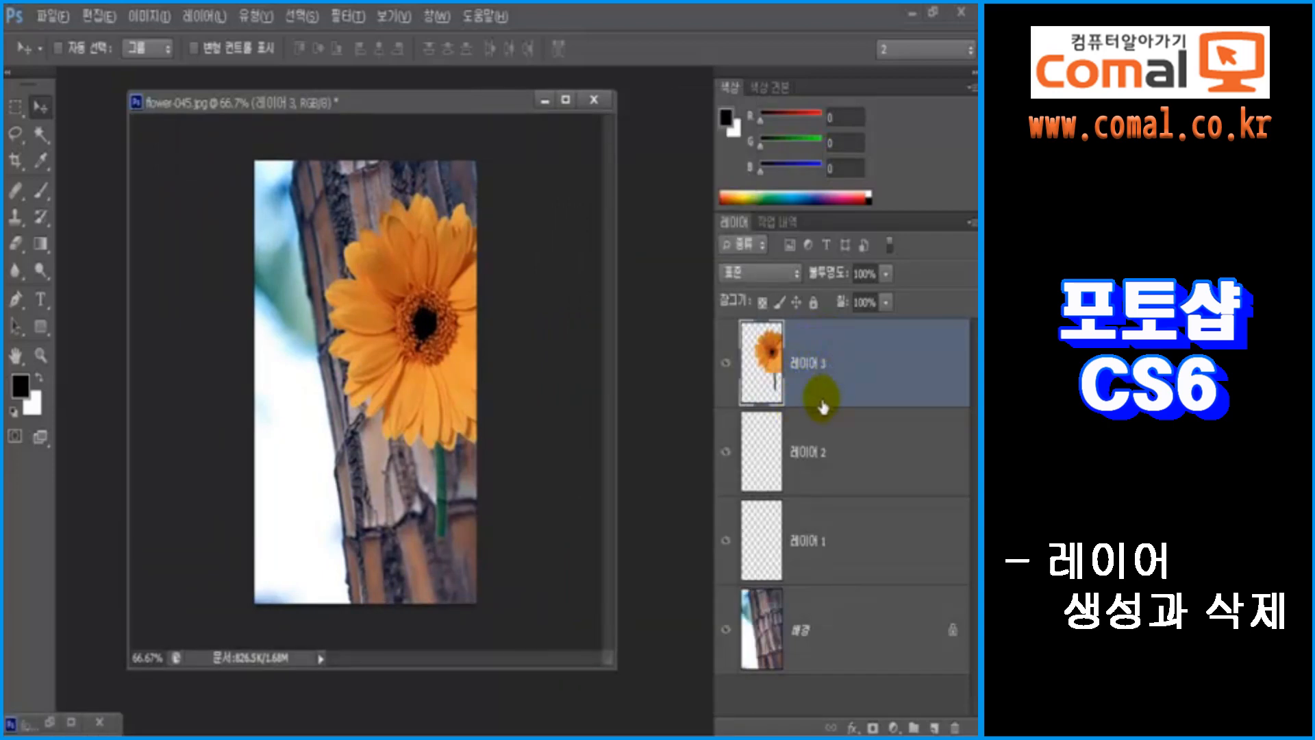
{"action": "left_click_drag", "start_coordinate": [446, 388], "coordinate": [377, 473]}
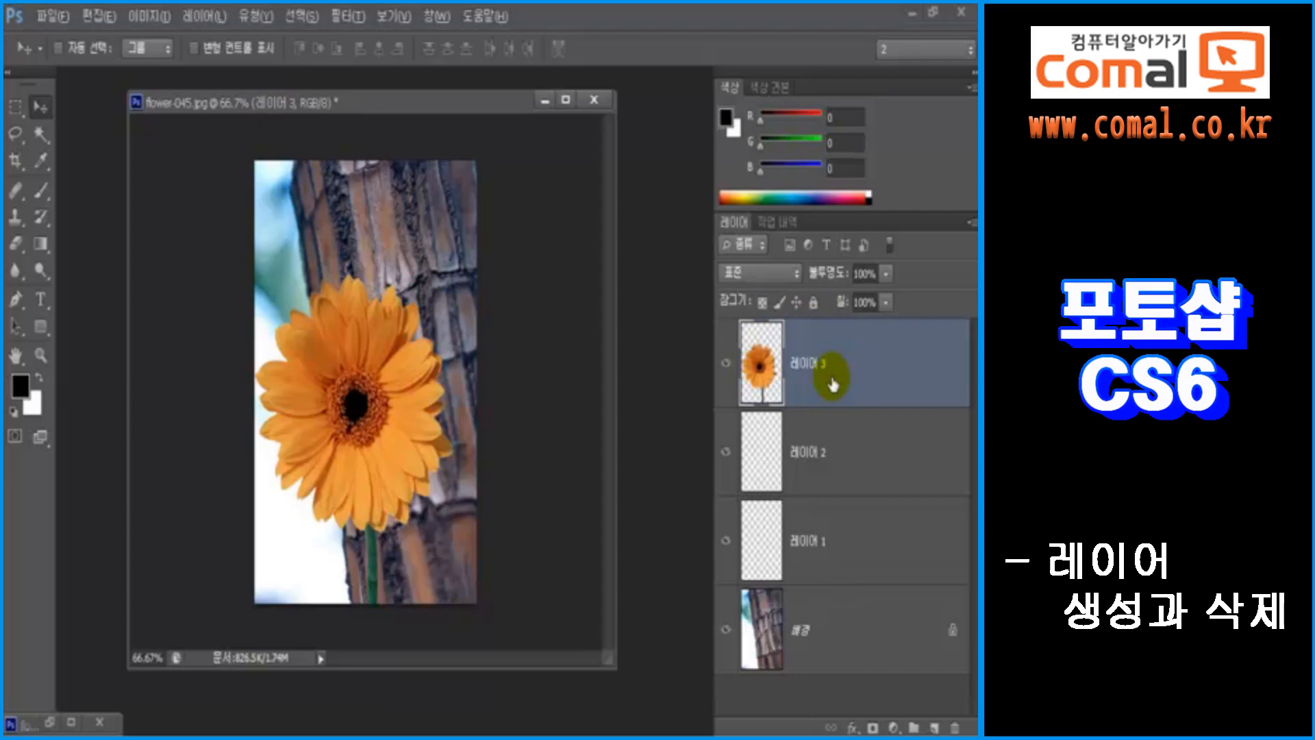
Delete 레이어 3, 레이어 2 and 레이어 1 from the tree trunk image, turning off the deletion prompt with 다시 표시 안 함.
{"action": "left_click", "coordinate": [955, 728]}
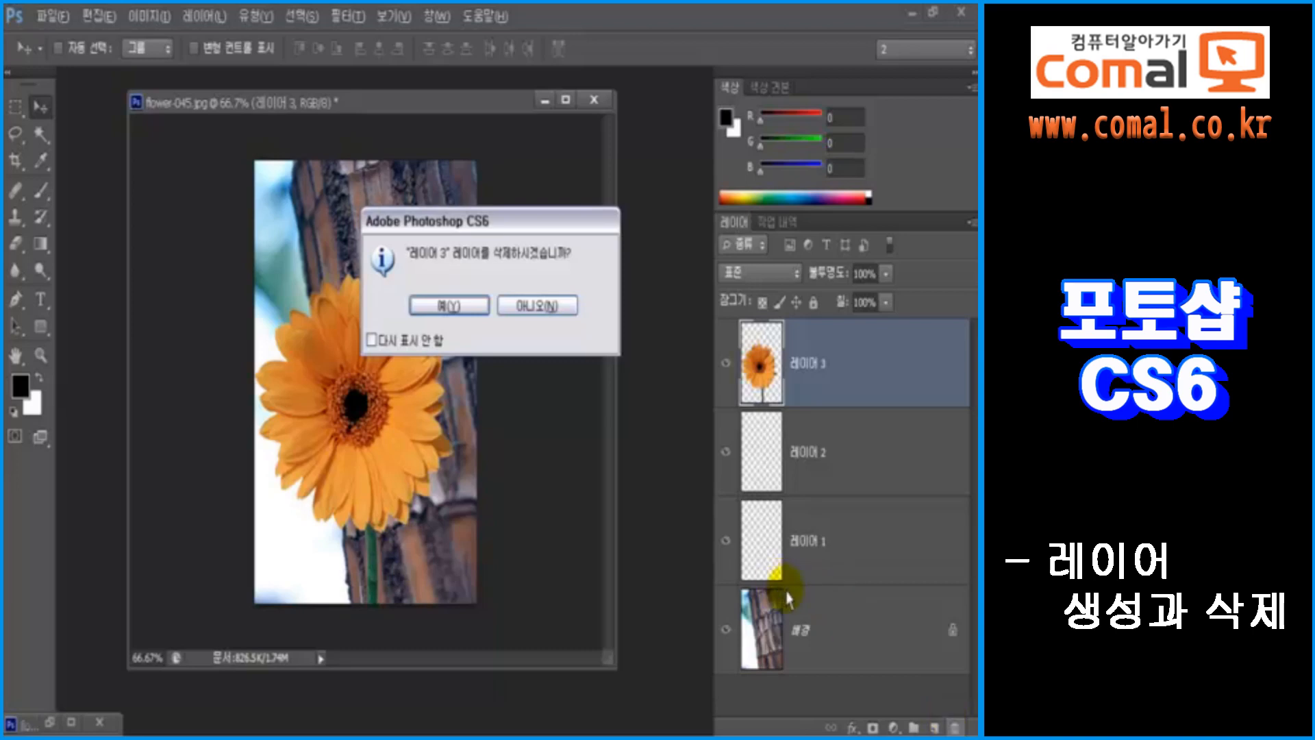
{"action": "left_click", "coordinate": [473, 316]}
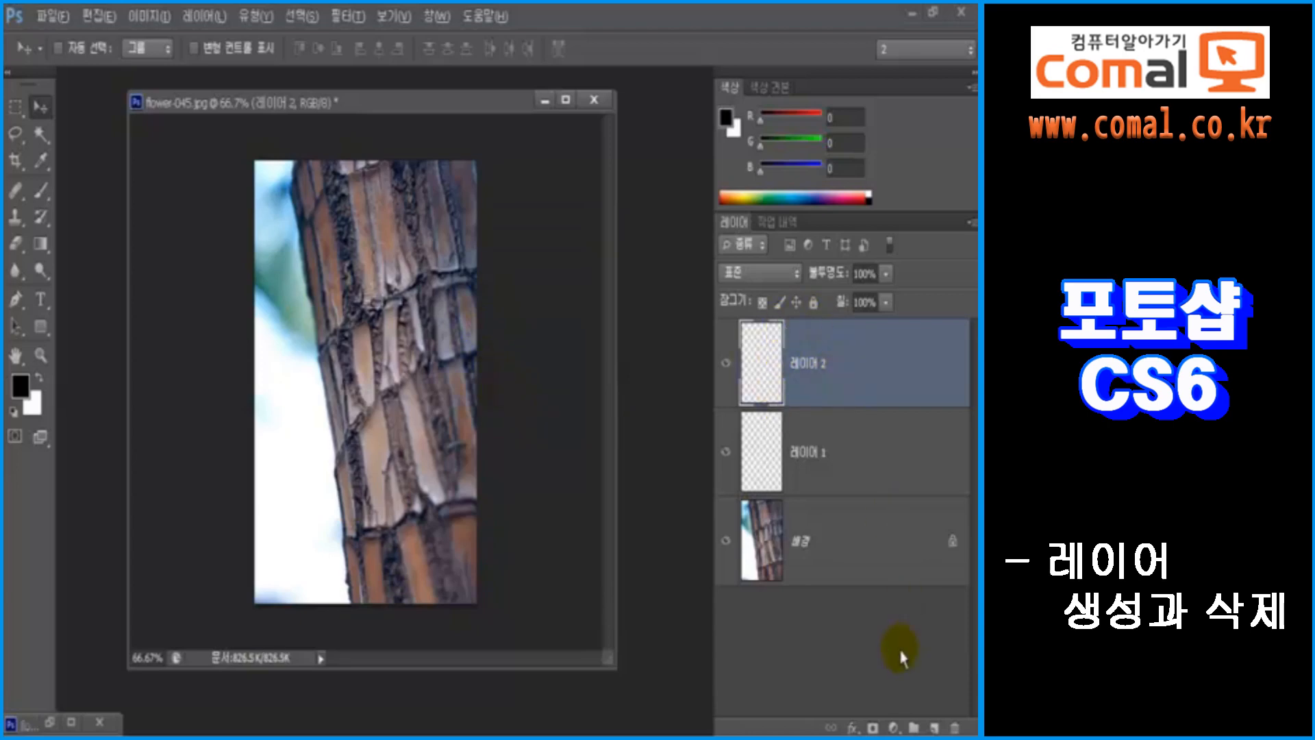
{"action": "left_click", "coordinate": [955, 727]}
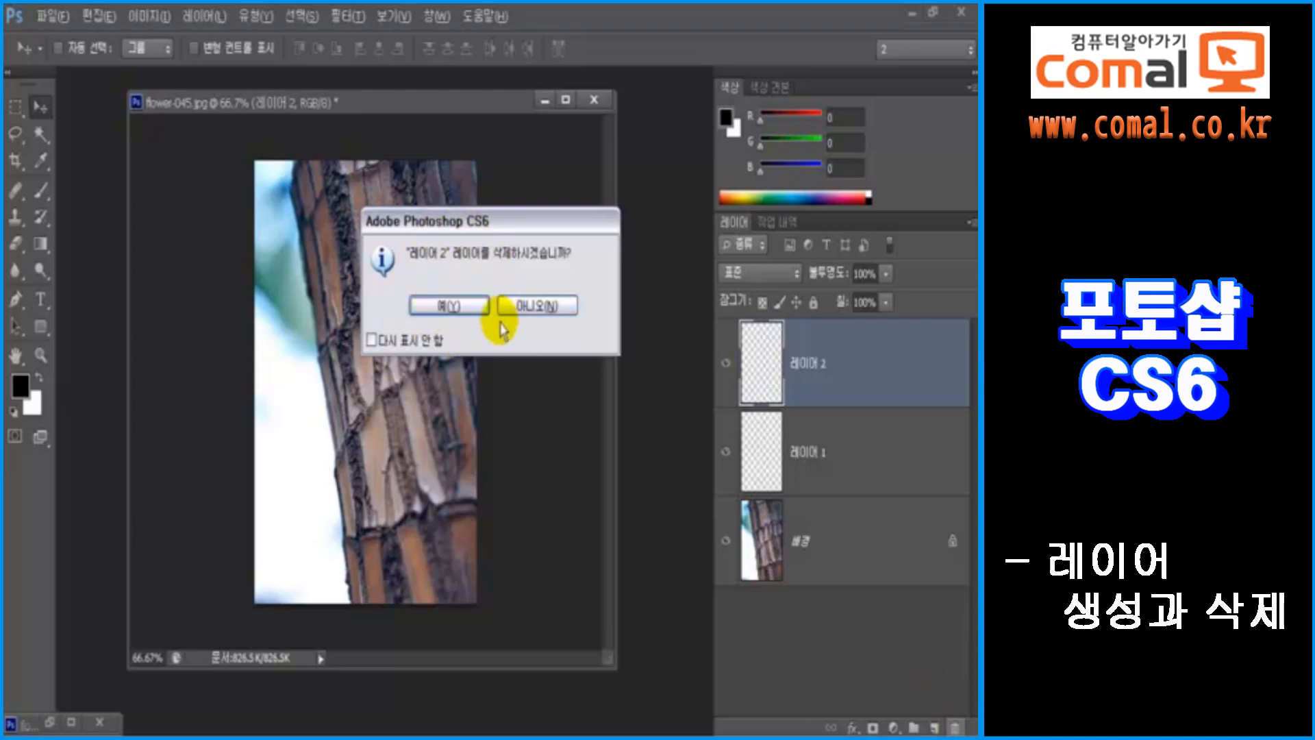
{"action": "left_click", "coordinate": [371, 341]}
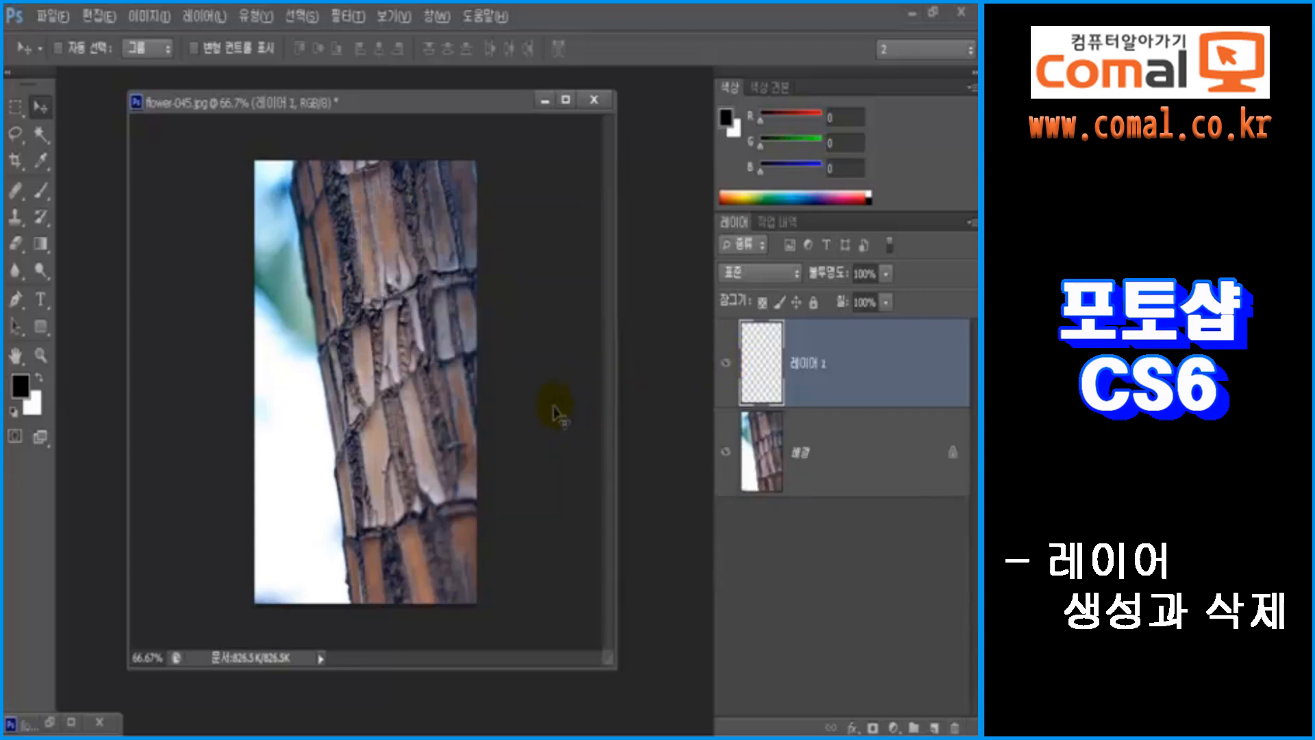
{"action": "left_click", "coordinate": [955, 727]}
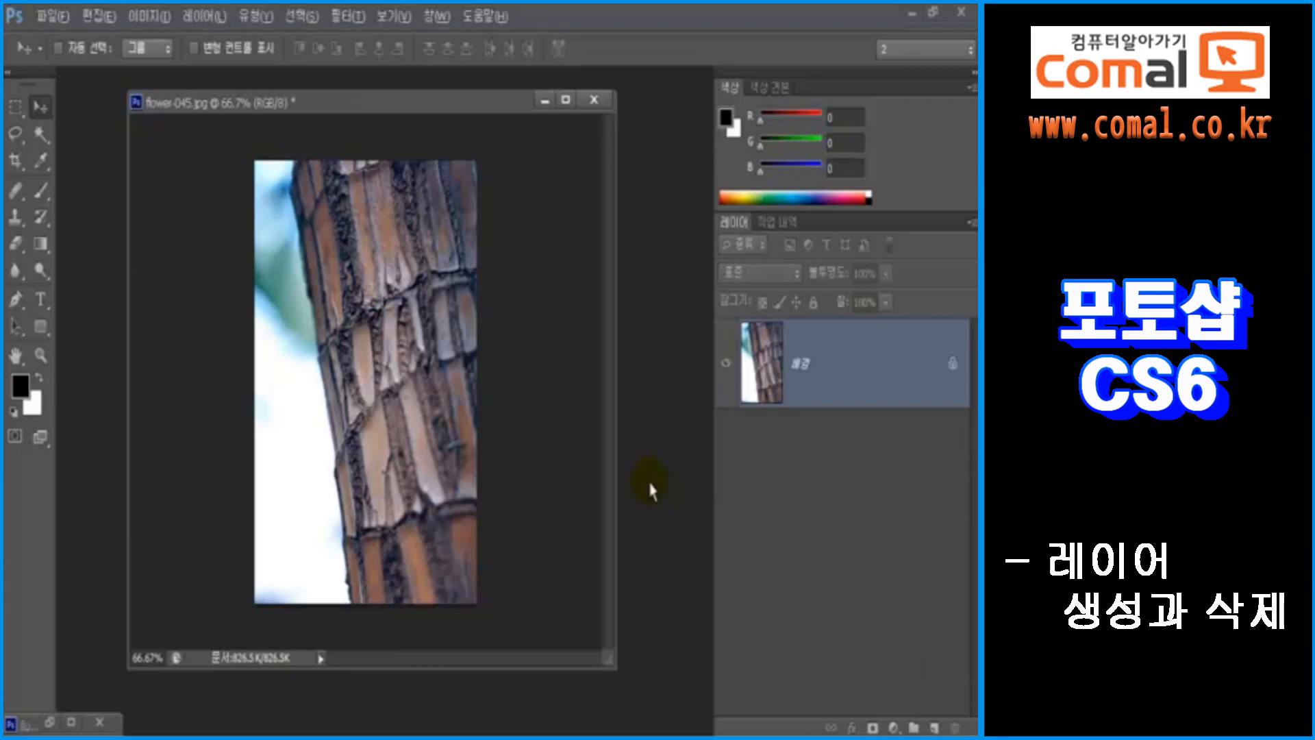
Copy the selected flower from flower-059.jpg into the tree trunk image again and position it near the middle of the photo.
{"action": "left_click", "coordinate": [69, 723]}
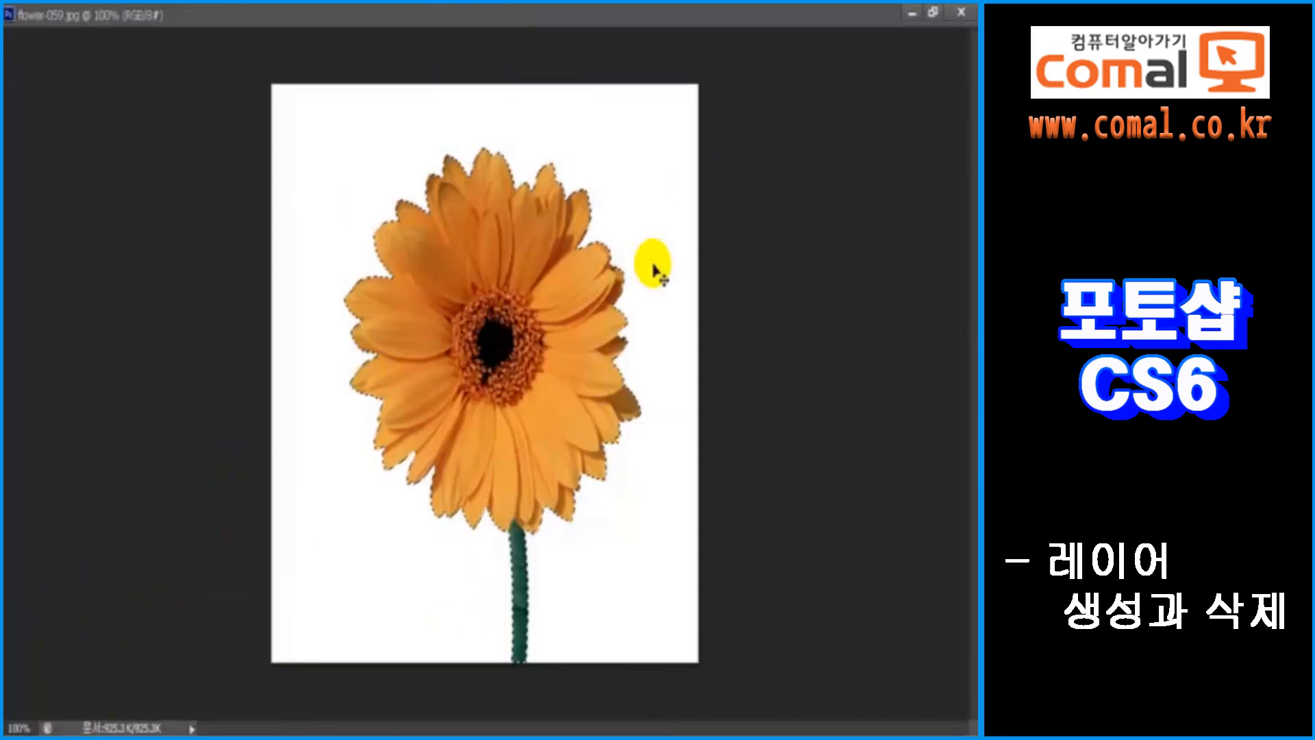
{"action": "left_click", "coordinate": [932, 11]}
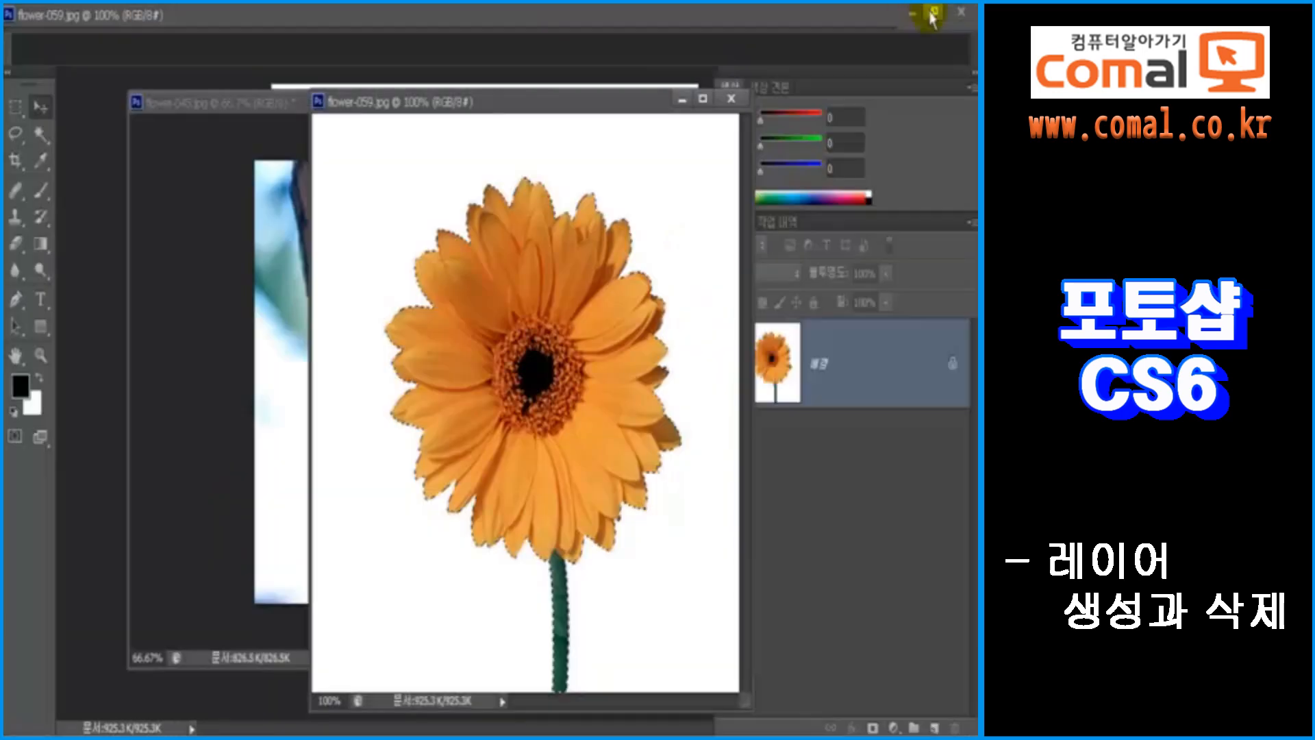
{"action": "left_click_drag", "start_coordinate": [566, 288], "coordinate": [282, 296]}
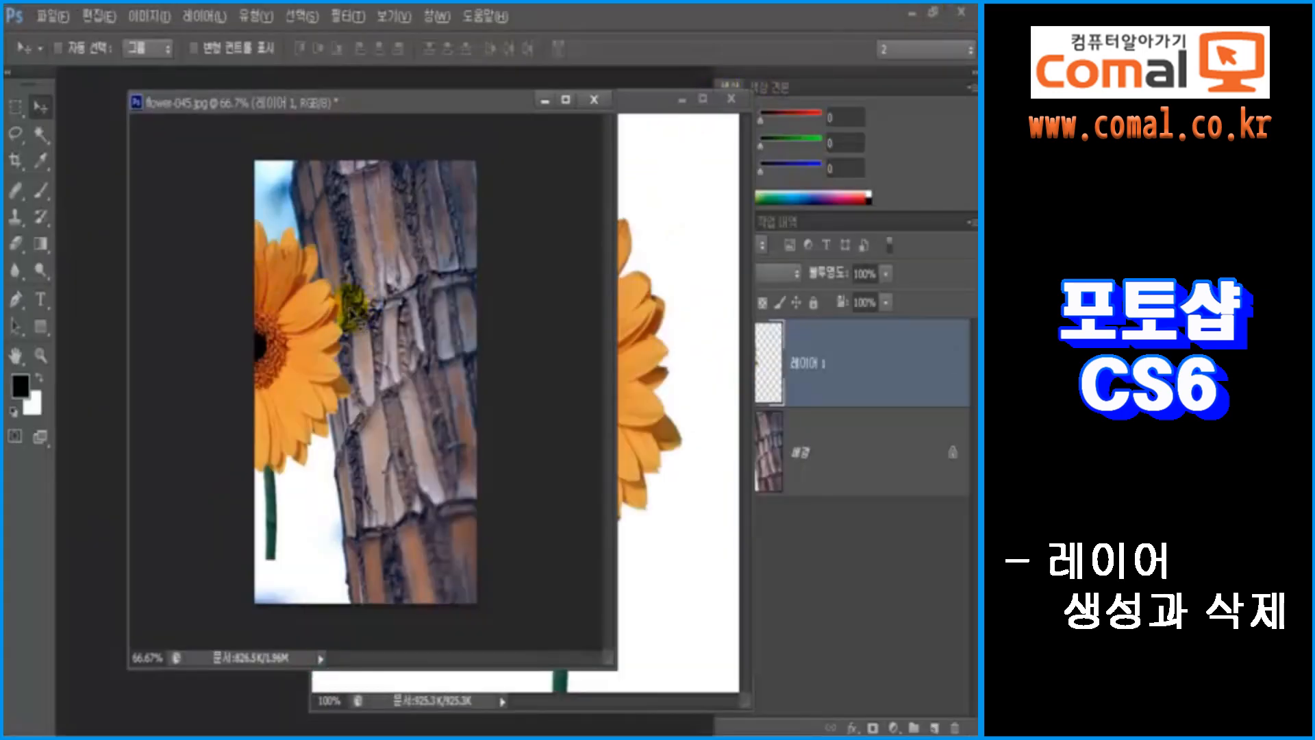
{"action": "left_click", "coordinate": [792, 545]}
{"action": "left_click", "coordinate": [681, 98]}
{"action": "left_click", "coordinate": [831, 378]}
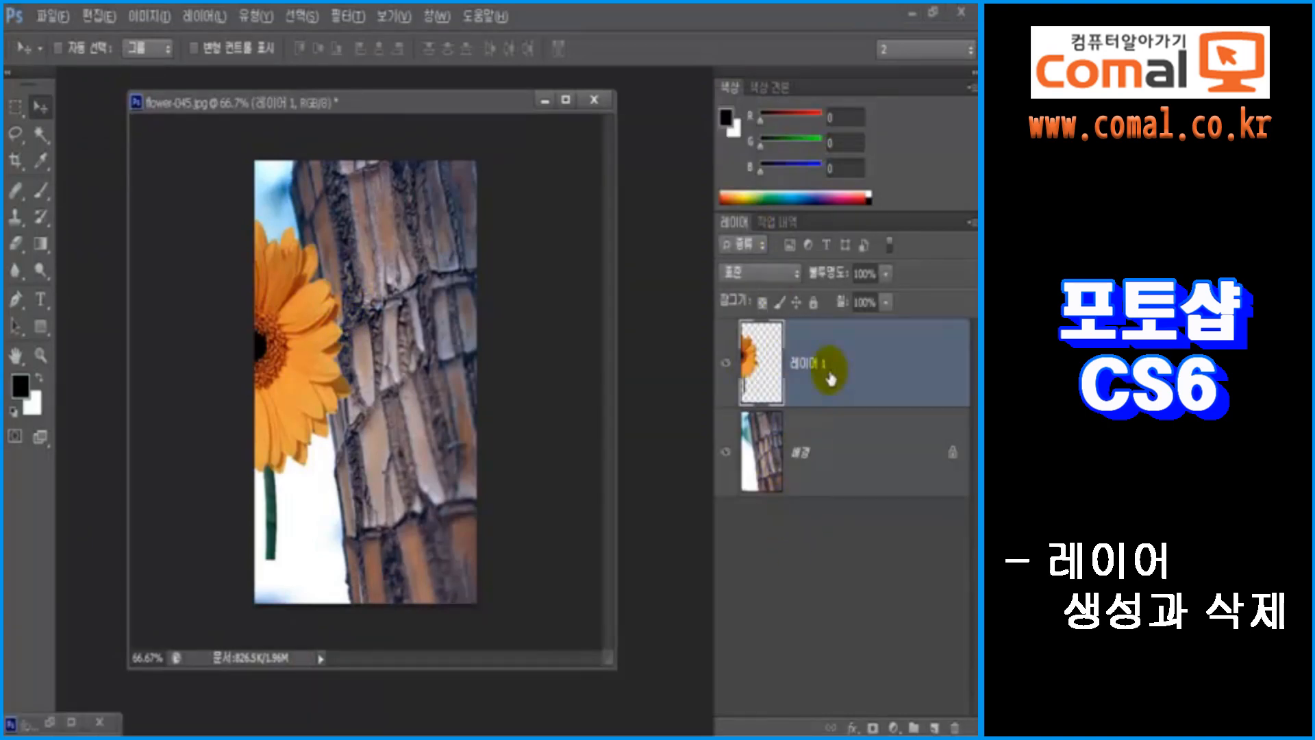
{"action": "left_click_drag", "start_coordinate": [329, 353], "coordinate": [432, 397]}
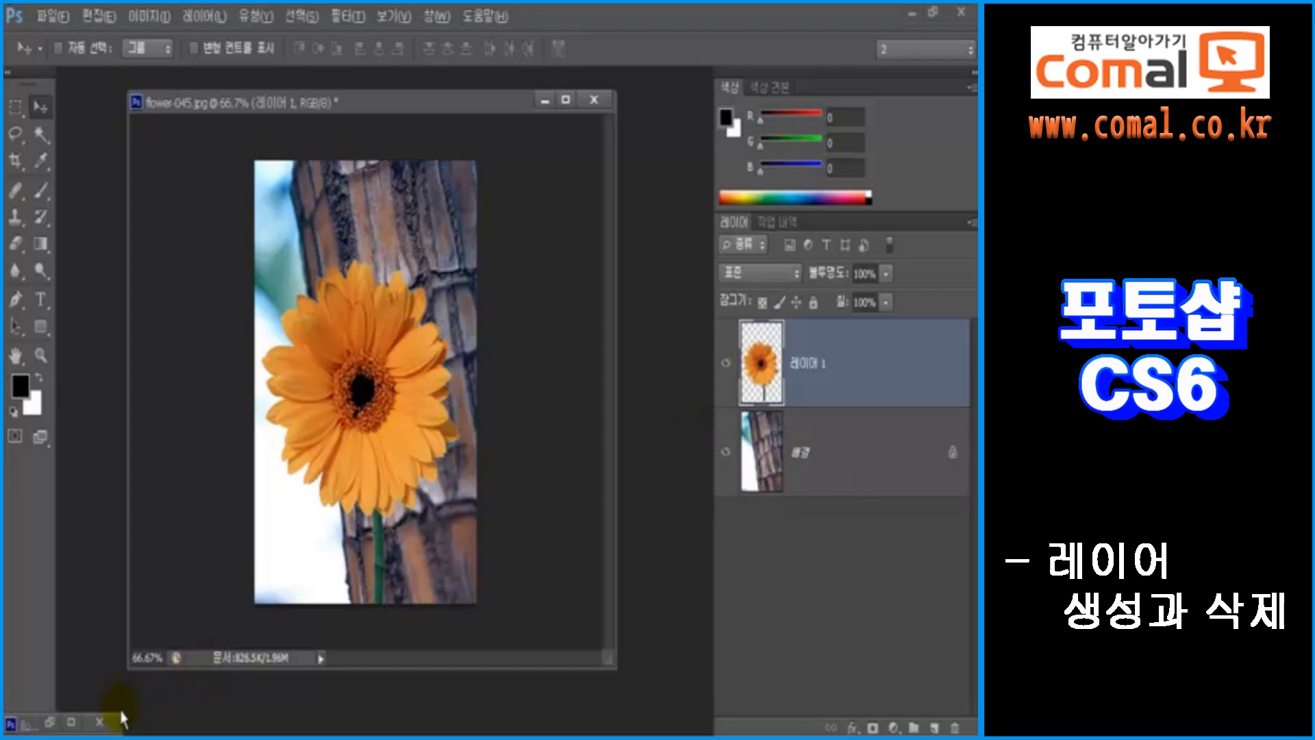
Close the flower document and open Bear01.png from the 방송강의 folder, browsing the files as thumbnails.
{"action": "left_click", "coordinate": [99, 721]}
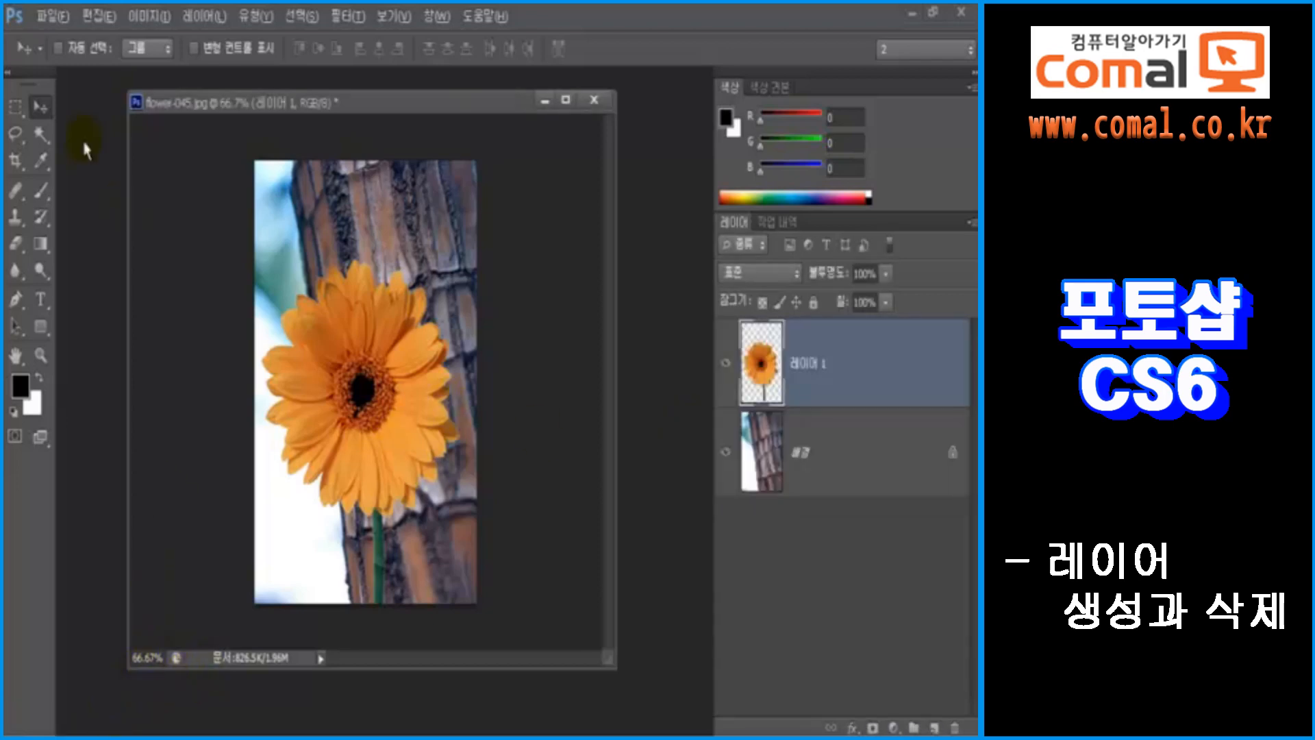
{"action": "left_click", "coordinate": [60, 17]}
{"action": "left_click", "coordinate": [64, 52]}
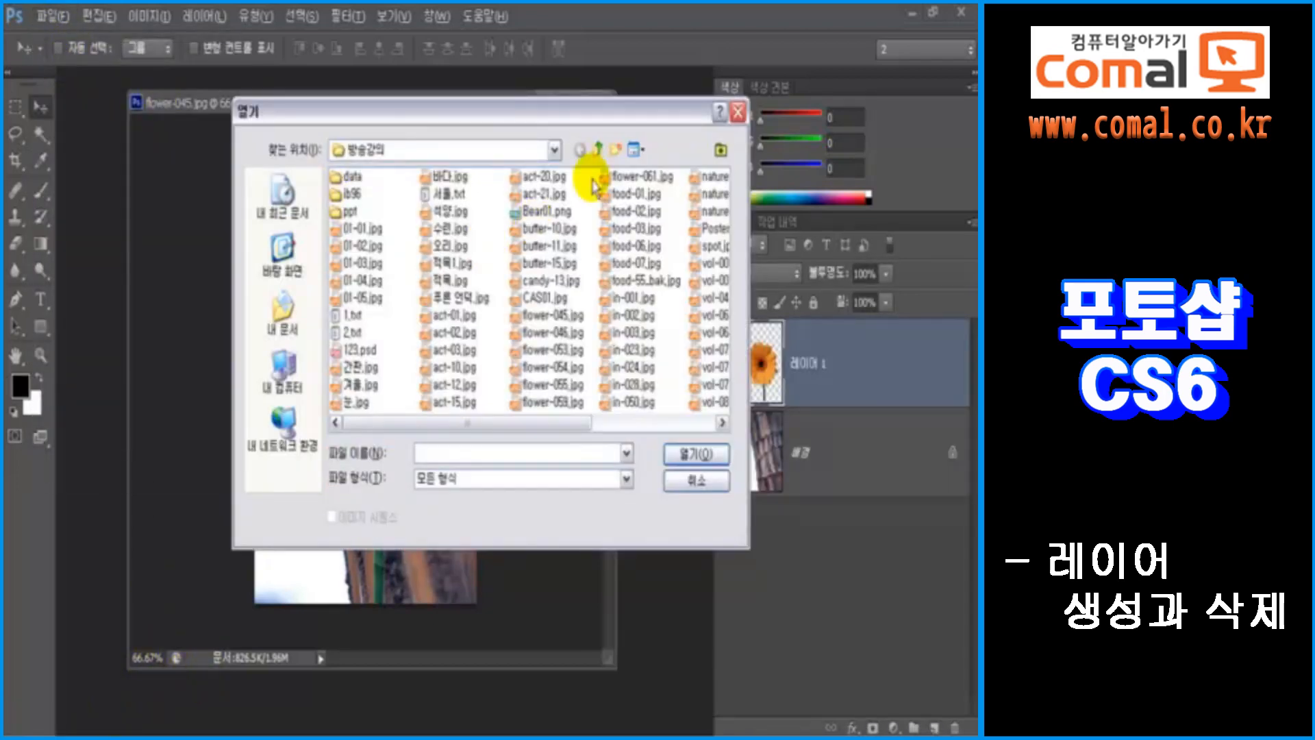
{"action": "left_click", "coordinate": [636, 149]}
{"action": "left_click", "coordinate": [640, 176]}
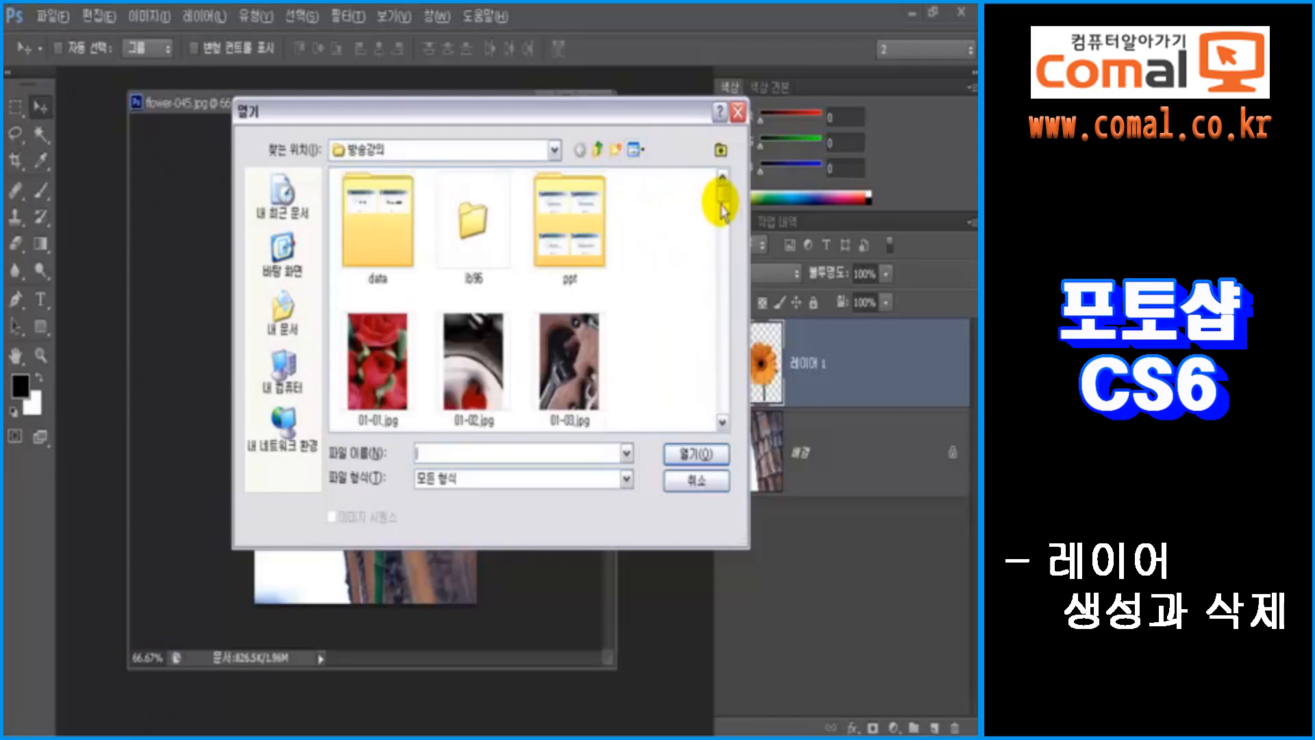
{"action": "left_click_drag", "start_coordinate": [719, 200], "coordinate": [723, 216]}
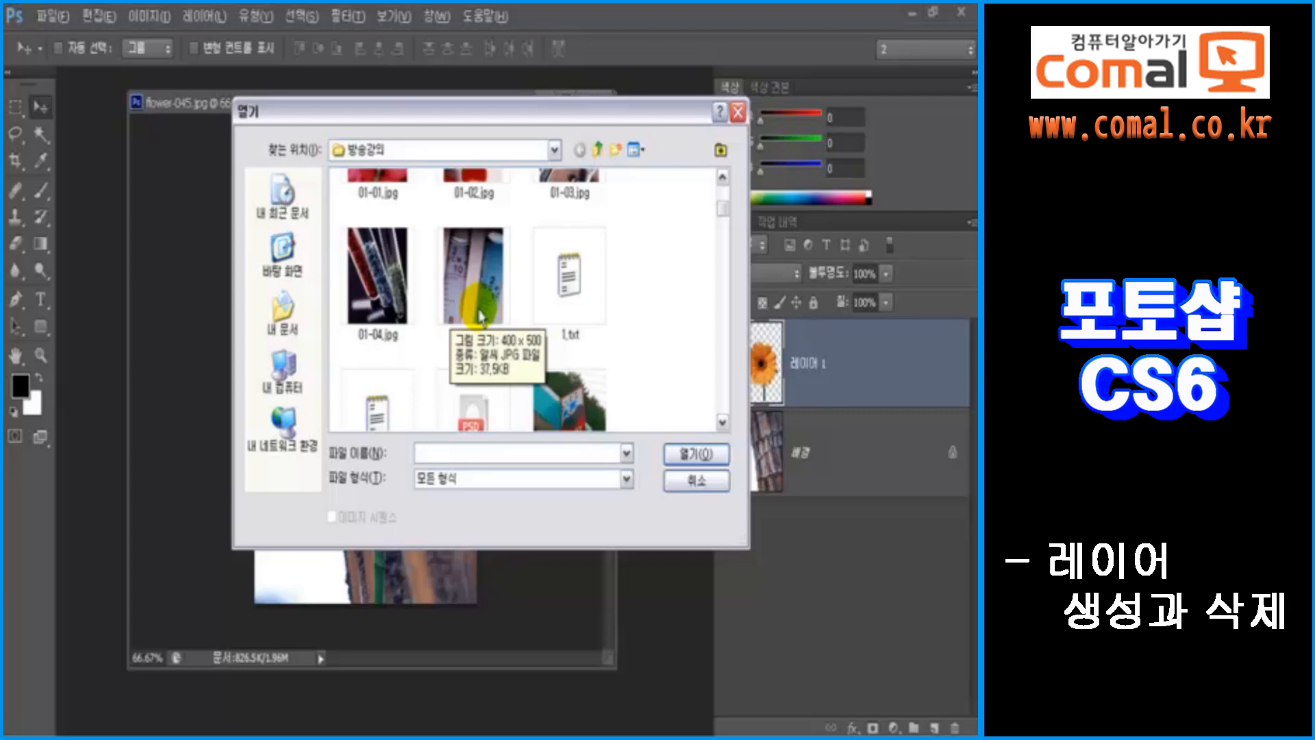
{"action": "left_click_drag", "start_coordinate": [722, 209], "coordinate": [719, 279]}
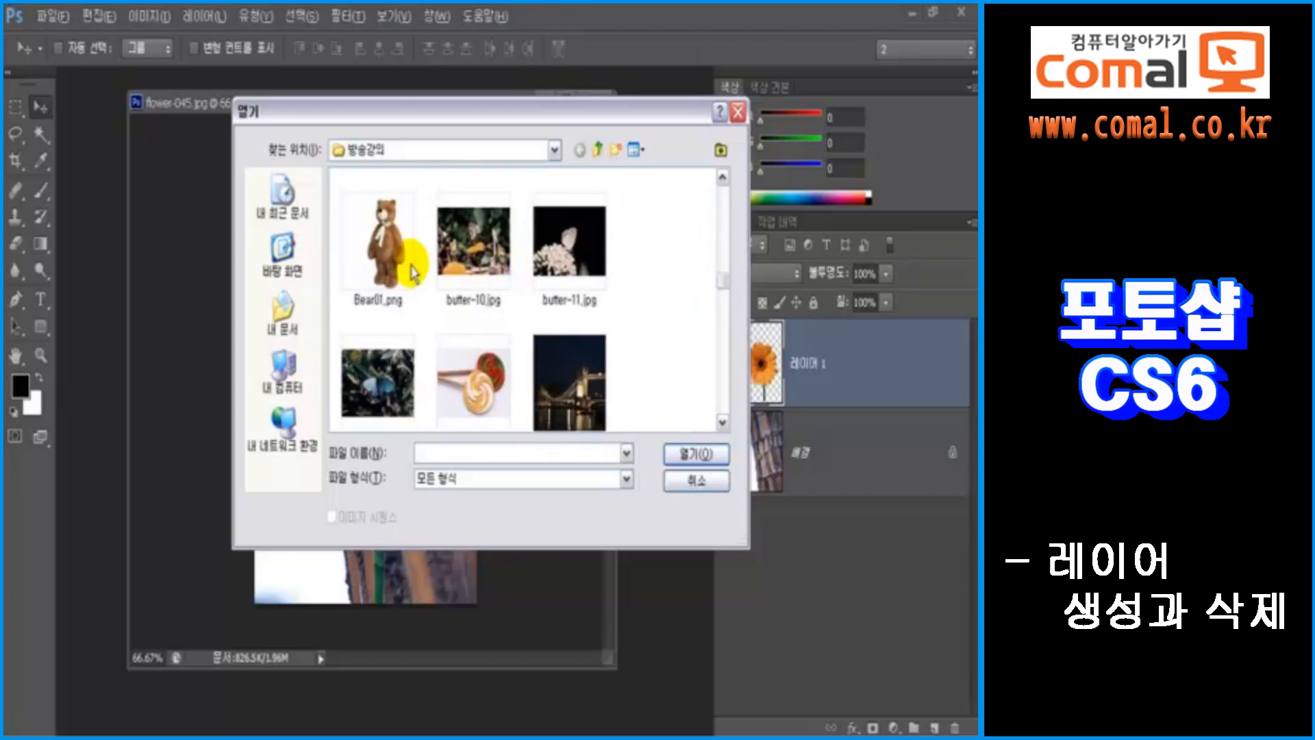
{"action": "left_click", "coordinate": [374, 257]}
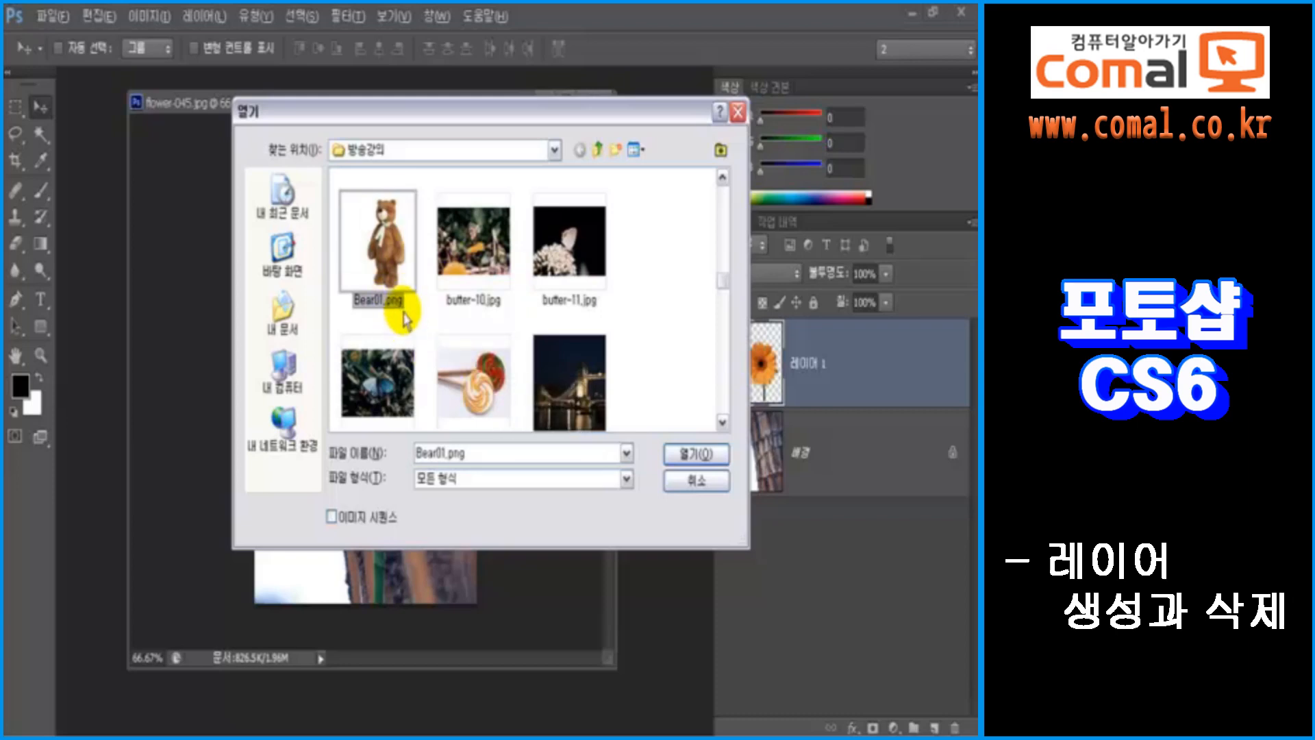
{"action": "left_click", "coordinate": [673, 458]}
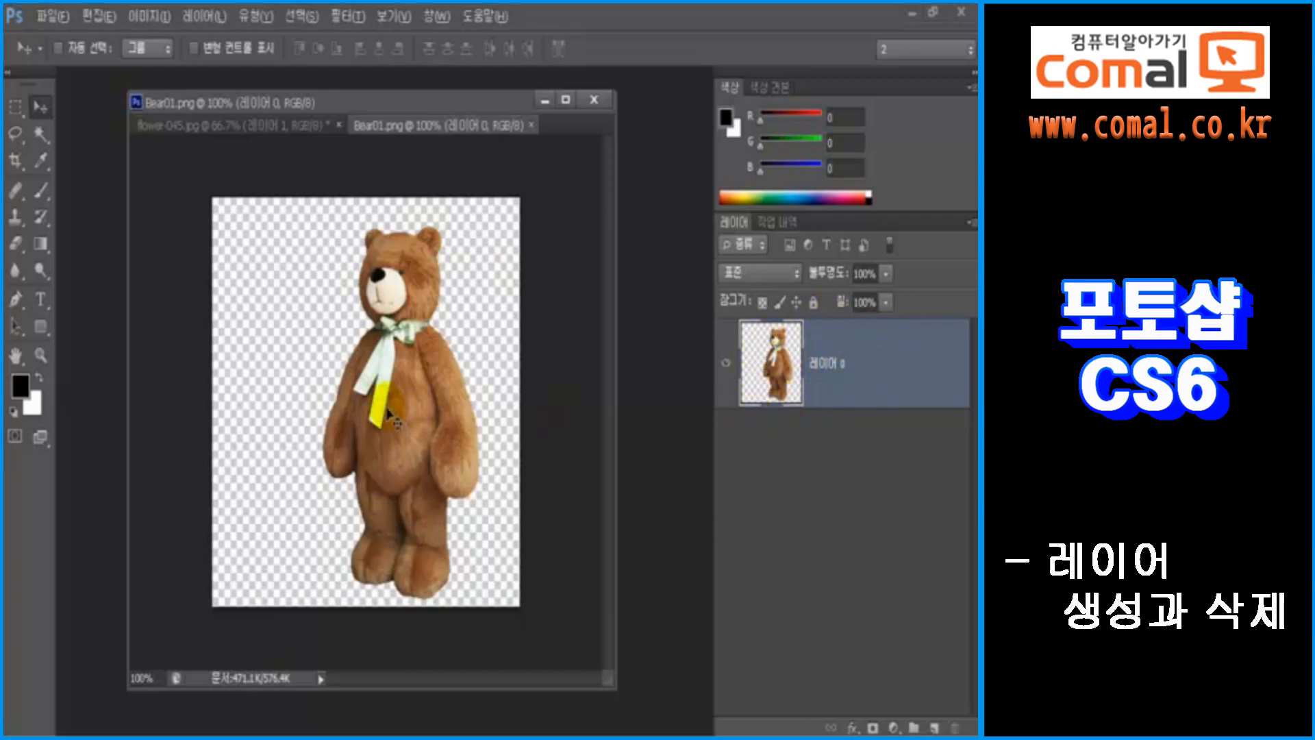
Select the transparent area around the bear with the Magic Wand tool and invert the selection to isolate the bear.
{"action": "left_click", "coordinate": [41, 141]}
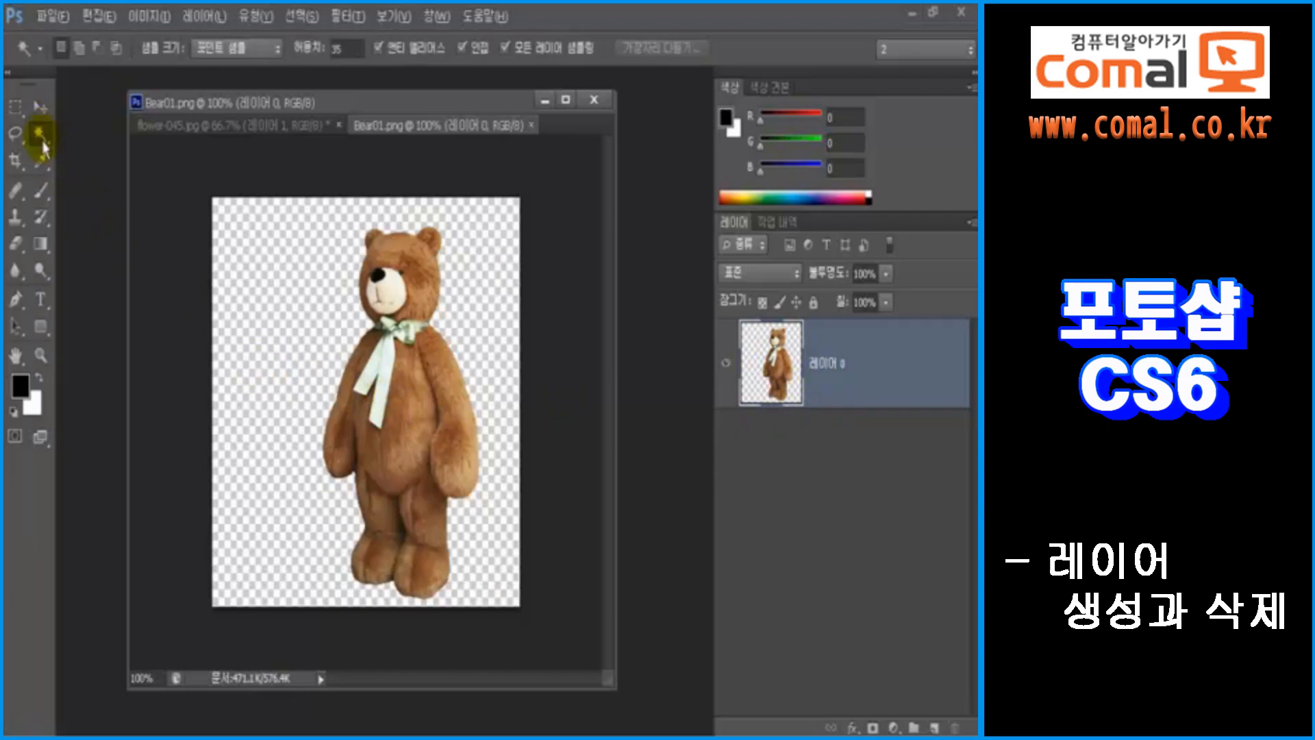
{"action": "left_click", "coordinate": [247, 397]}
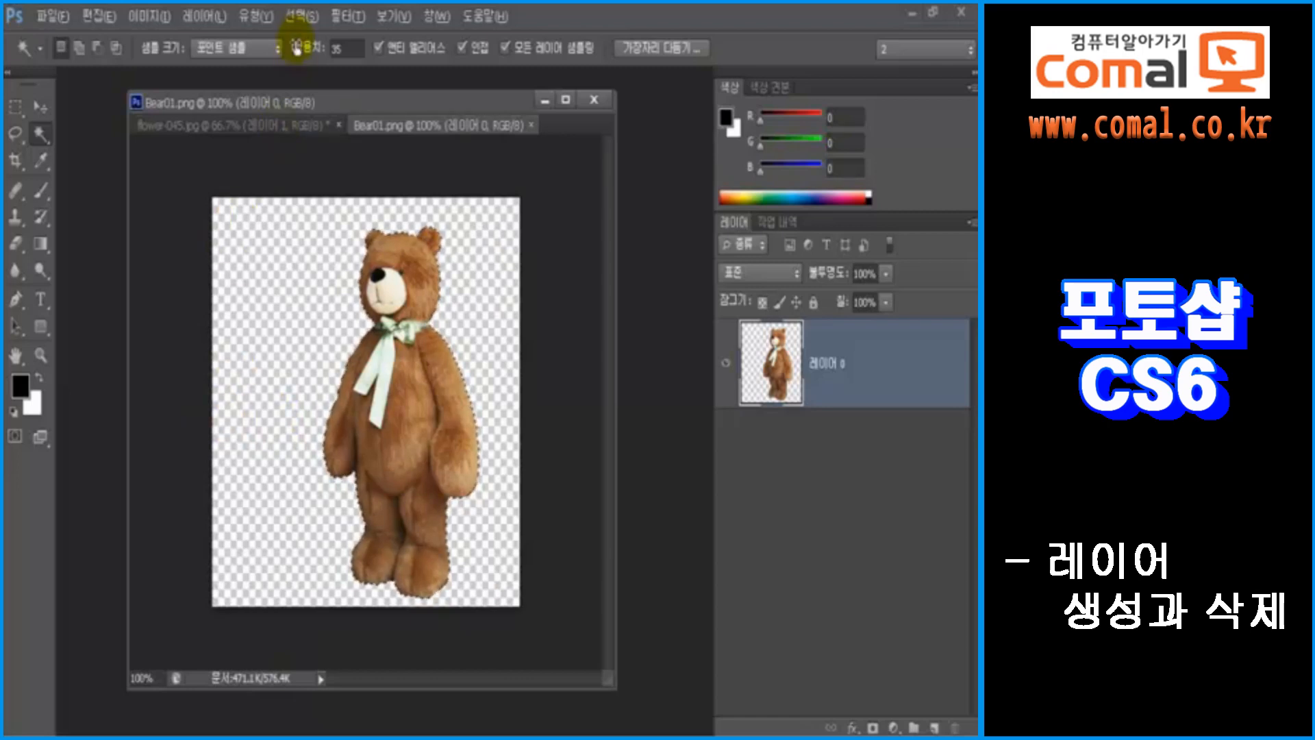
{"action": "left_click", "coordinate": [301, 16]}
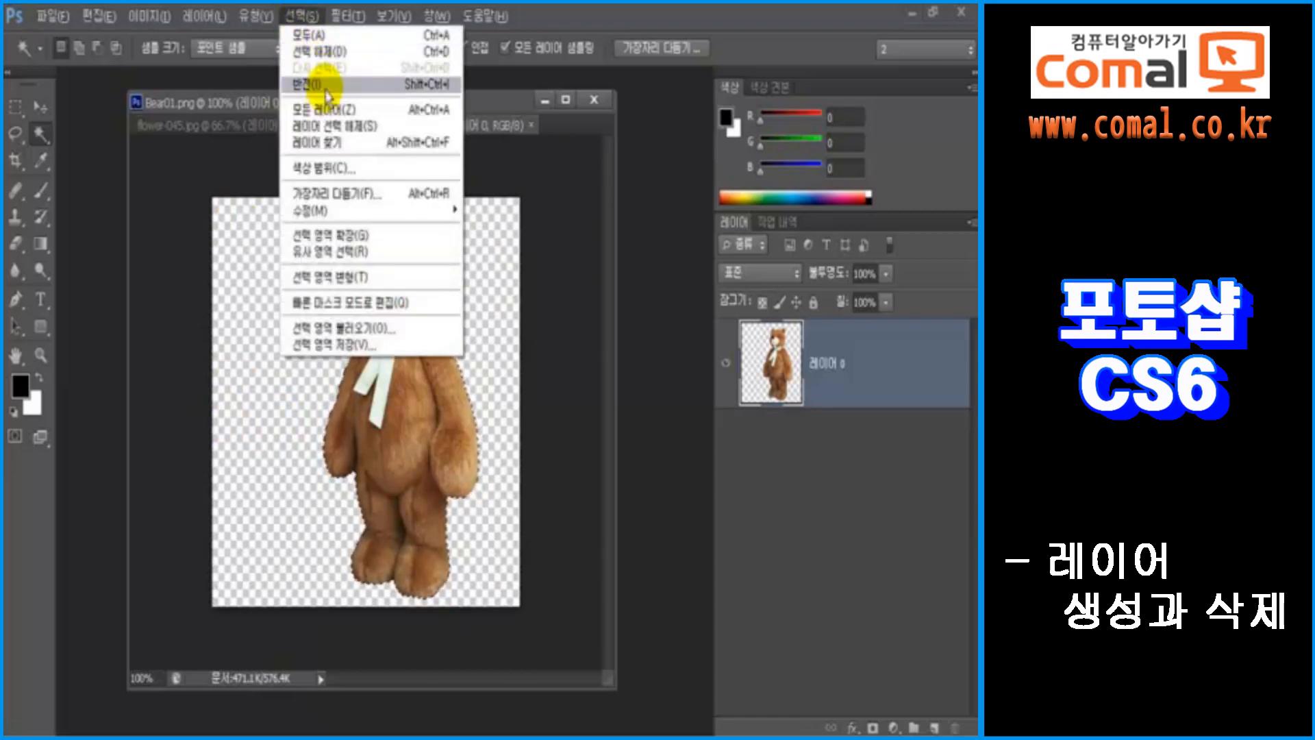
{"action": "left_click", "coordinate": [370, 85]}
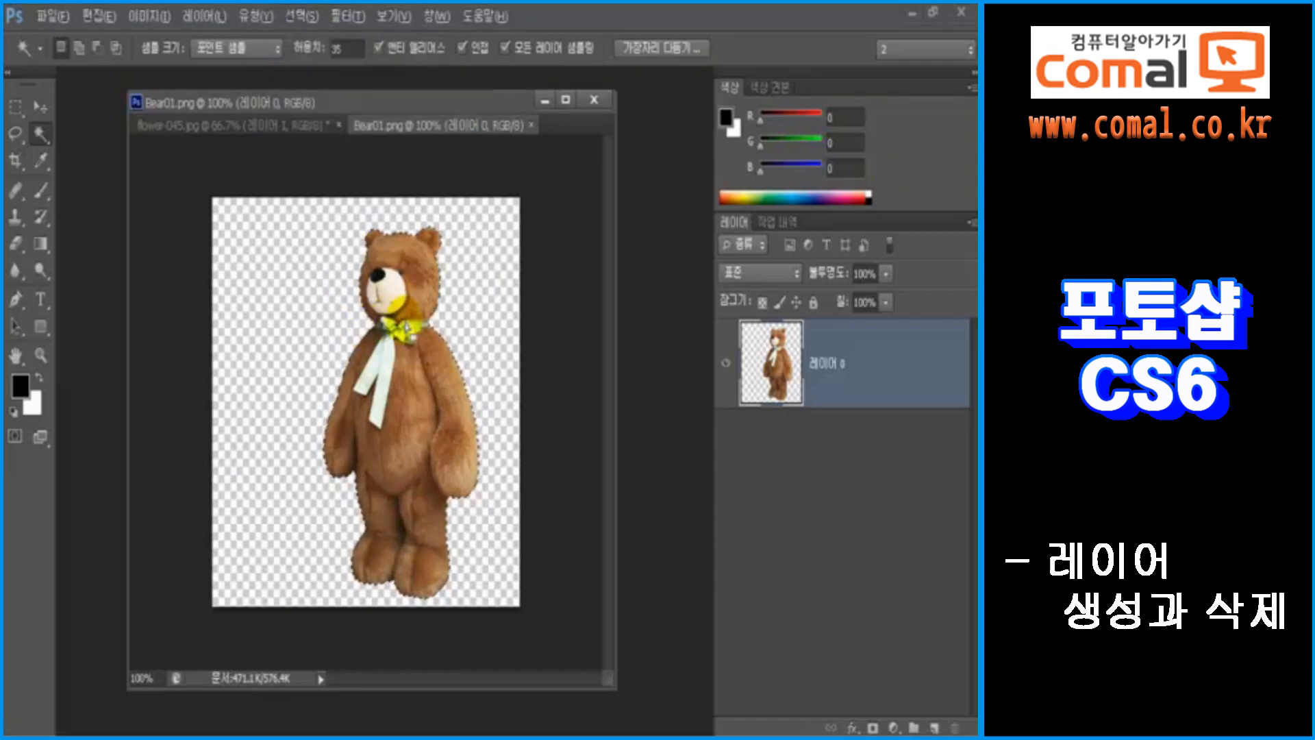
Copy the selected bear from its own floating window into the tree trunk image and close Bear01.png.
{"action": "left_click_drag", "start_coordinate": [409, 132], "coordinate": [505, 167]}
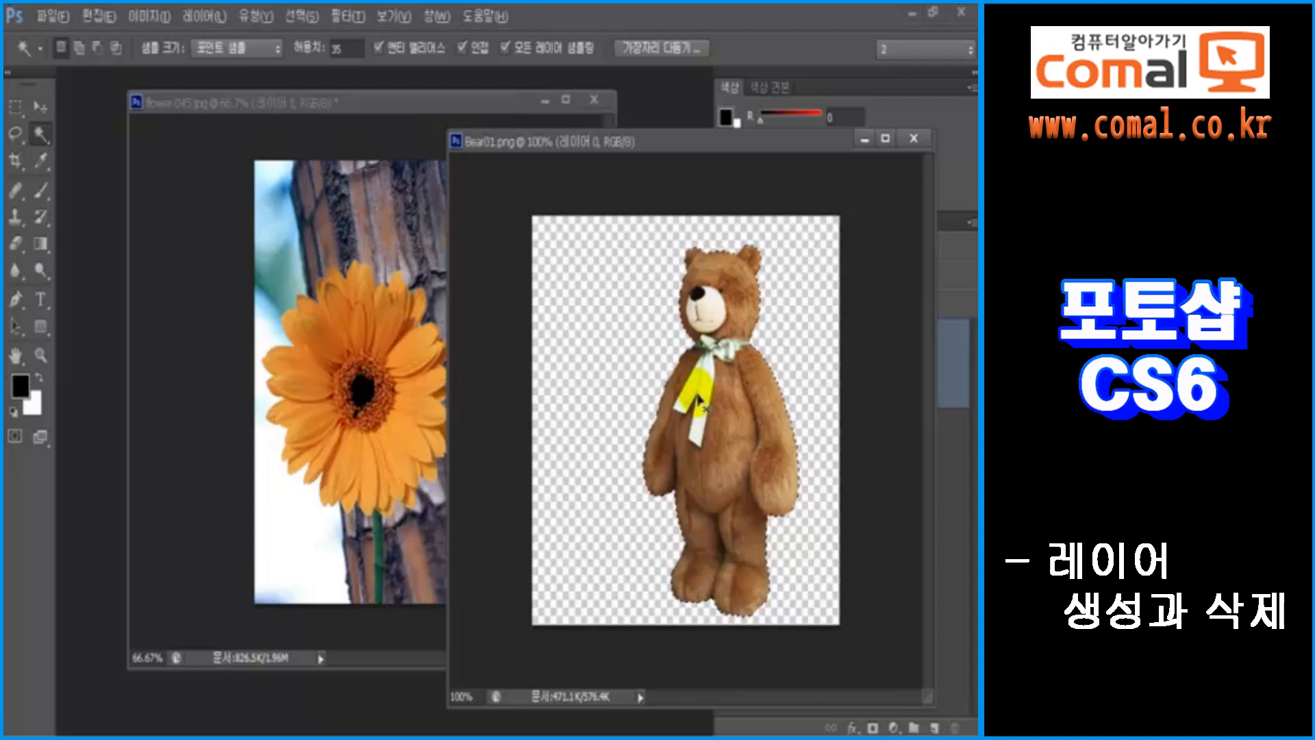
{"action": "left_click_drag", "start_coordinate": [649, 401], "coordinate": [363, 363]}
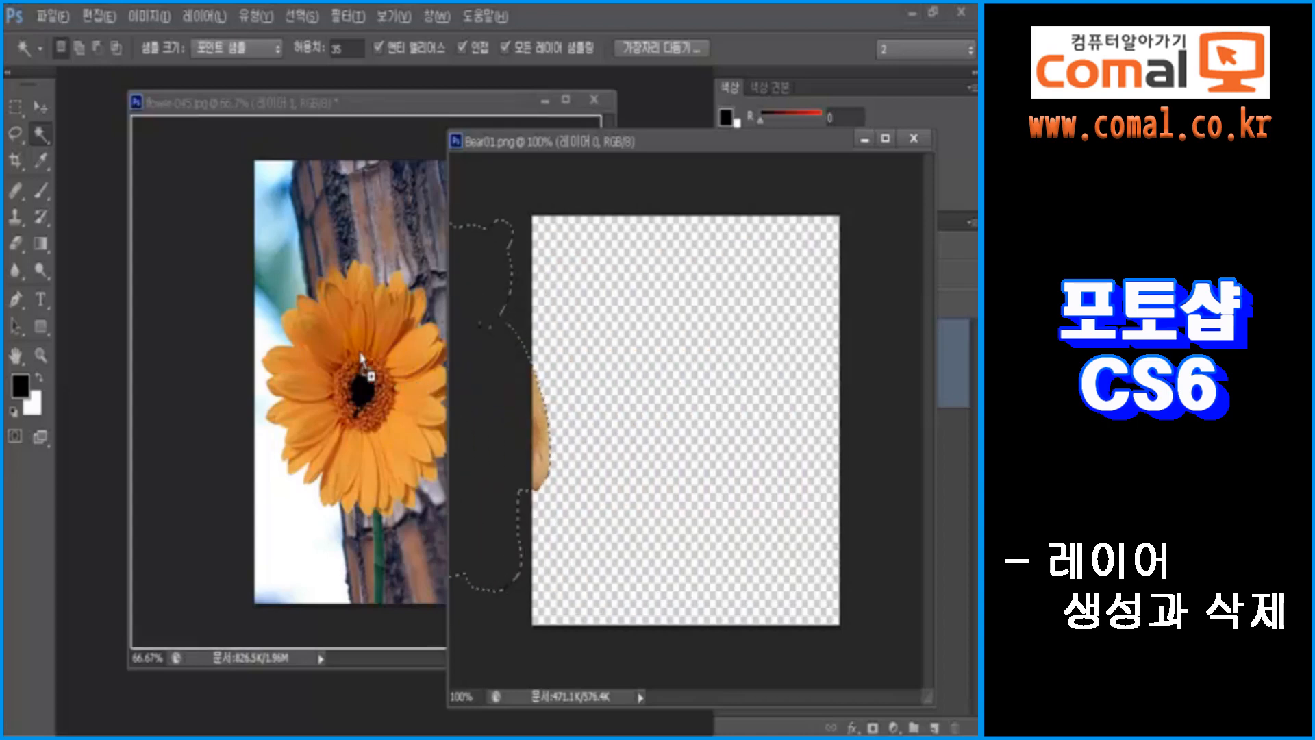
{"action": "left_click_drag", "start_coordinate": [360, 350], "coordinate": [359, 350]}
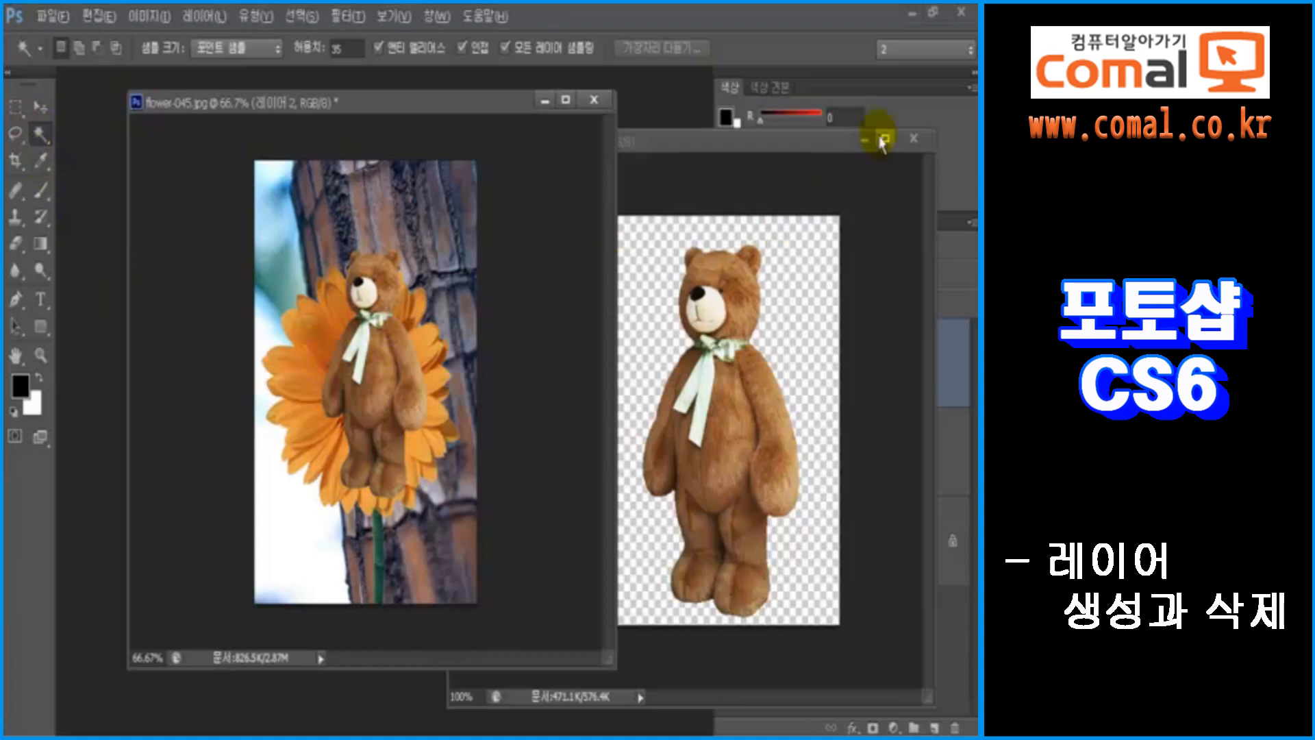
{"action": "left_click", "coordinate": [914, 138]}
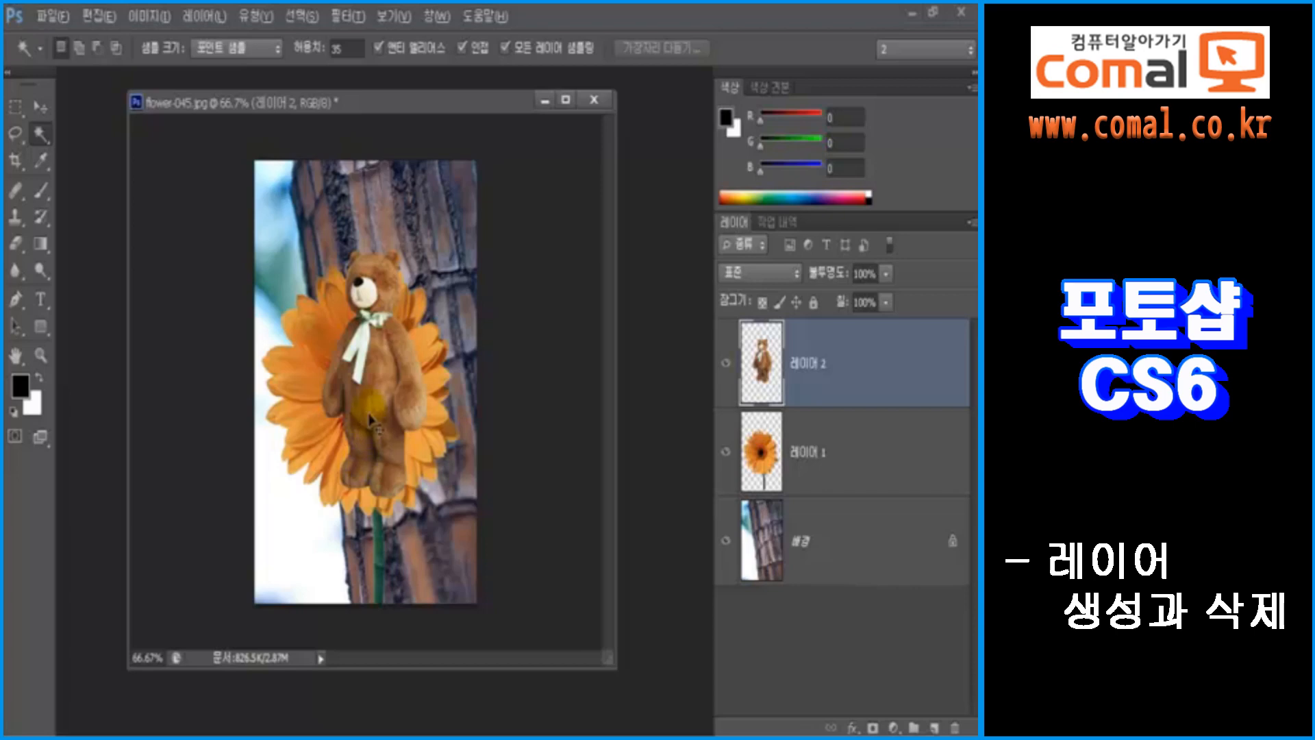
Move the bear to the lower-right corner of the tree trunk photo, beside the flower's stem.
{"action": "left_click_drag", "start_coordinate": [377, 387], "coordinate": [444, 526]}
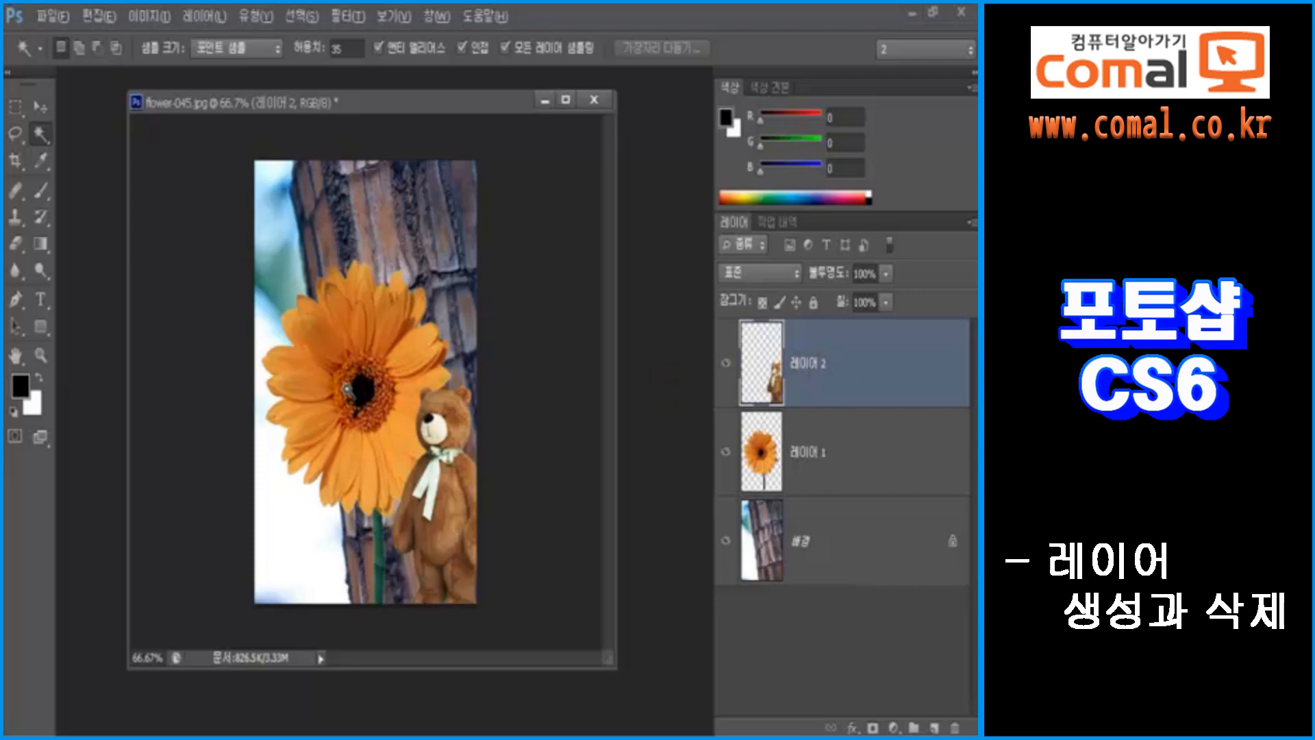
{"action": "mouse_move", "coordinate": [358, 416]}
{"action": "left_mouse_down"}
{"action": "mouse_move", "coordinate": [340, 354]}
{"action": "mouse_move", "coordinate": [313, 332]}
{"action": "mouse_move", "coordinate": [327, 382]}
{"action": "mouse_move", "coordinate": [377, 411]}
{"action": "left_mouse_up"}
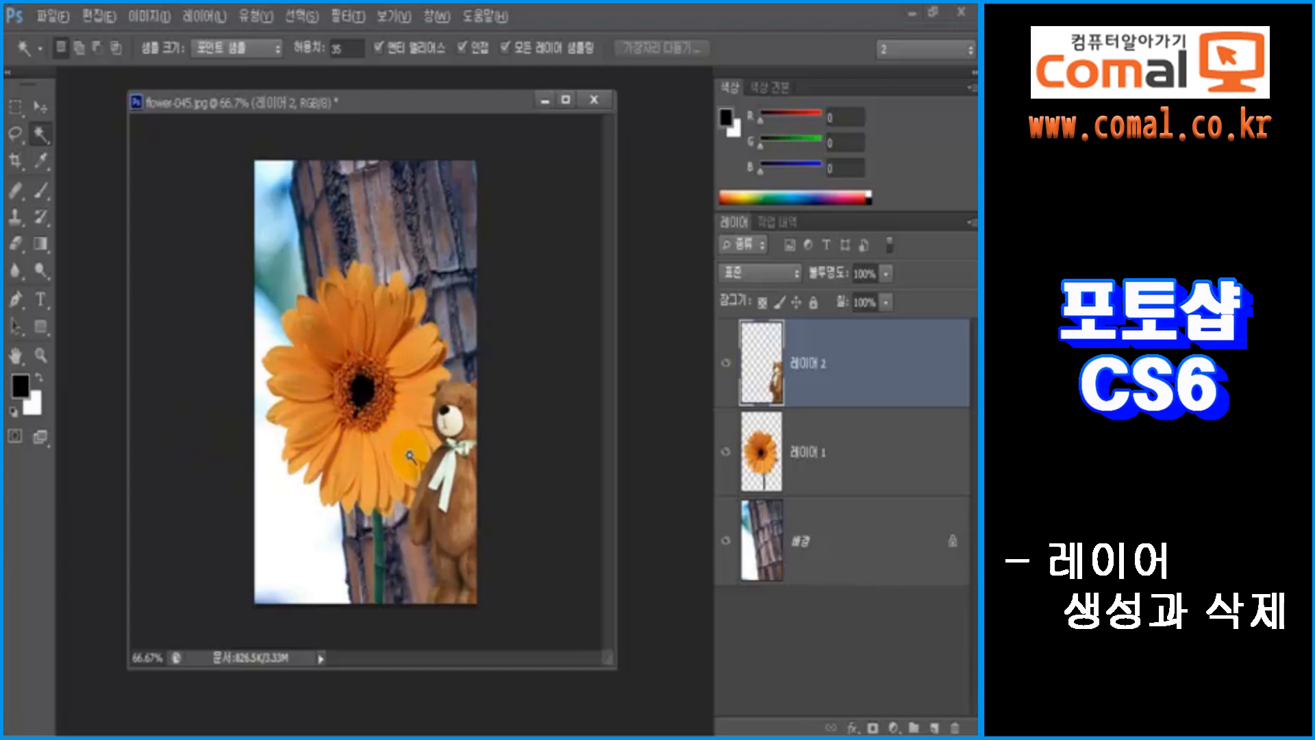
Try to move the tree trunk image's locked 배경 layer with the Move tool.
{"action": "left_click", "coordinate": [802, 457]}
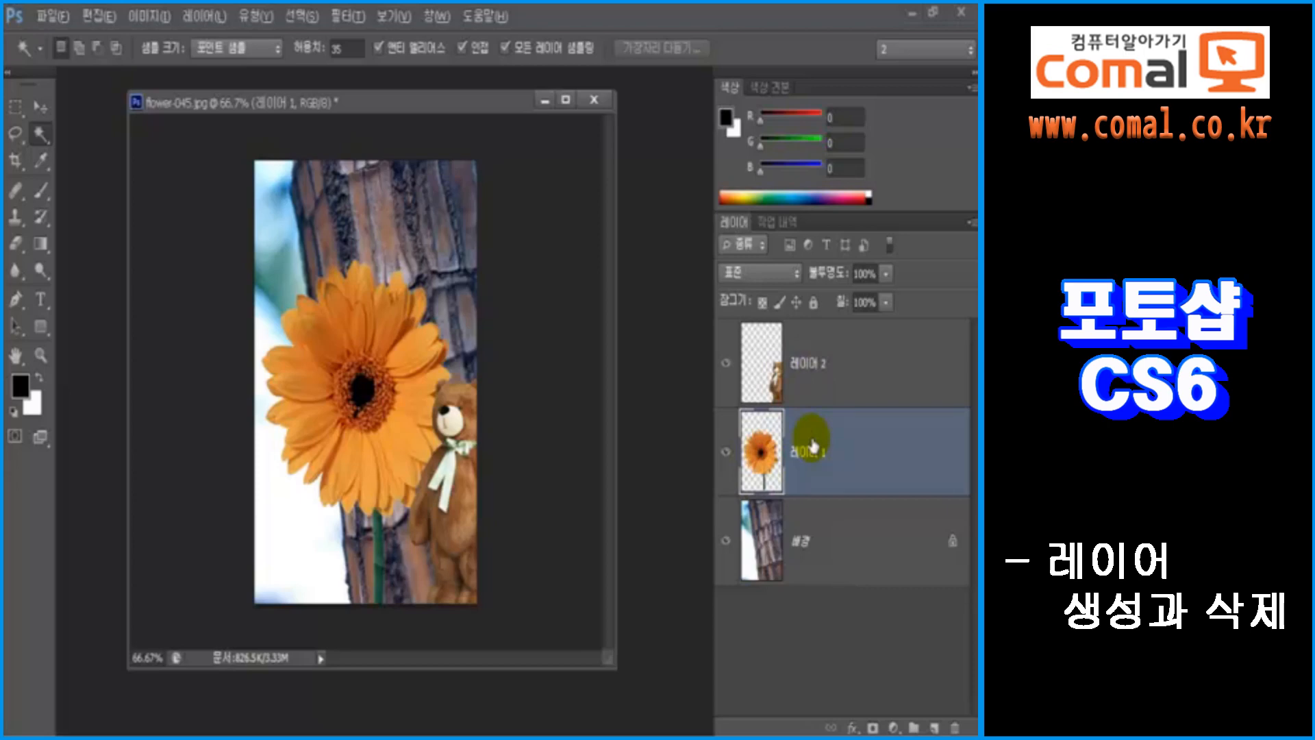
{"action": "left_click", "coordinate": [812, 537]}
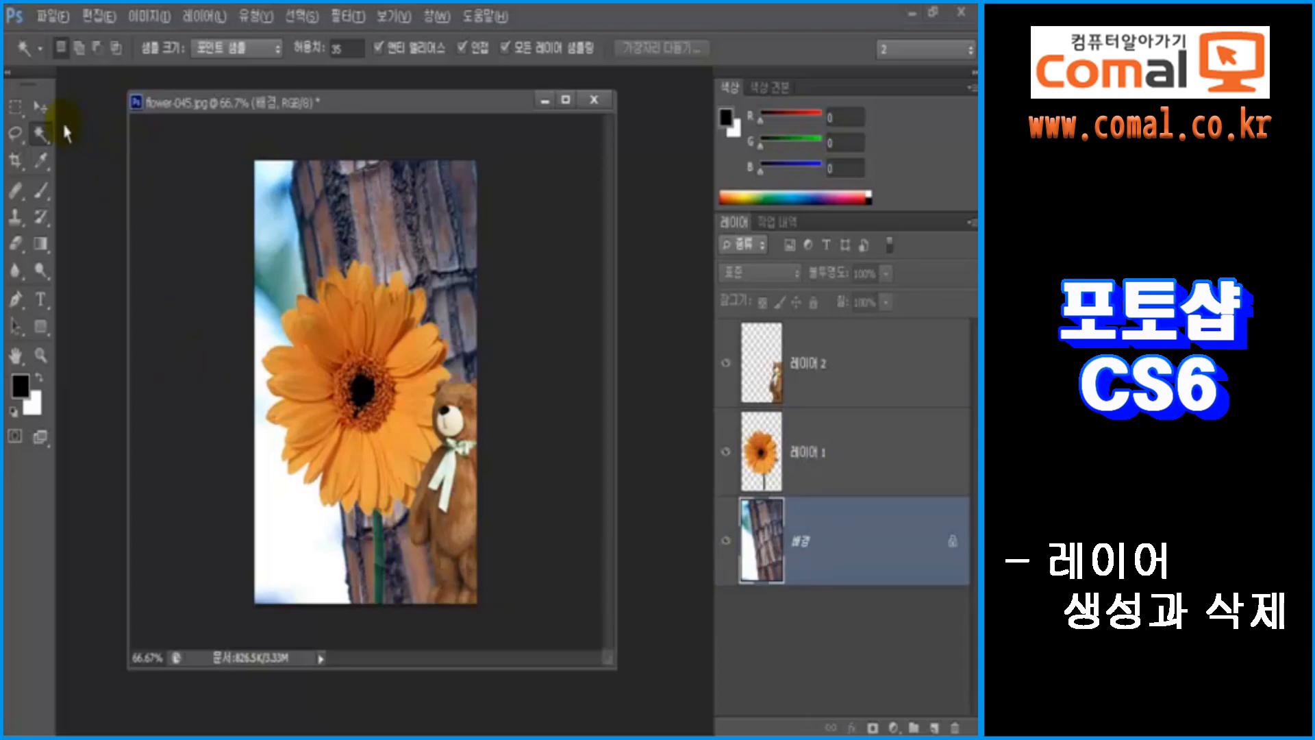
{"action": "left_click", "coordinate": [41, 108]}
{"action": "left_click_drag", "start_coordinate": [382, 429], "coordinate": [333, 315]}
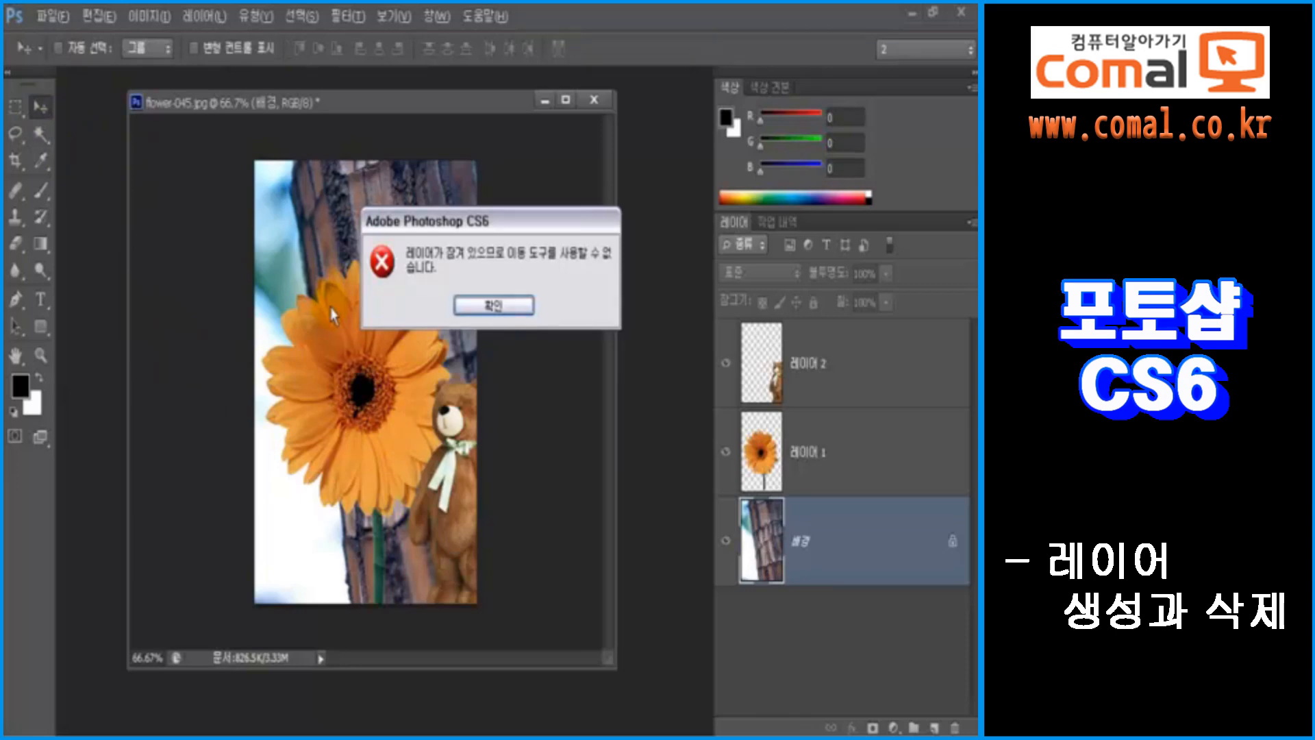
{"action": "left_click", "coordinate": [472, 305]}
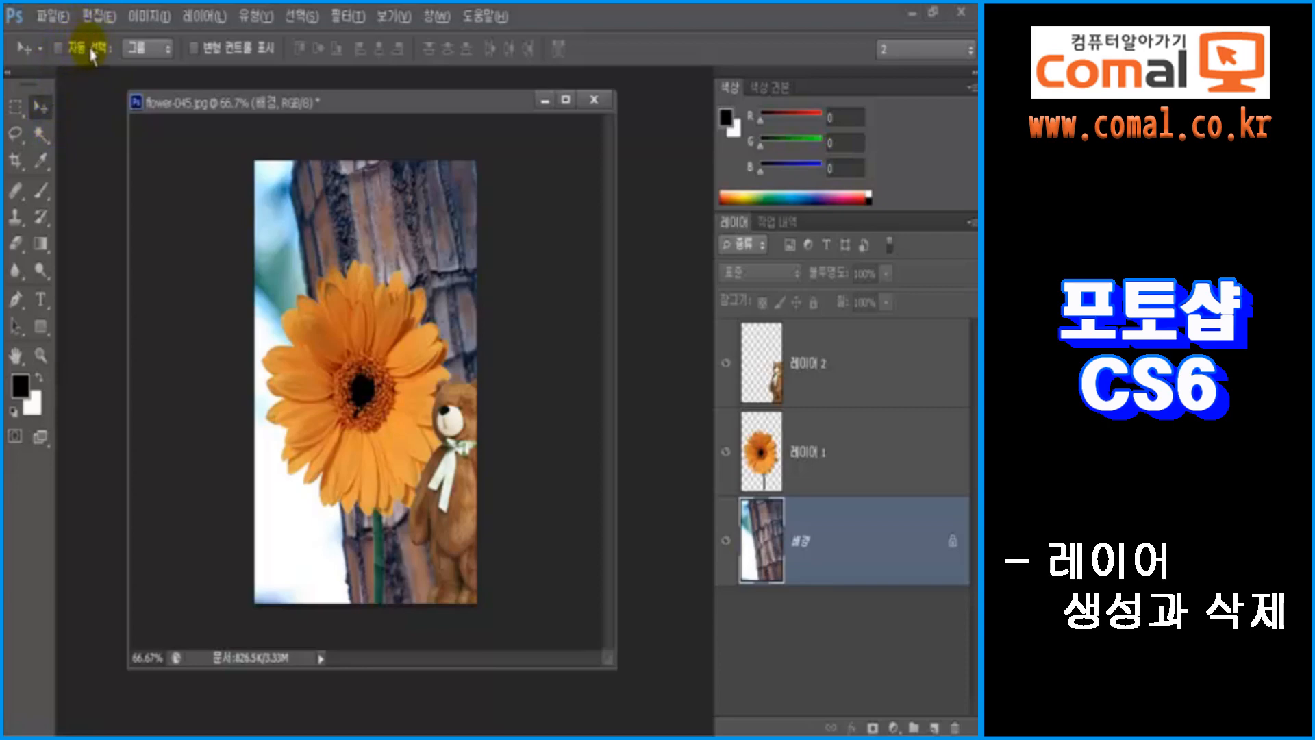
Turn on auto-select for the Move tool and set it to pick individual layers (레이어) instead of groups.
{"action": "left_click", "coordinate": [60, 49]}
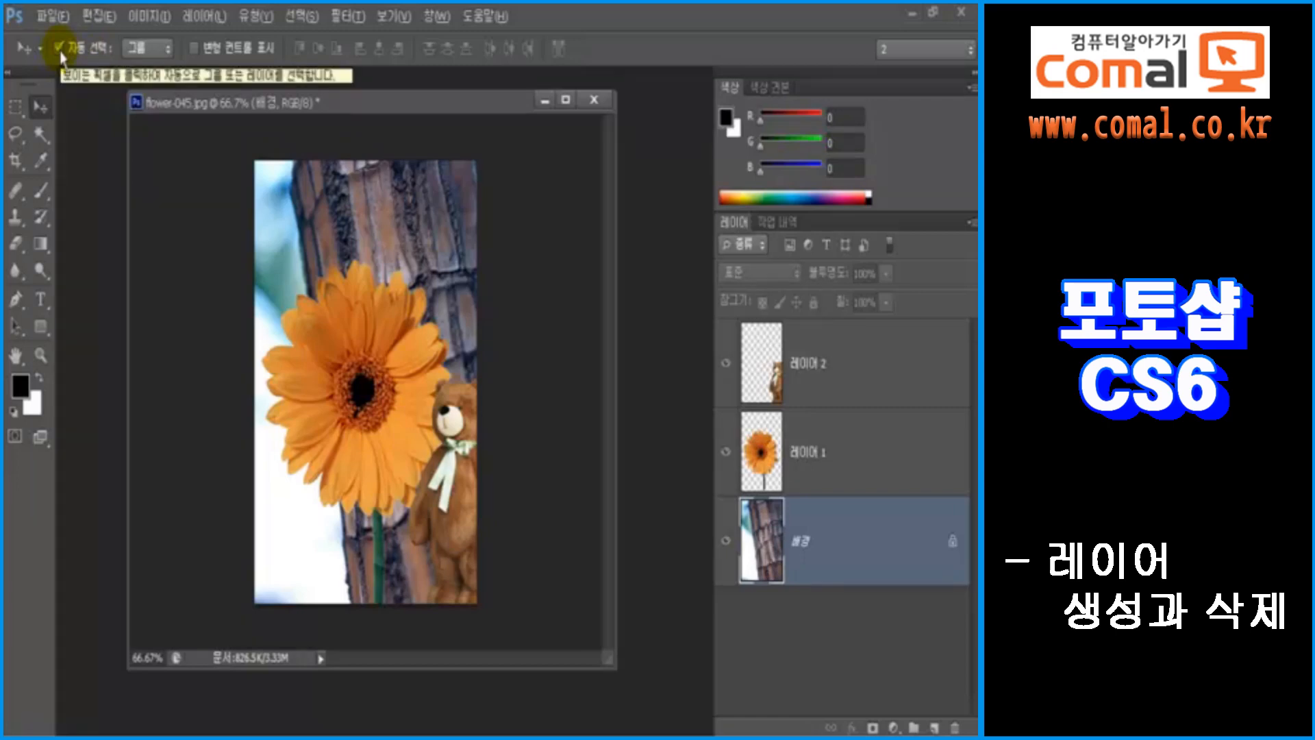
{"action": "left_click", "coordinate": [156, 49]}
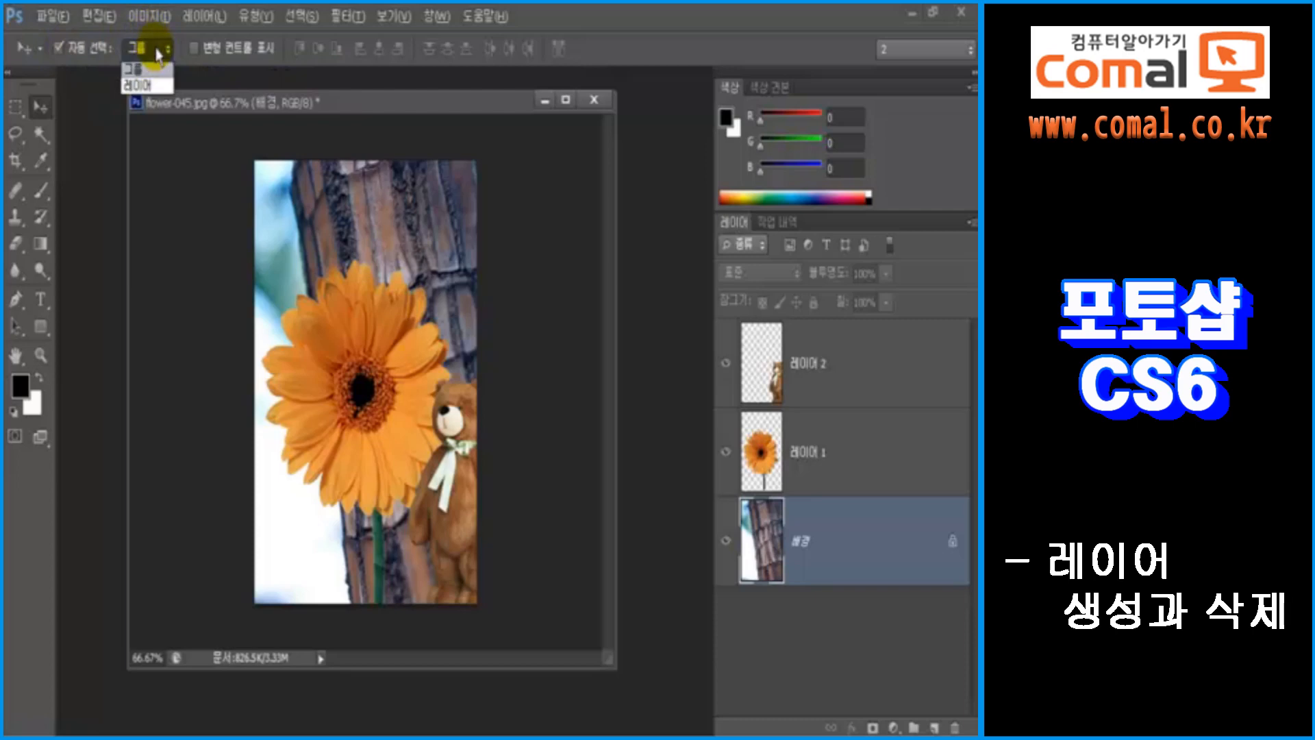
{"action": "left_click", "coordinate": [147, 84]}
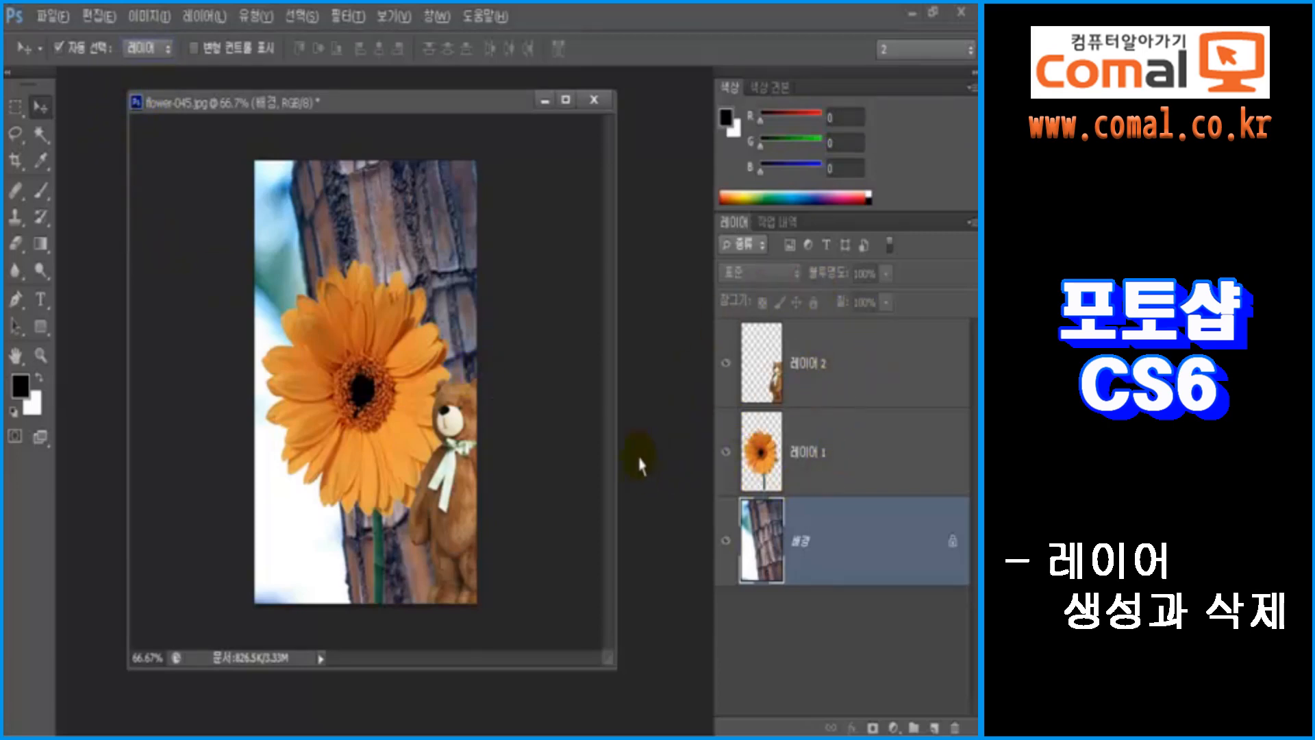
Reposition the flower and the bear directly on the canvas so the bear's arm overlaps the flower's lower petals.
{"action": "left_click", "coordinate": [376, 466]}
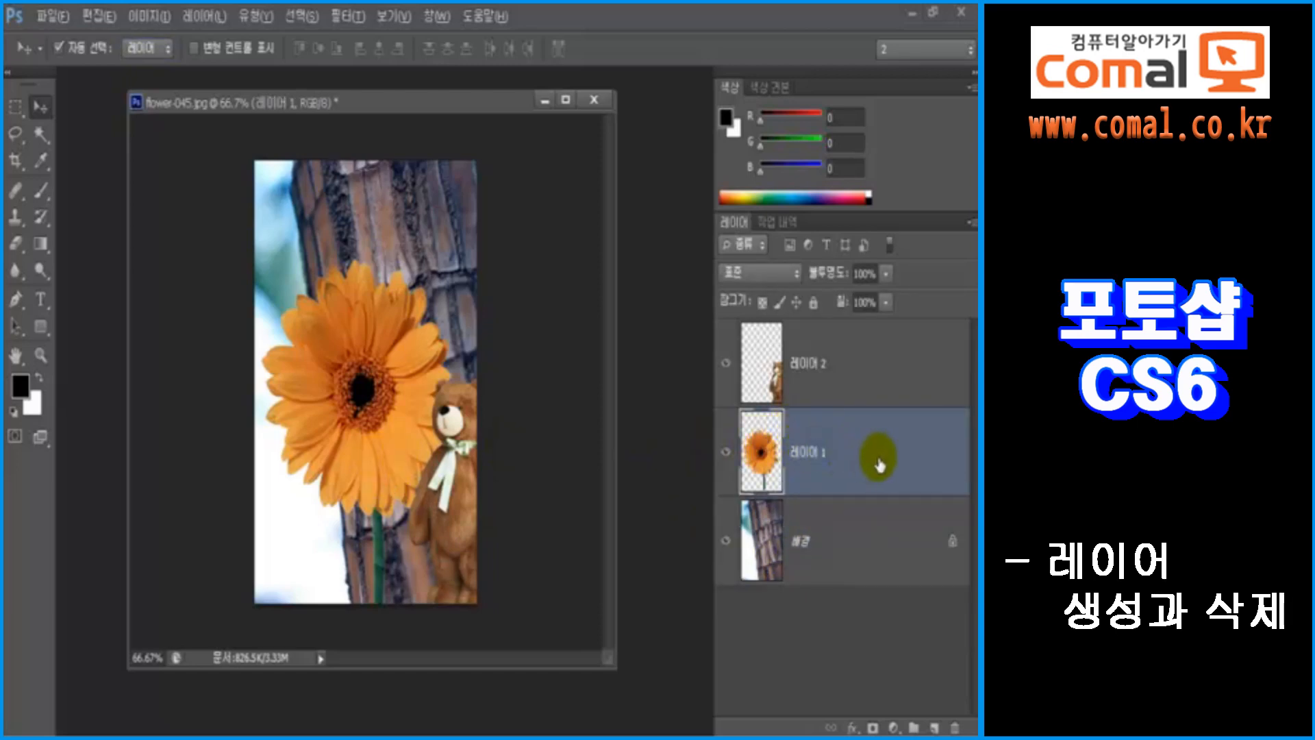
{"action": "left_click_drag", "start_coordinate": [378, 485], "coordinate": [345, 444]}
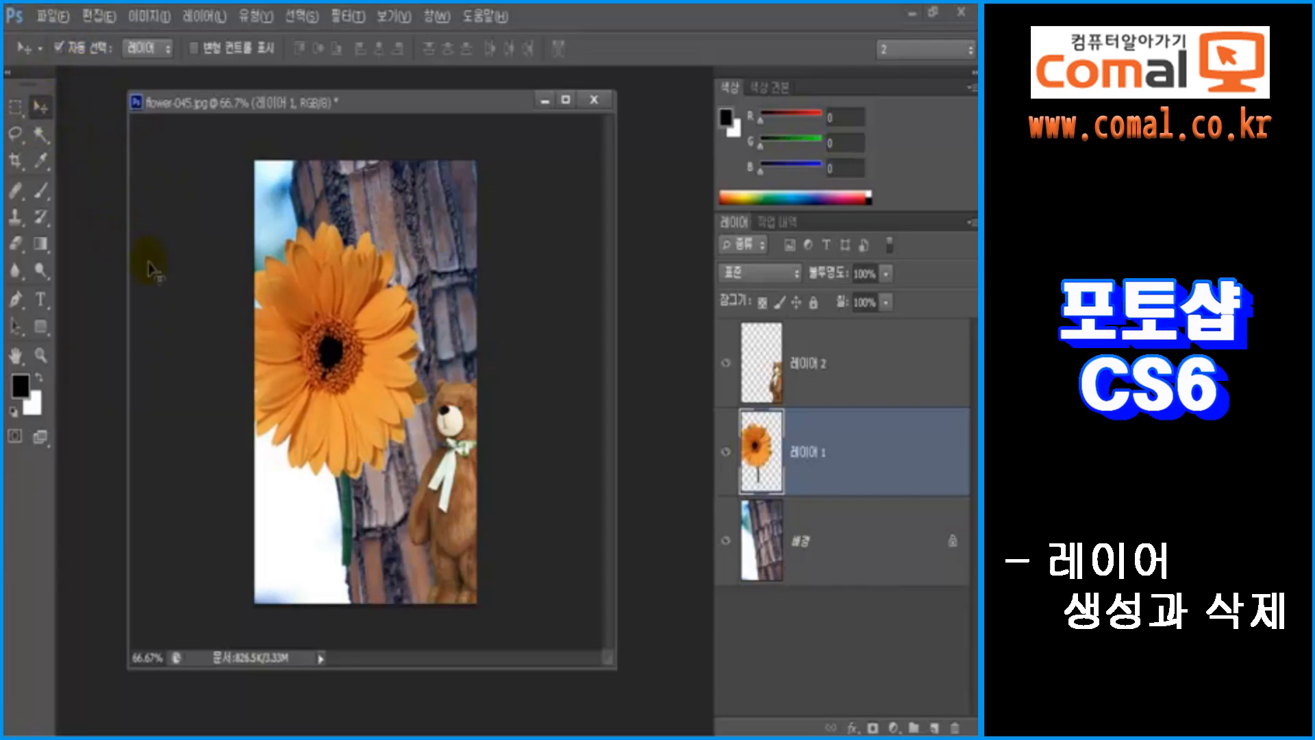
{"action": "left_click", "coordinate": [446, 500]}
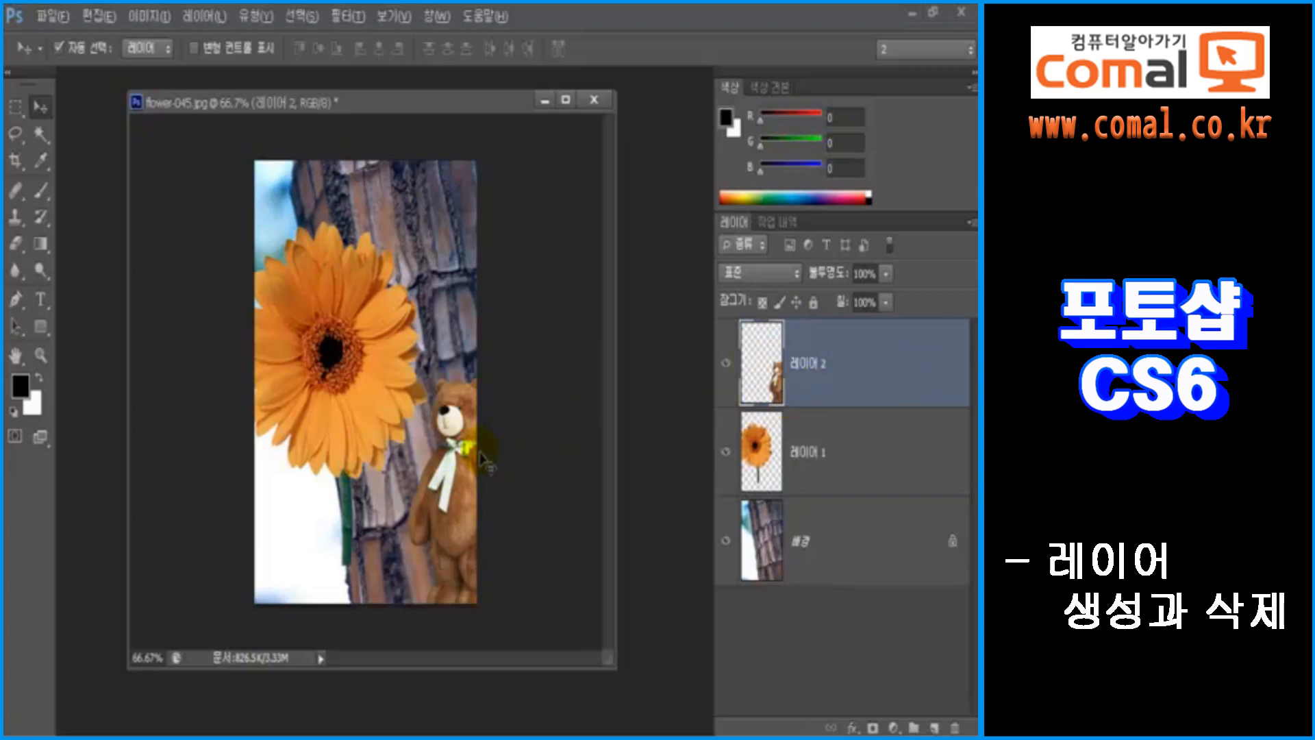
{"action": "left_click_drag", "start_coordinate": [451, 448], "coordinate": [444, 494]}
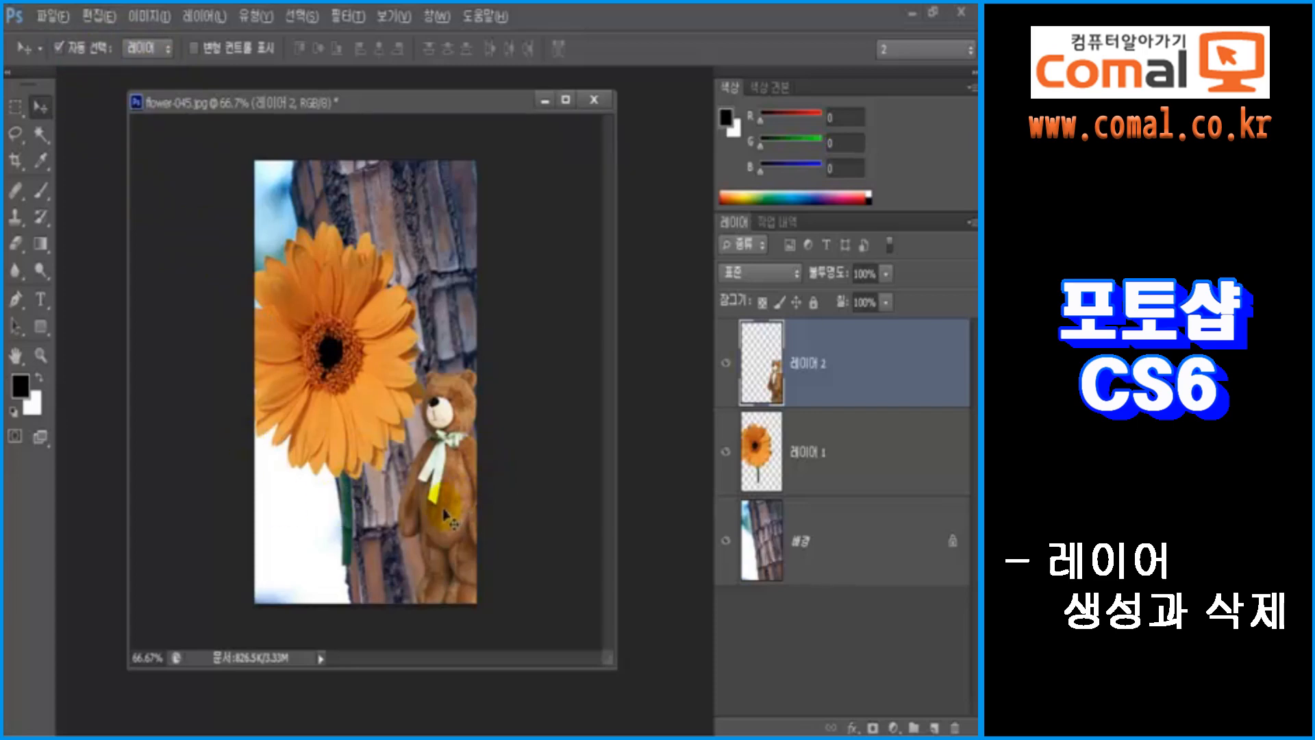
{"action": "left_click_drag", "start_coordinate": [368, 434], "coordinate": [405, 492]}
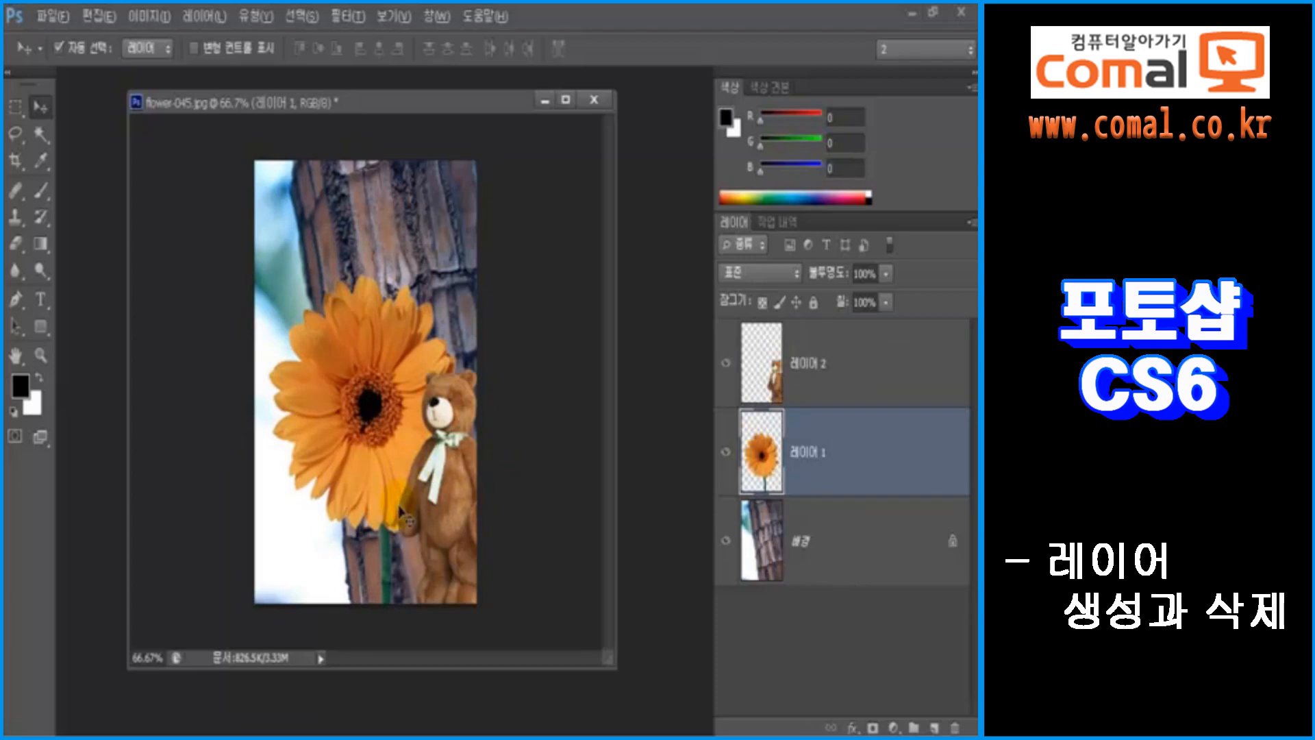
Rename the bear's layer as 곰돌이 and the flower's layer as 꽃.
{"action": "left_click", "coordinate": [401, 510]}
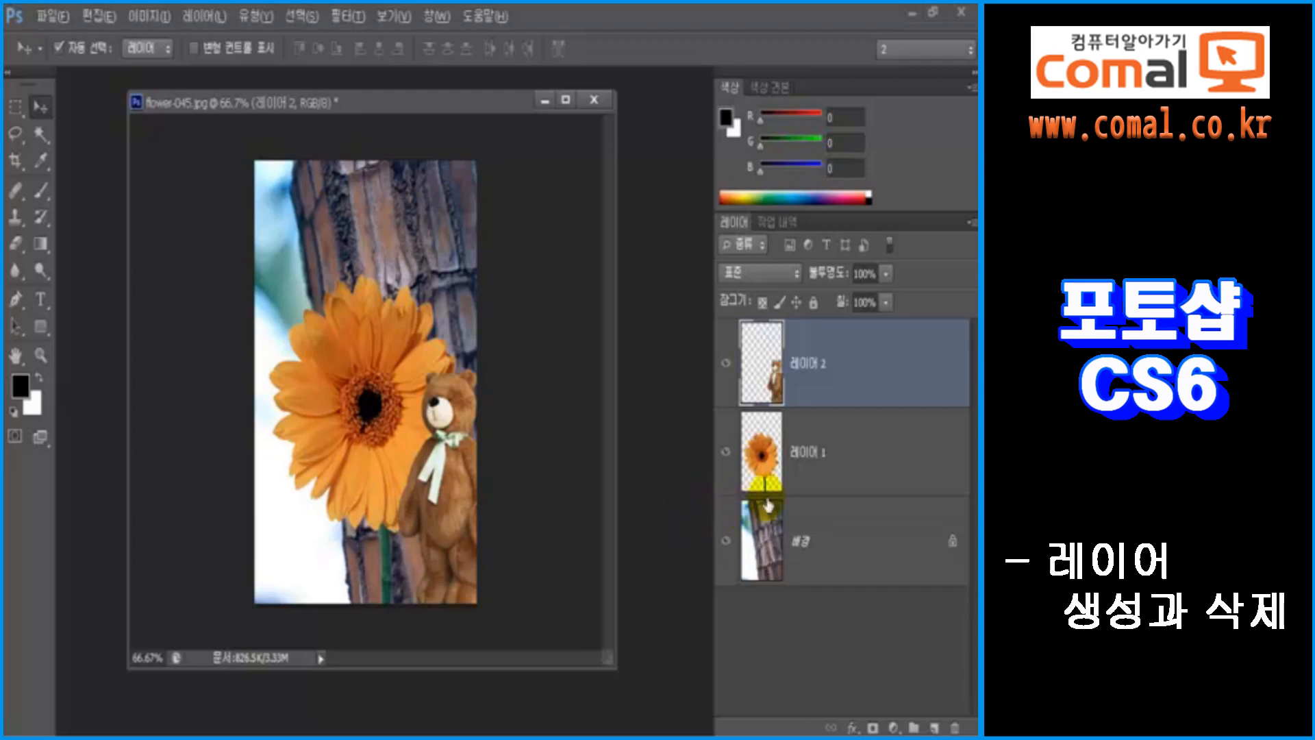
{"action": "double_click", "coordinate": [815, 369]}
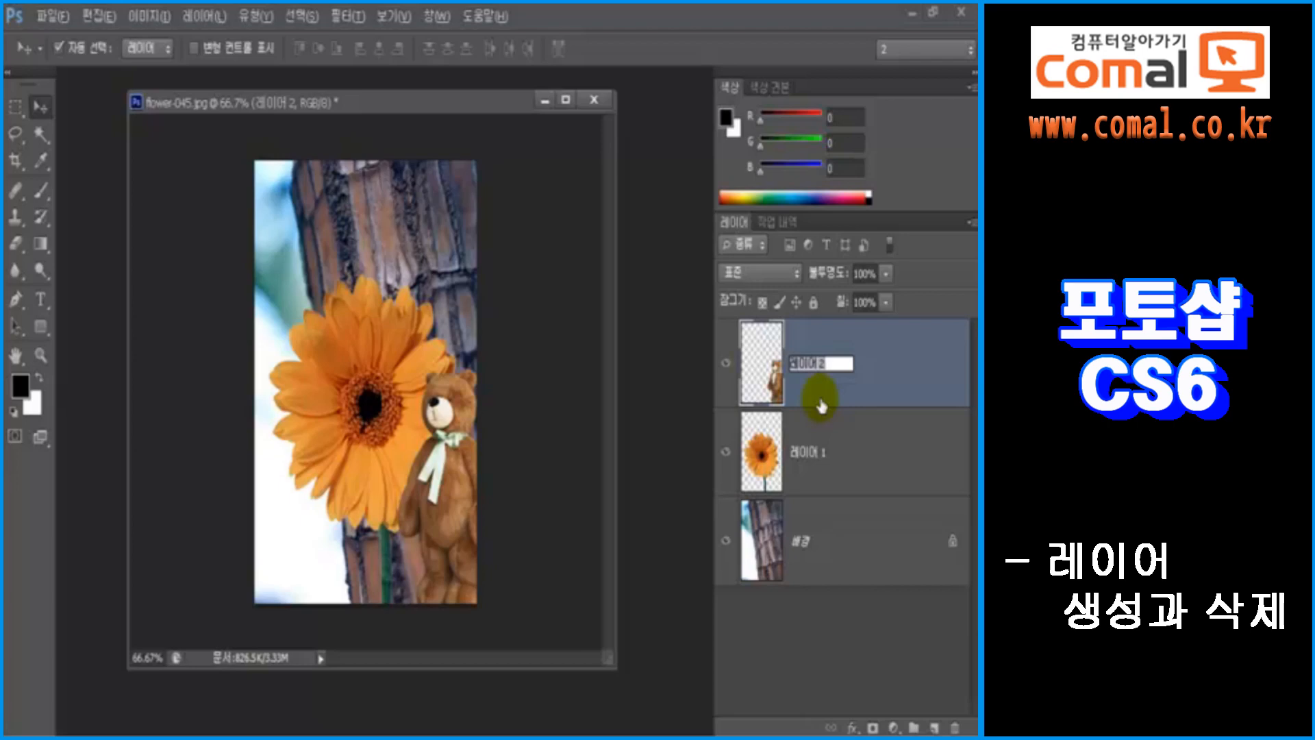
{"action": "type", "text": "ㄱ돌이"}
{"action": "key", "text": "Return"}
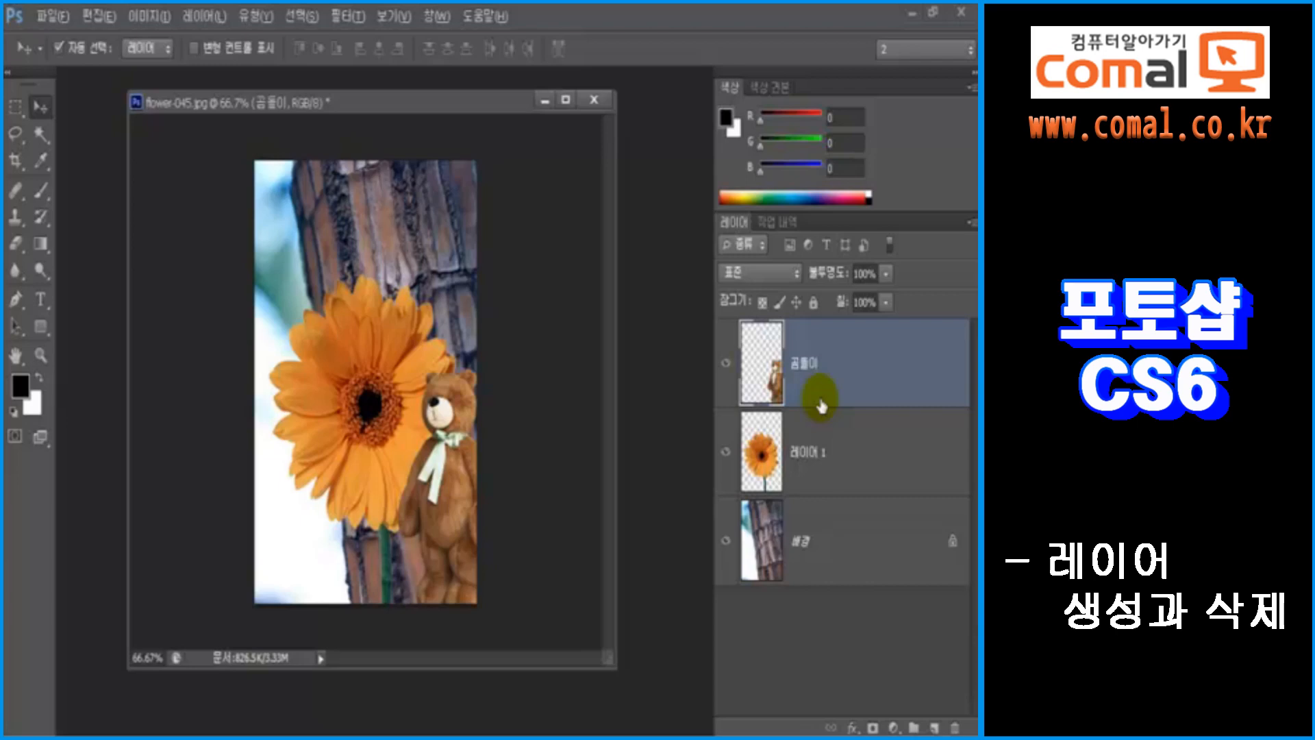
{"action": "double_click", "coordinate": [805, 452]}
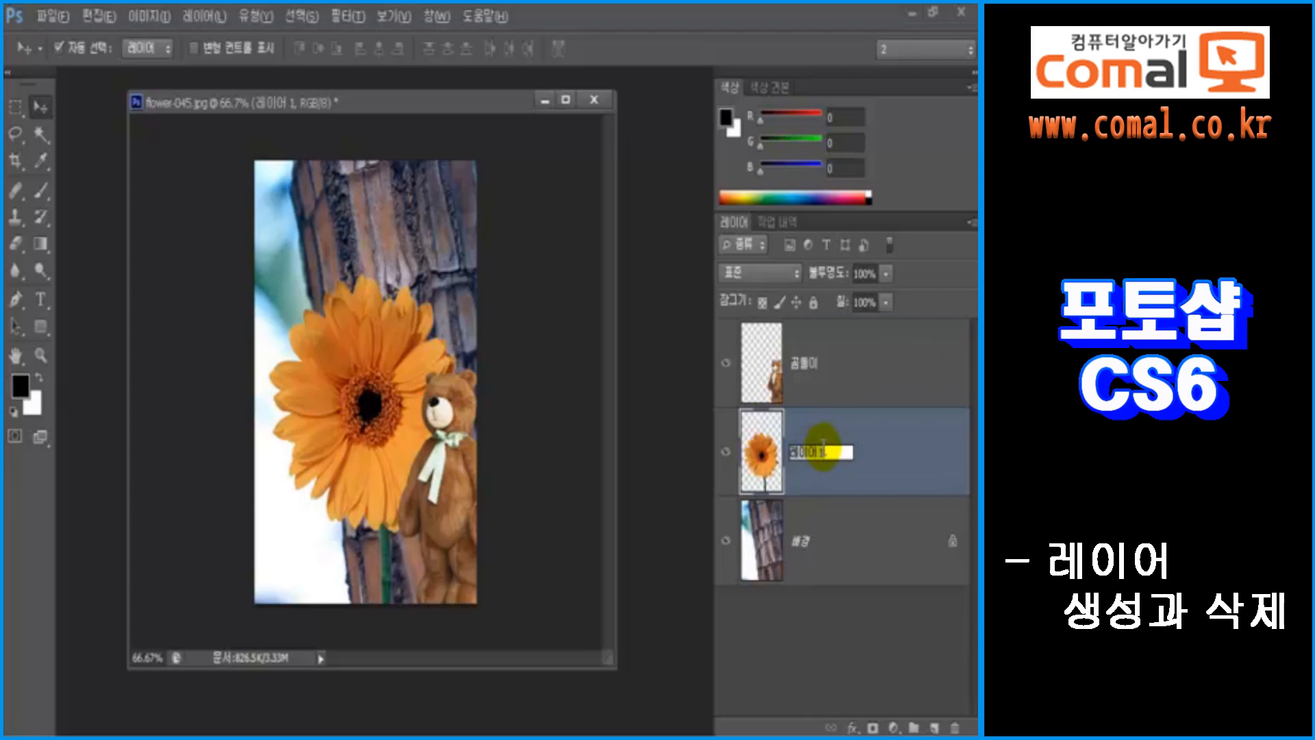
{"action": "type", "text": "꽃"}
{"action": "key", "text": "Return"}
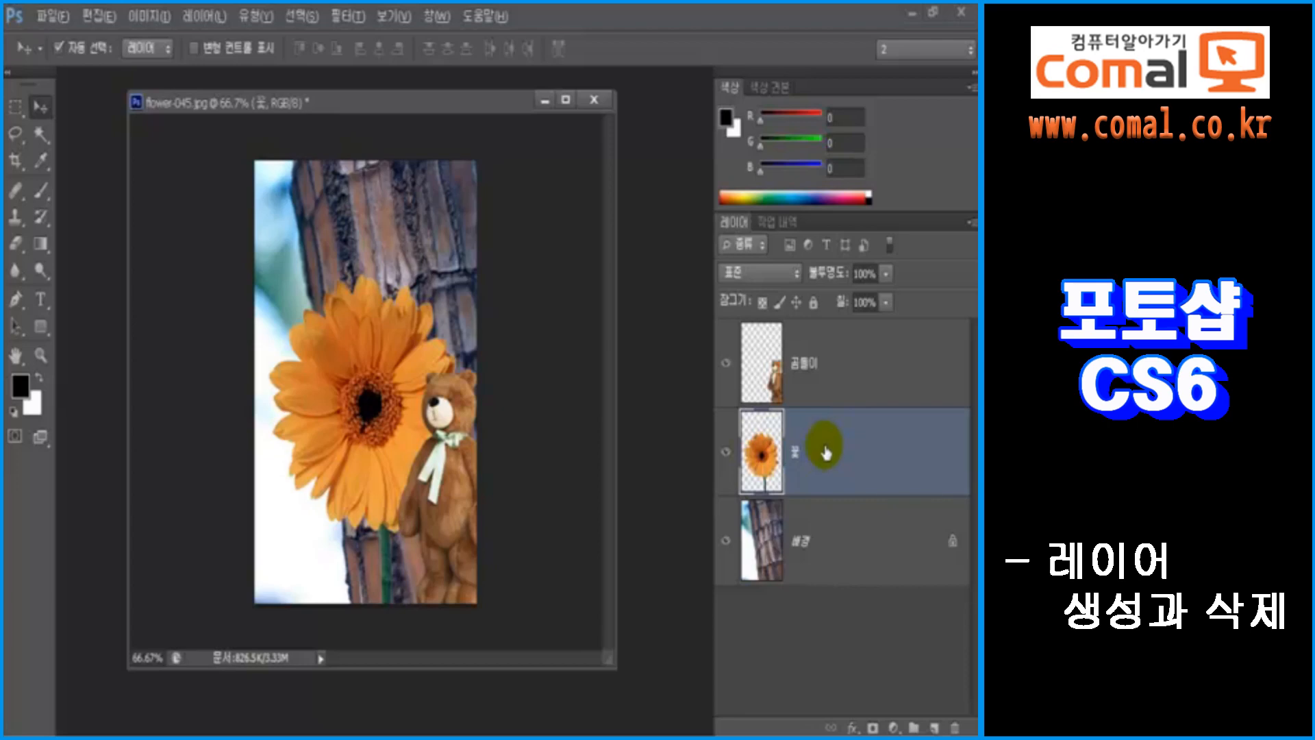
Give the 꽃 layer a red (빨강) color label and the 곰돌이 layer a blue (파랑) one.
{"action": "right_click", "coordinate": [826, 451]}
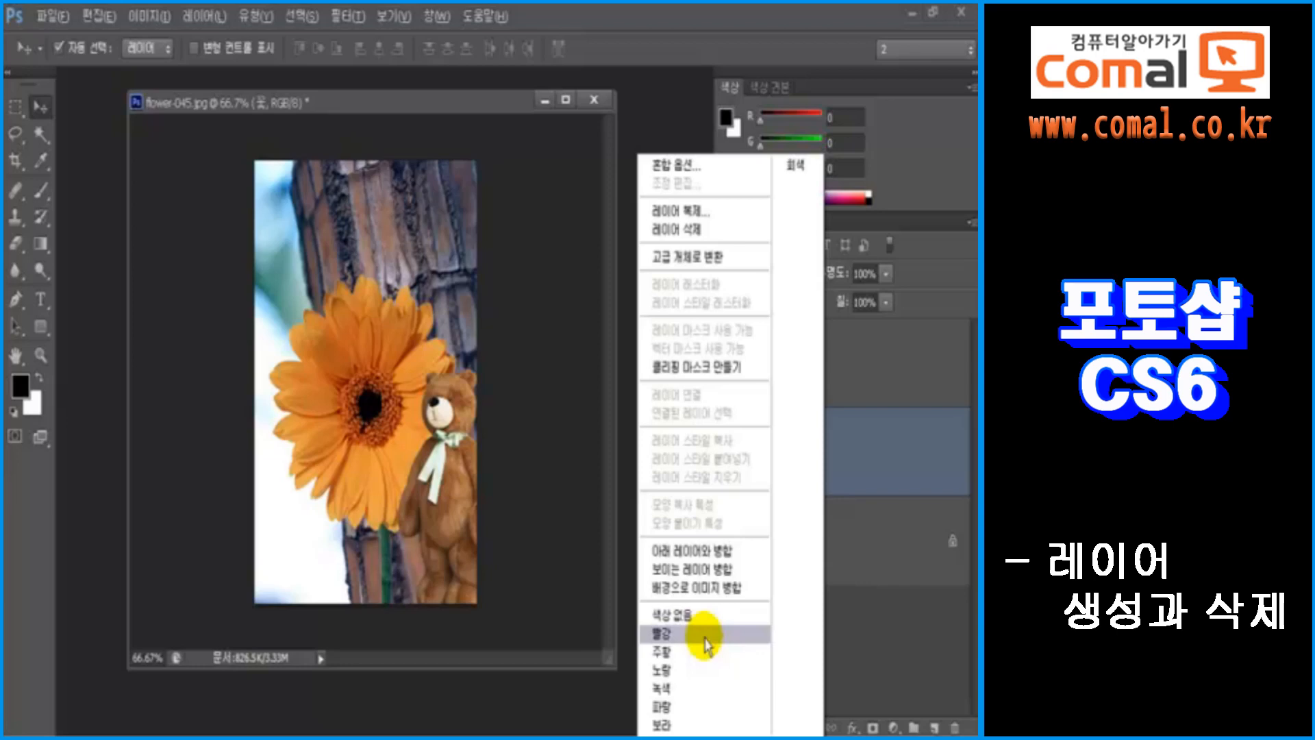
{"action": "left_click", "coordinate": [705, 640]}
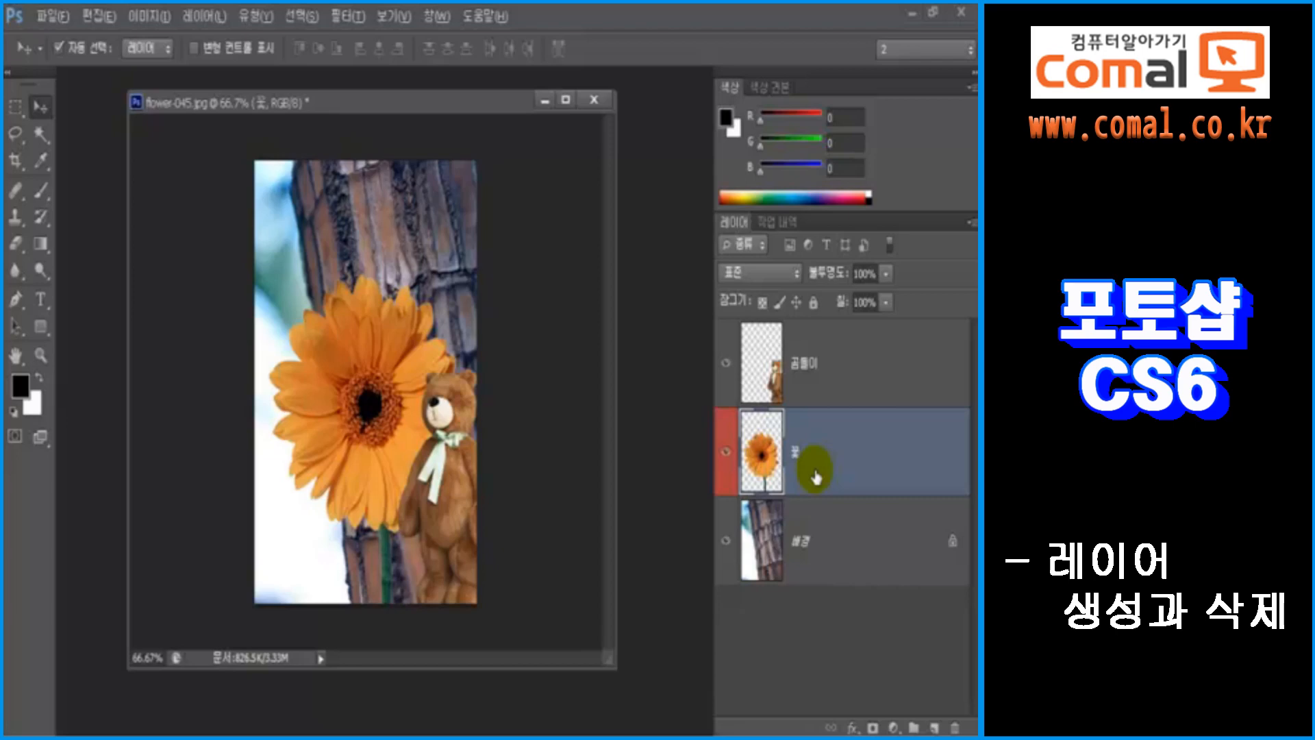
{"action": "left_click", "coordinate": [842, 388]}
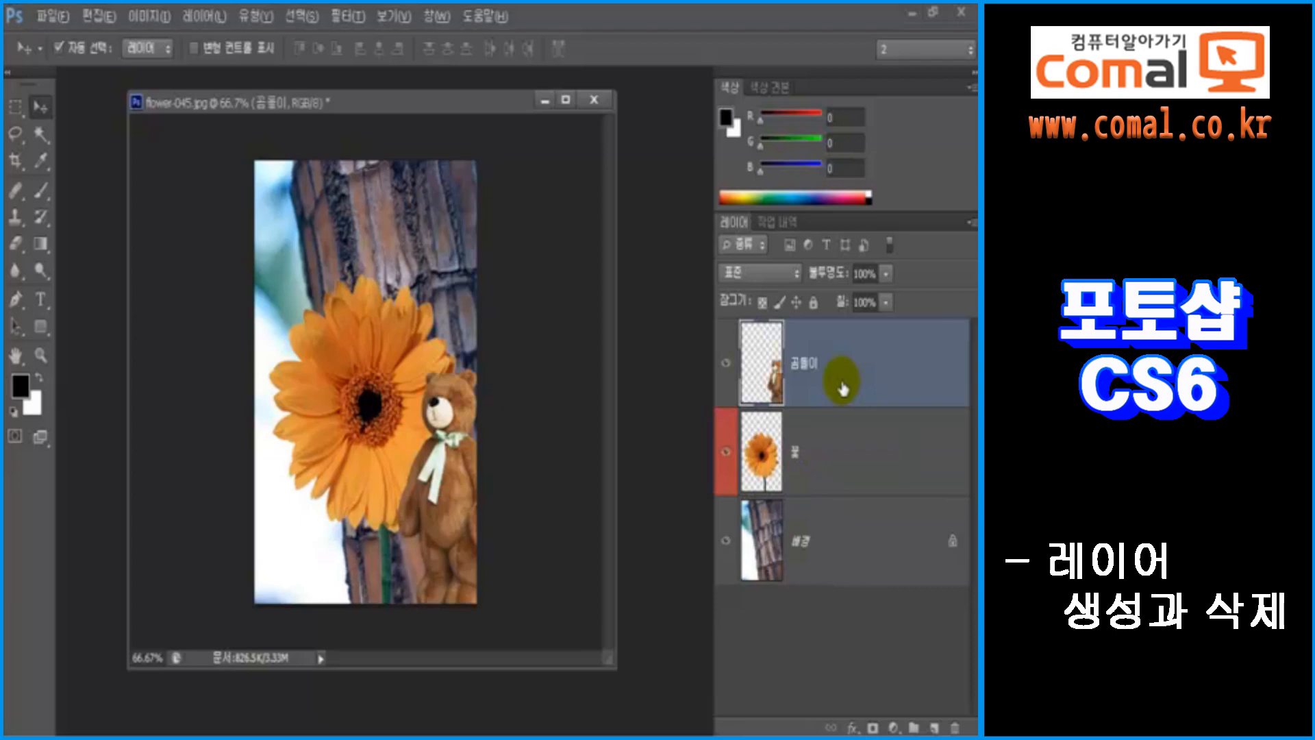
{"action": "right_click", "coordinate": [842, 388]}
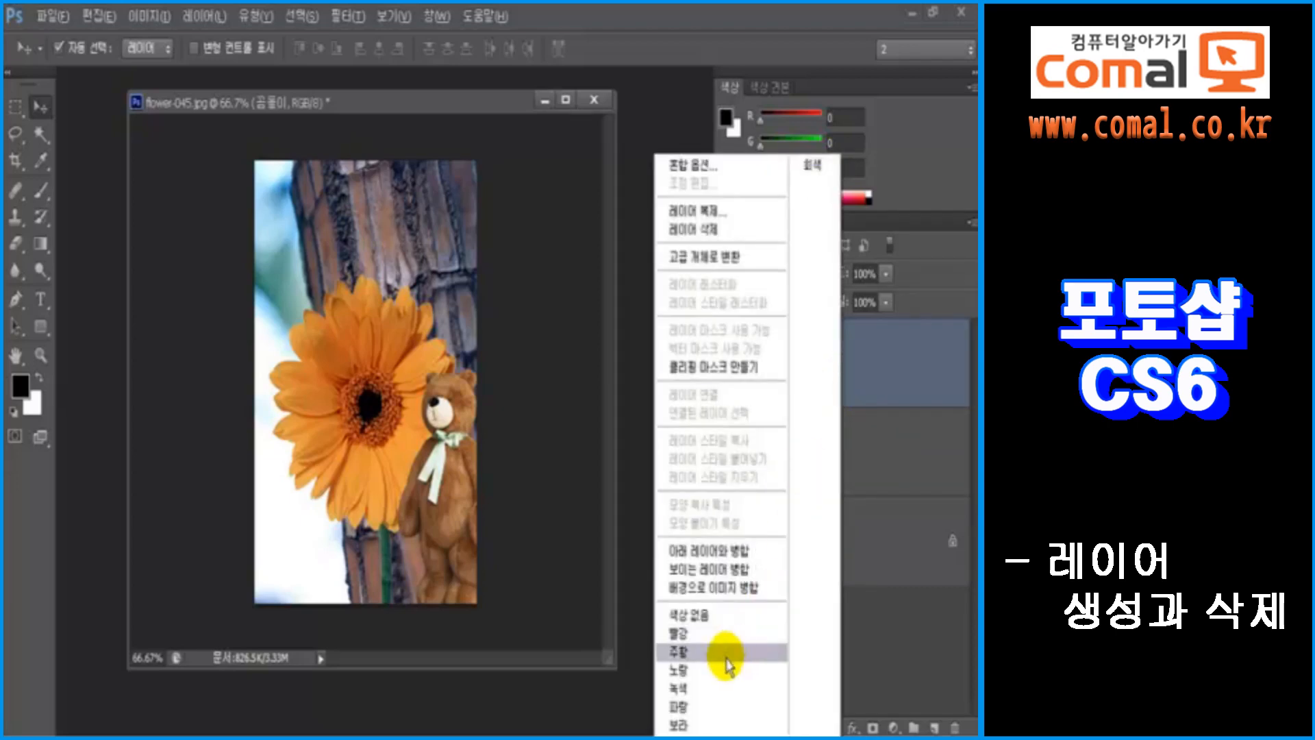
{"action": "left_click", "coordinate": [717, 707]}
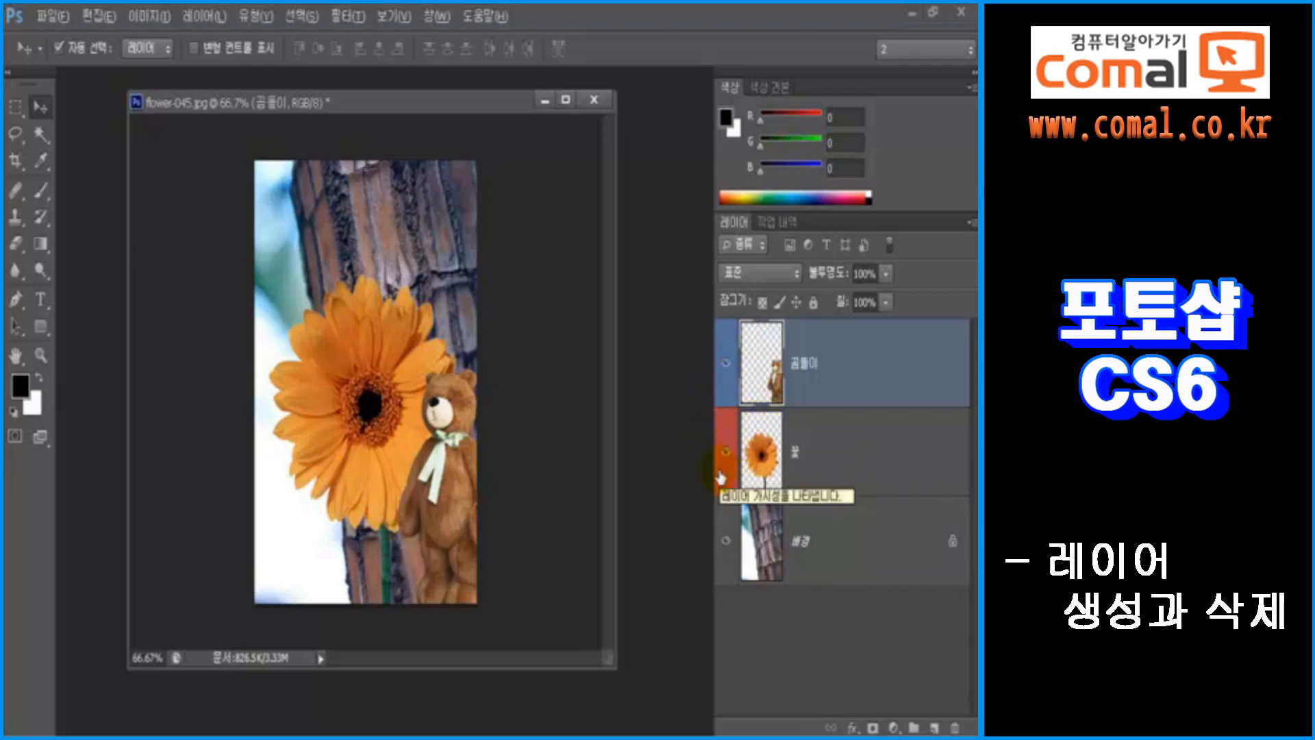
Remove the color labels from the 곰돌이 and 꽃 layers by setting both to 색상 없음.
{"action": "right_click", "coordinate": [842, 370]}
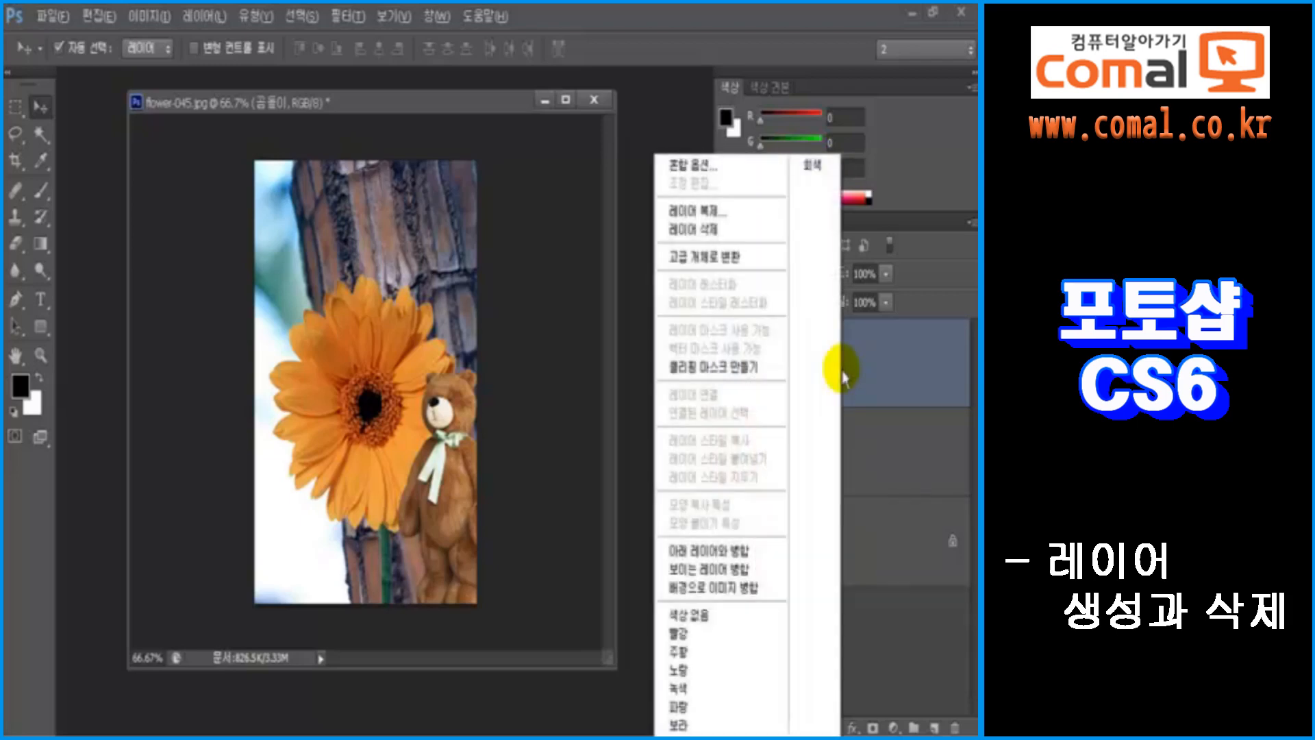
{"action": "left_click", "coordinate": [743, 616]}
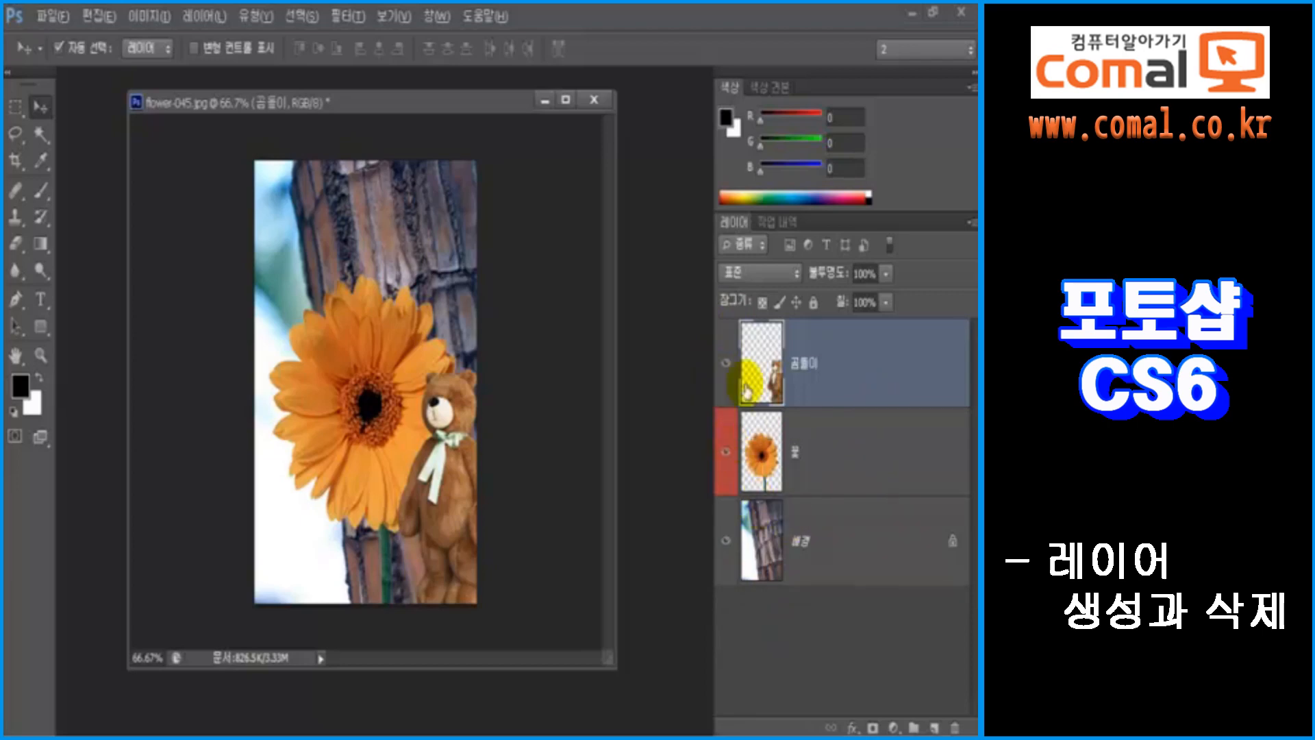
{"action": "right_click", "coordinate": [842, 465]}
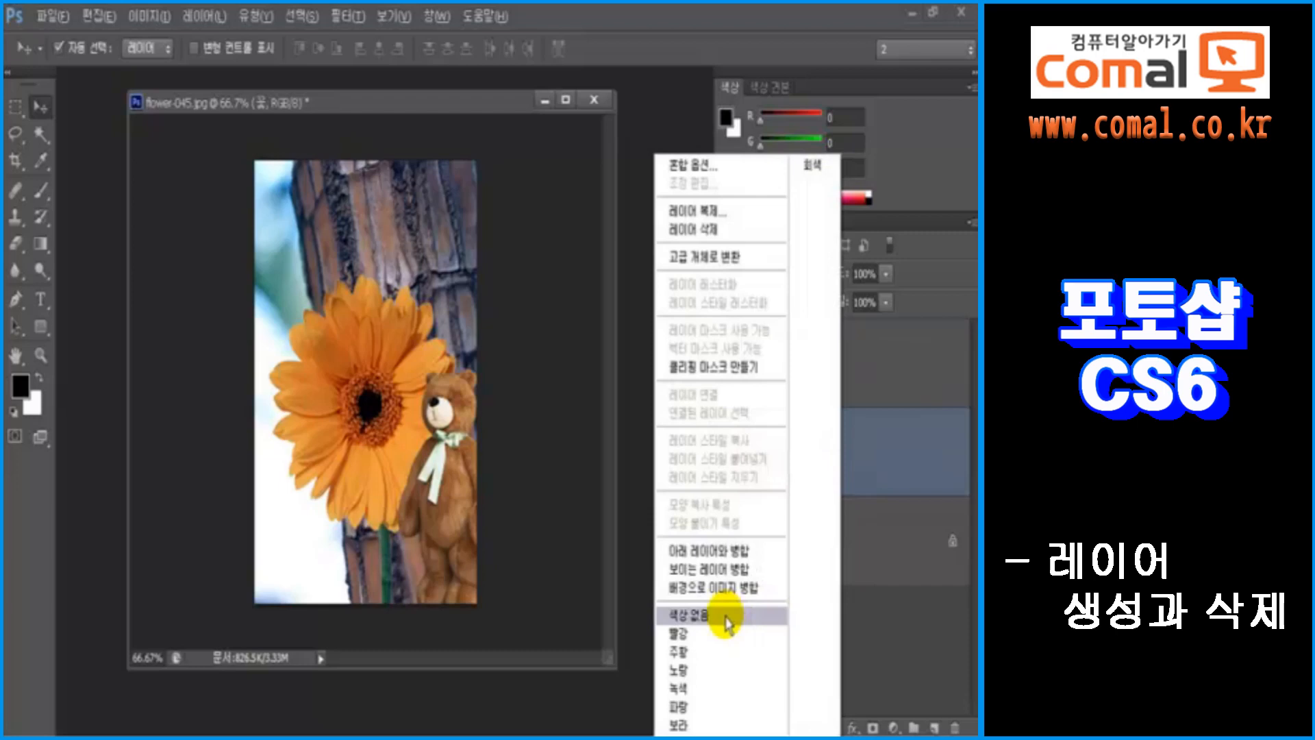
{"action": "left_click", "coordinate": [724, 616]}
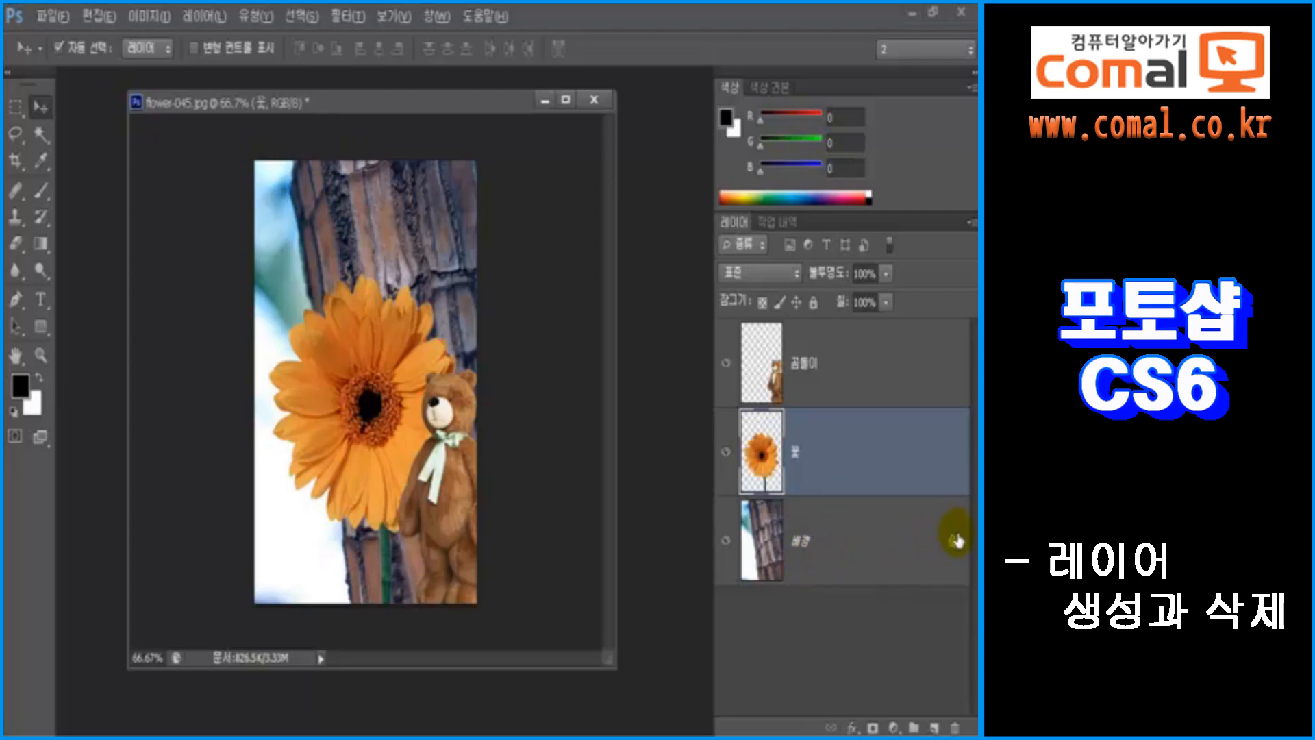
Convert the locked 배경 layer into a regular layer, keeping the default name and settings.
{"action": "double_click", "coordinate": [804, 546]}
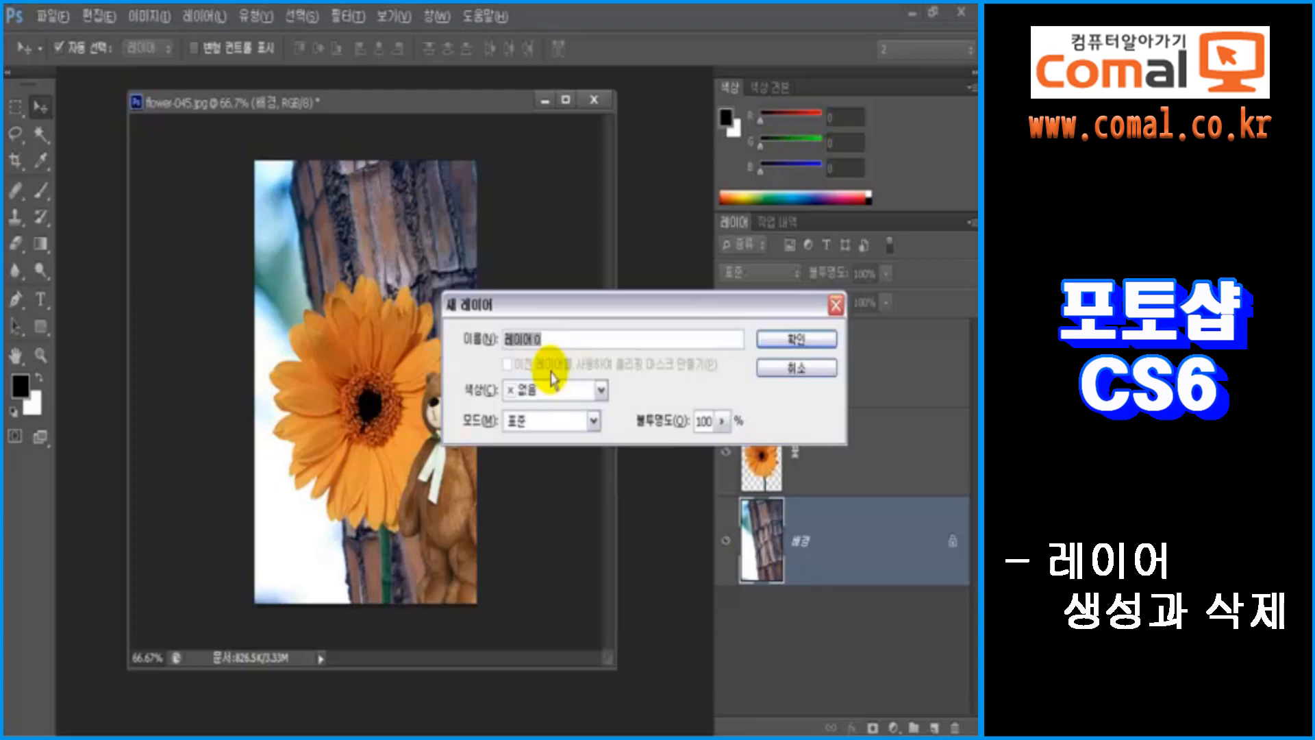
{"action": "left_click", "coordinate": [785, 345]}
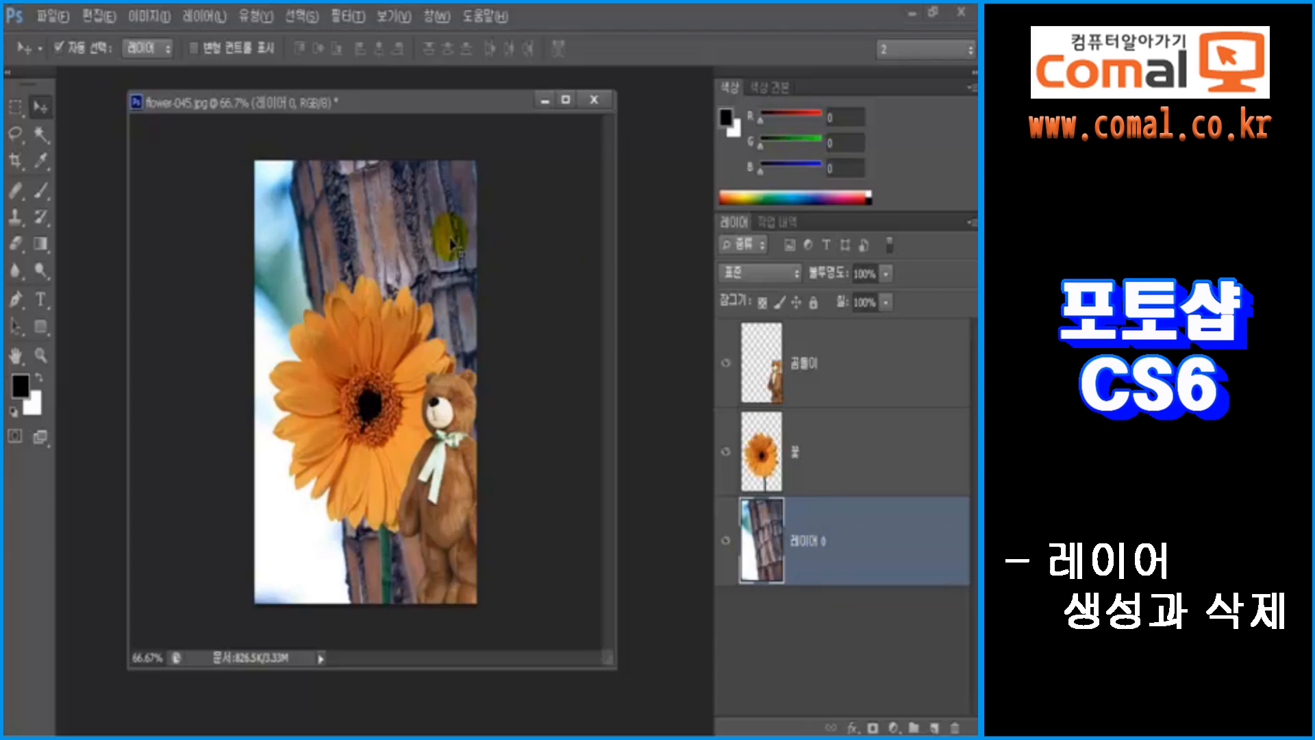
Try moving the unlocked tree trunk layer down and to the left, and return it to cover the whole canvas.
{"action": "left_click_drag", "start_coordinate": [445, 226], "coordinate": [437, 303]}
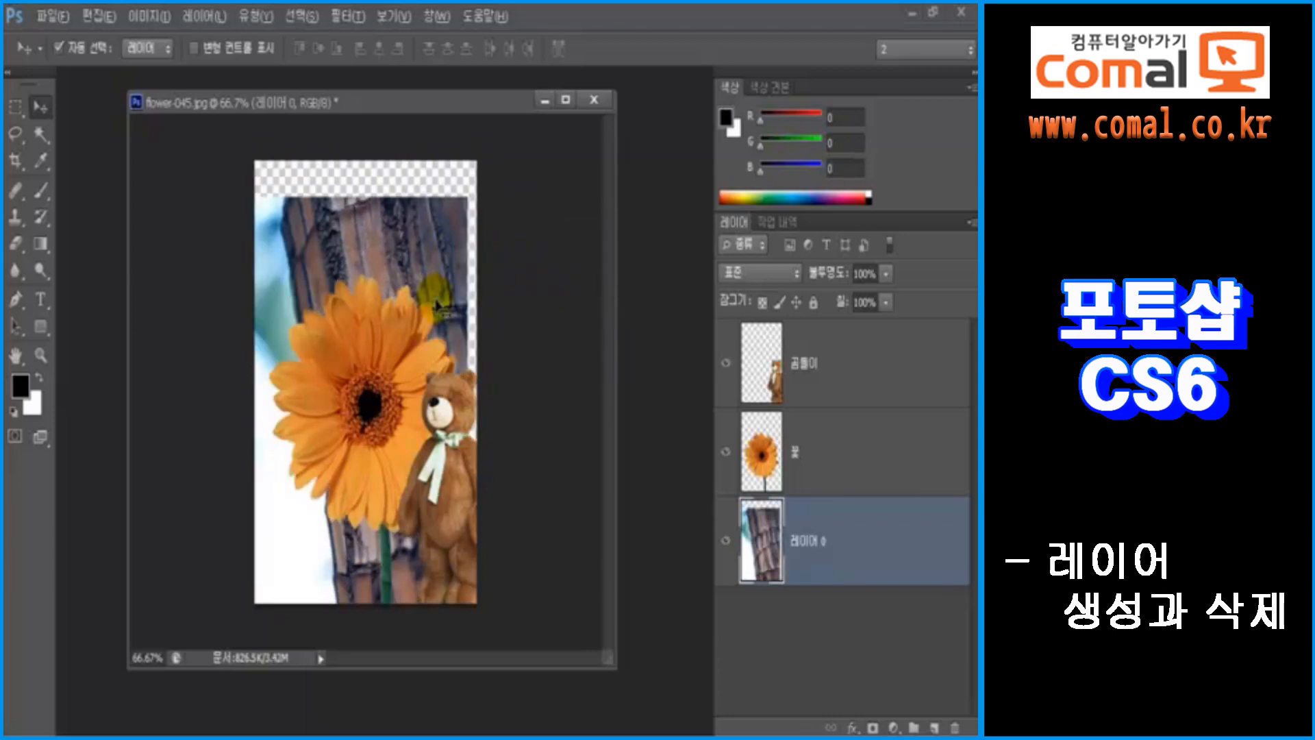
{"action": "left_click_drag", "start_coordinate": [439, 243], "coordinate": [294, 255]}
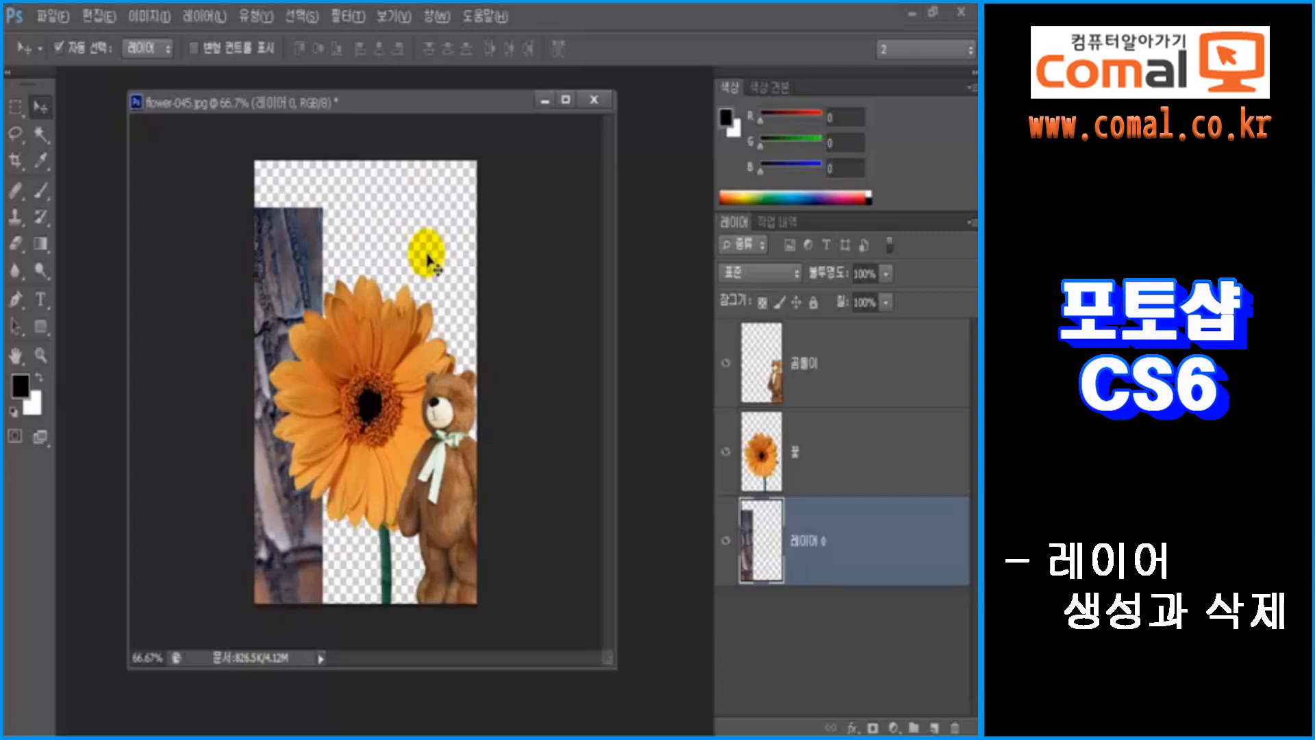
{"action": "left_click_drag", "start_coordinate": [332, 235], "coordinate": [462, 204]}
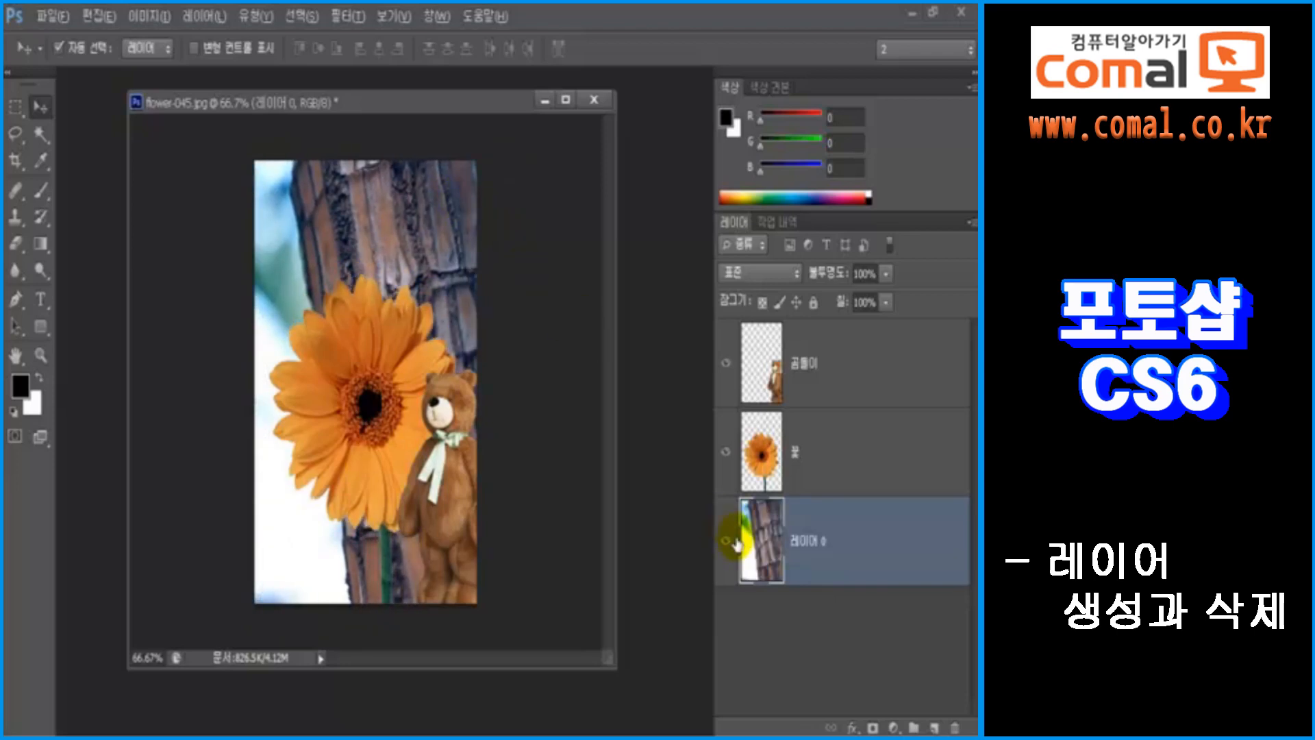
Rename the tree trunk layer as 나무.
{"action": "double_click", "coordinate": [808, 541]}
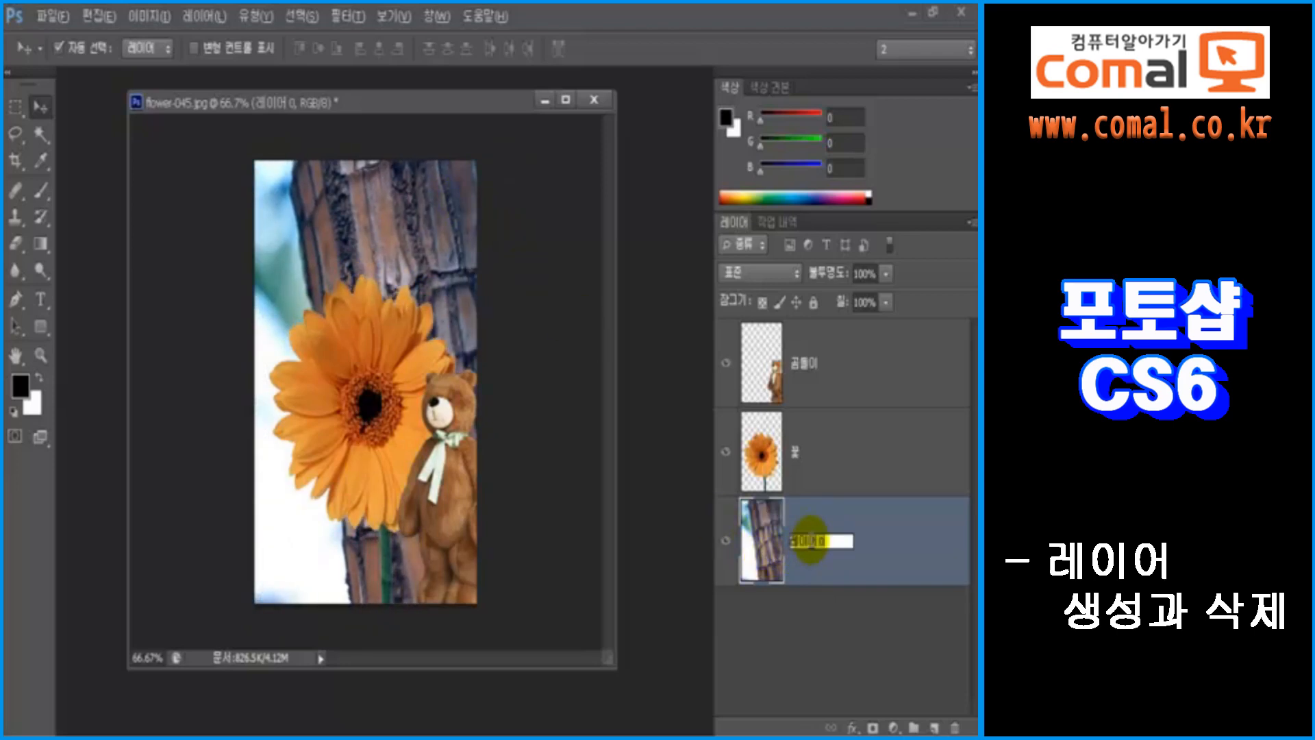
{"action": "type", "text": "나무"}
{"action": "key", "text": "Return"}
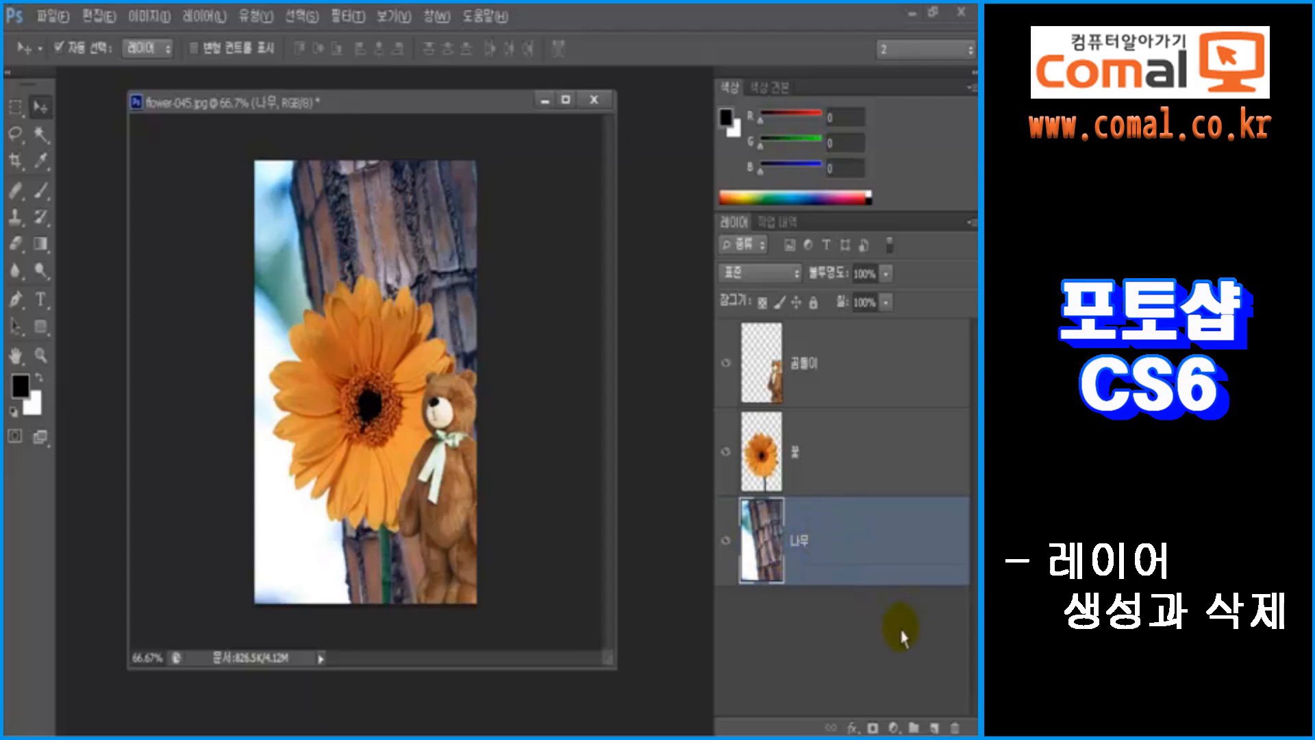
Create a new empty layer above the 나무 layer with a yellow (노랑) color label, keeping the default name.
{"action": "left_click", "coordinate": [971, 222]}
{"action": "left_click", "coordinate": [921, 226]}
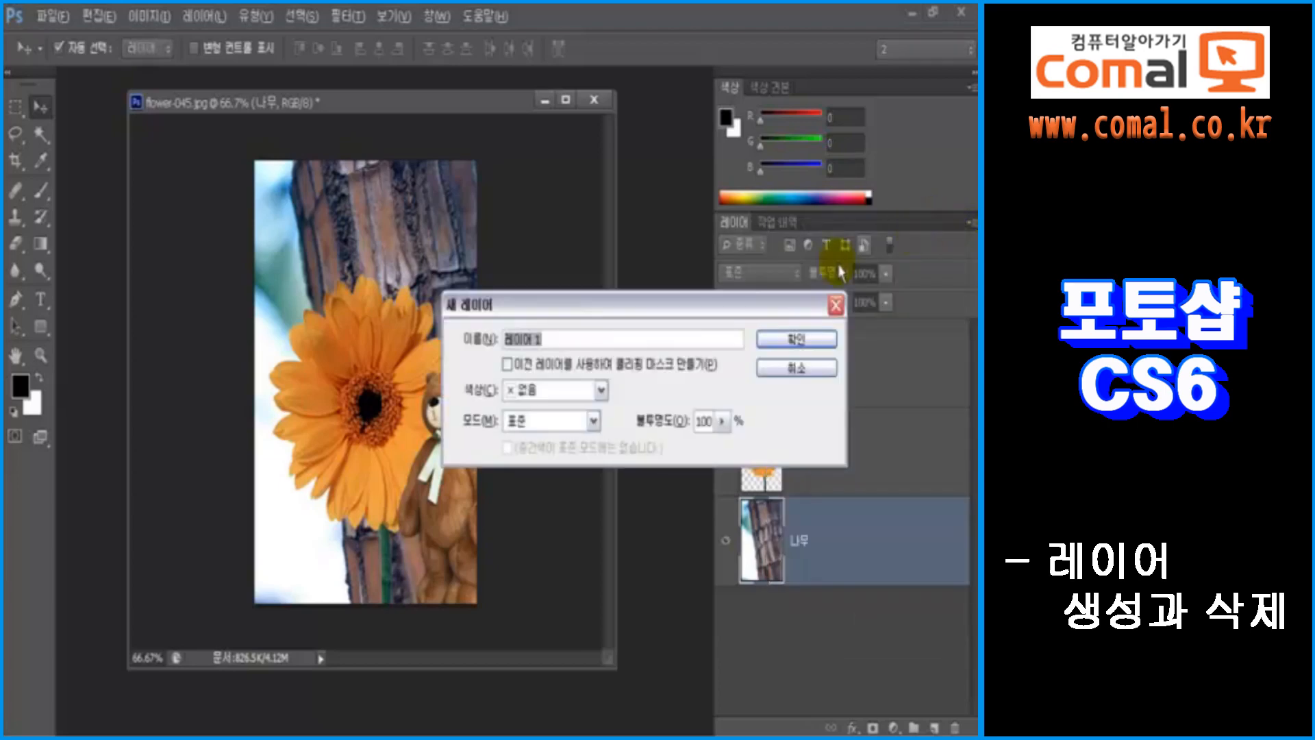
{"action": "left_click_drag", "start_coordinate": [763, 312], "coordinate": [627, 251]}
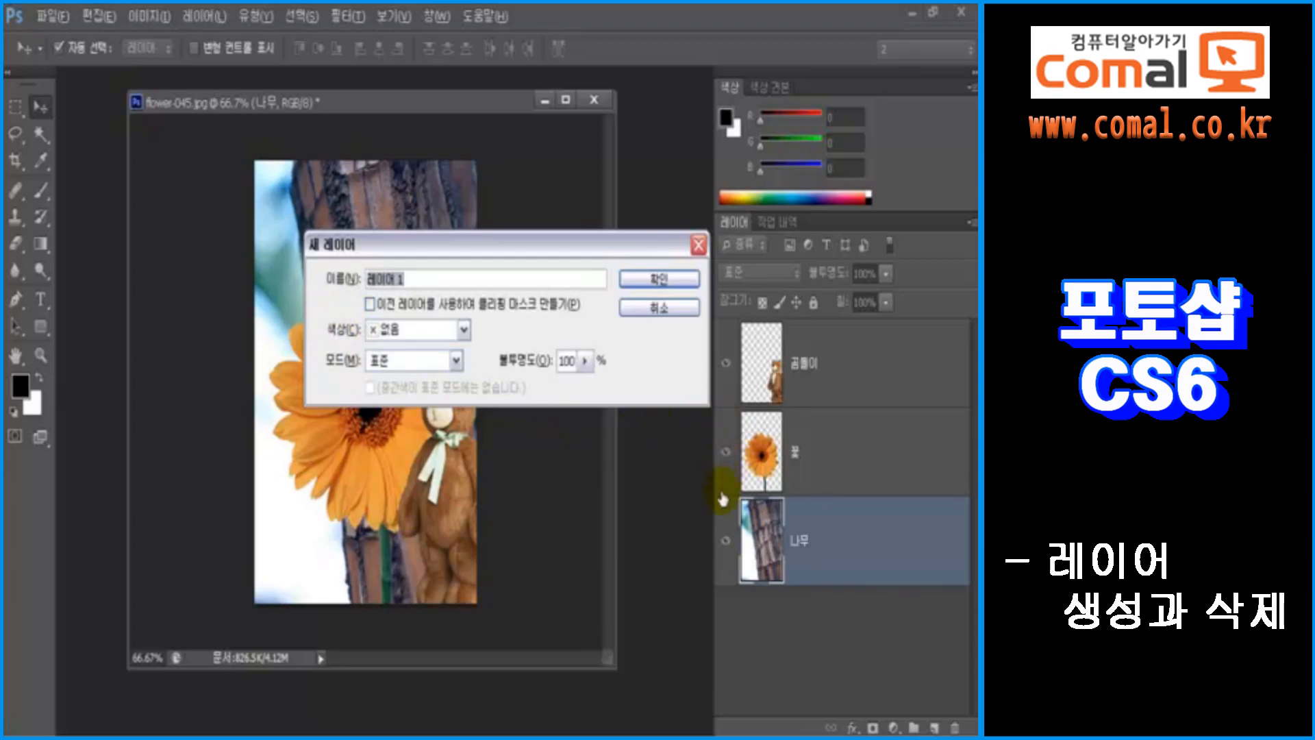
{"action": "left_click", "coordinate": [463, 330]}
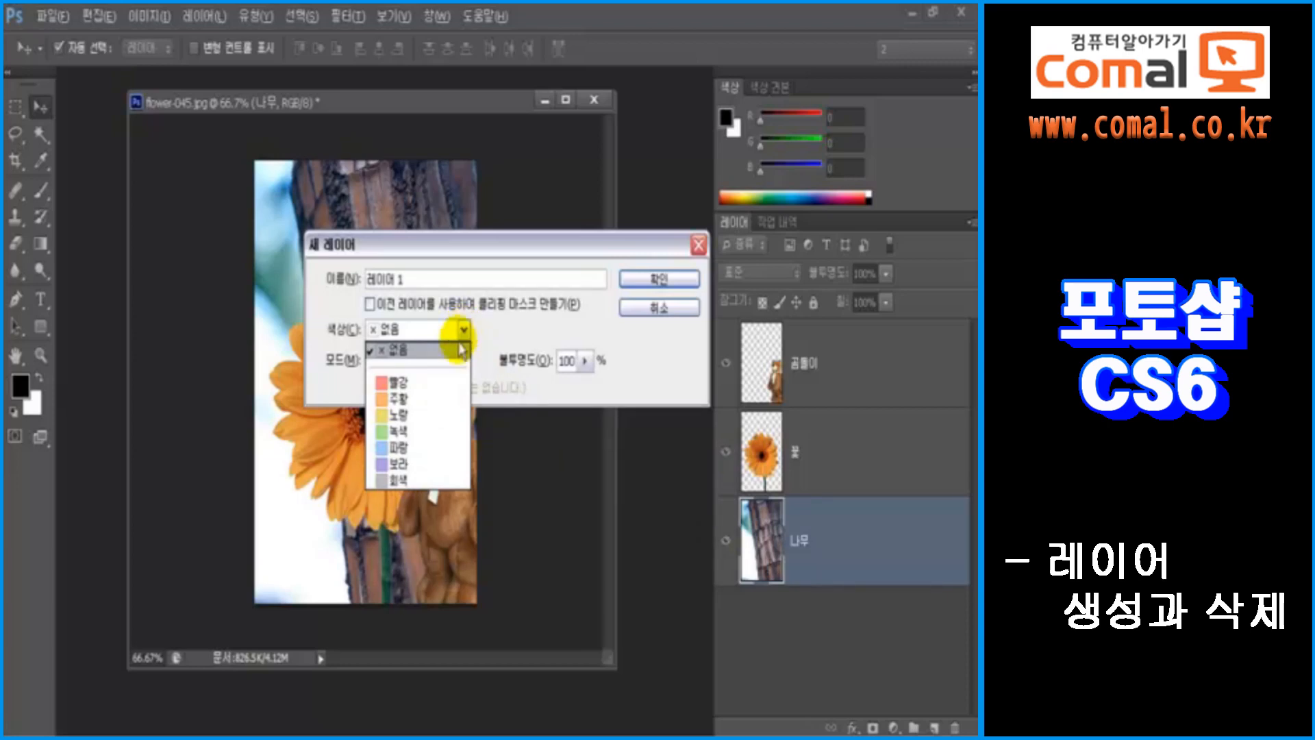
{"action": "left_click", "coordinate": [419, 415]}
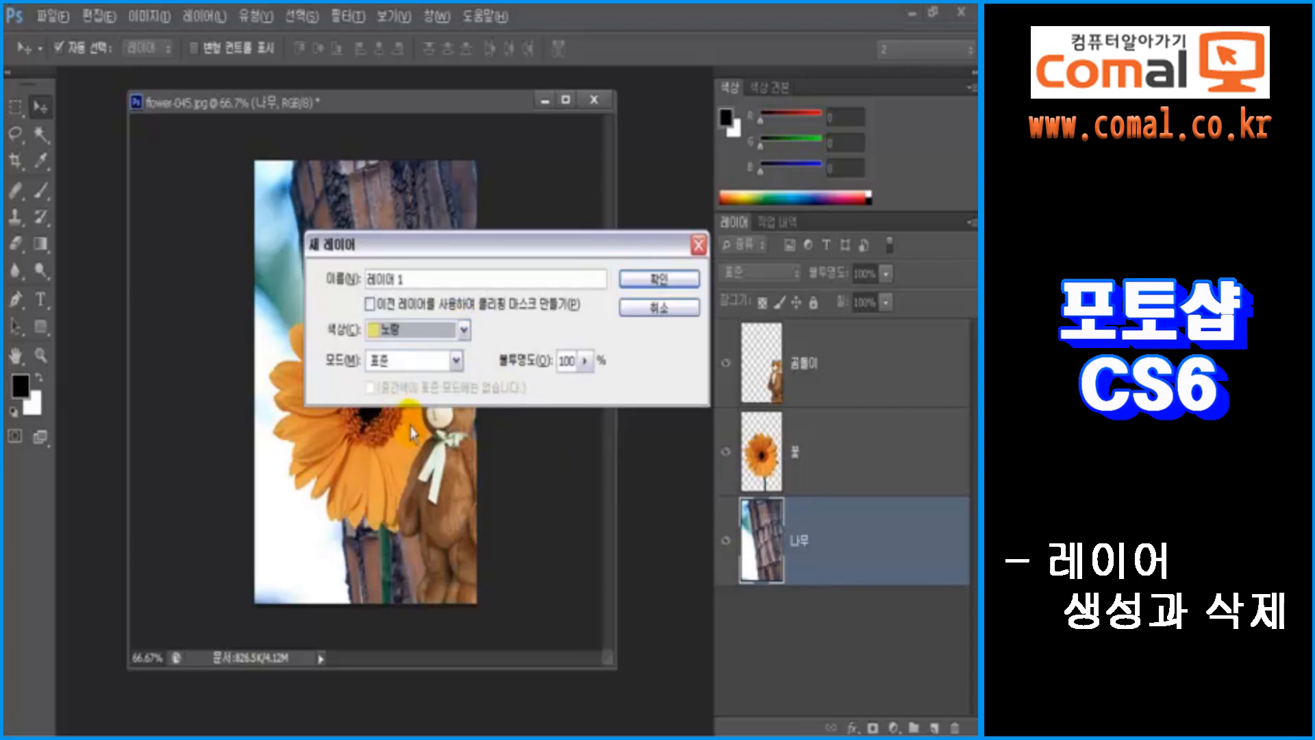
{"action": "left_click", "coordinate": [659, 279]}
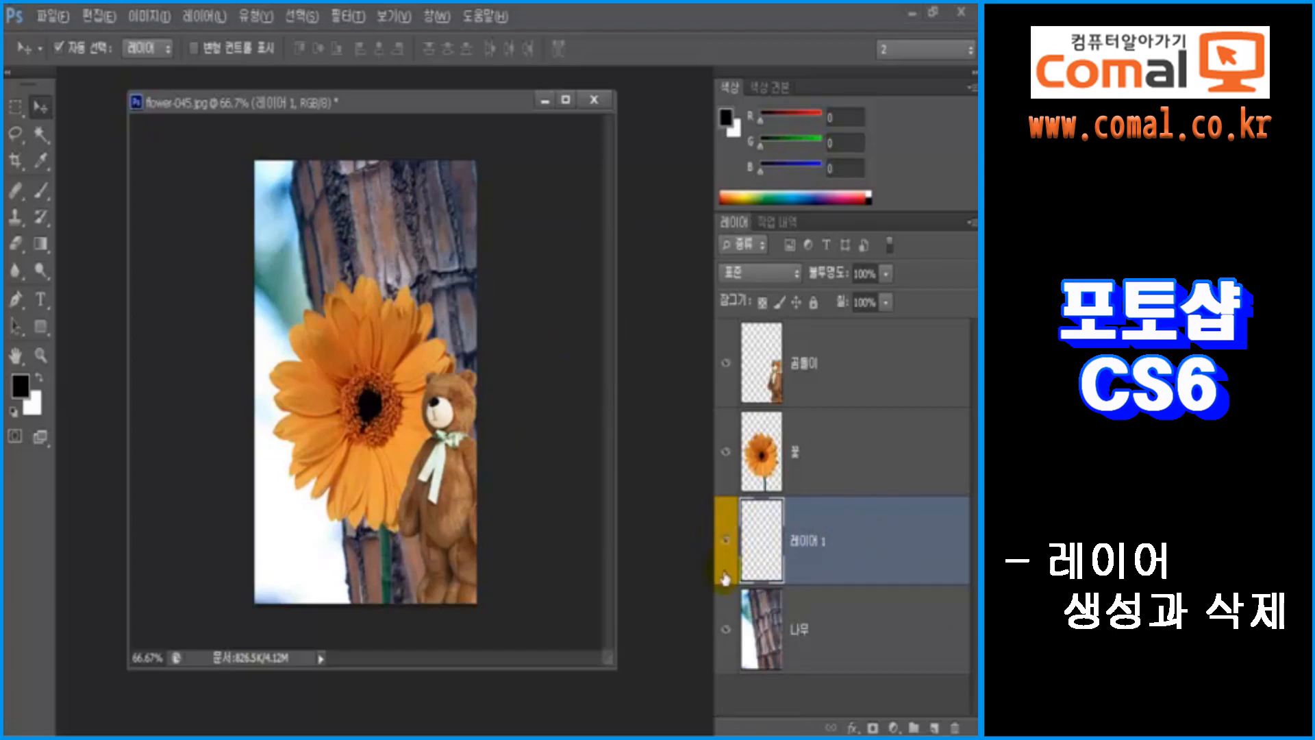
Create a new empty layer above the 꽃 layer with an orange (주황) color label, keeping the default name.
{"action": "left_click", "coordinate": [841, 540]}
{"action": "left_click", "coordinate": [824, 476]}
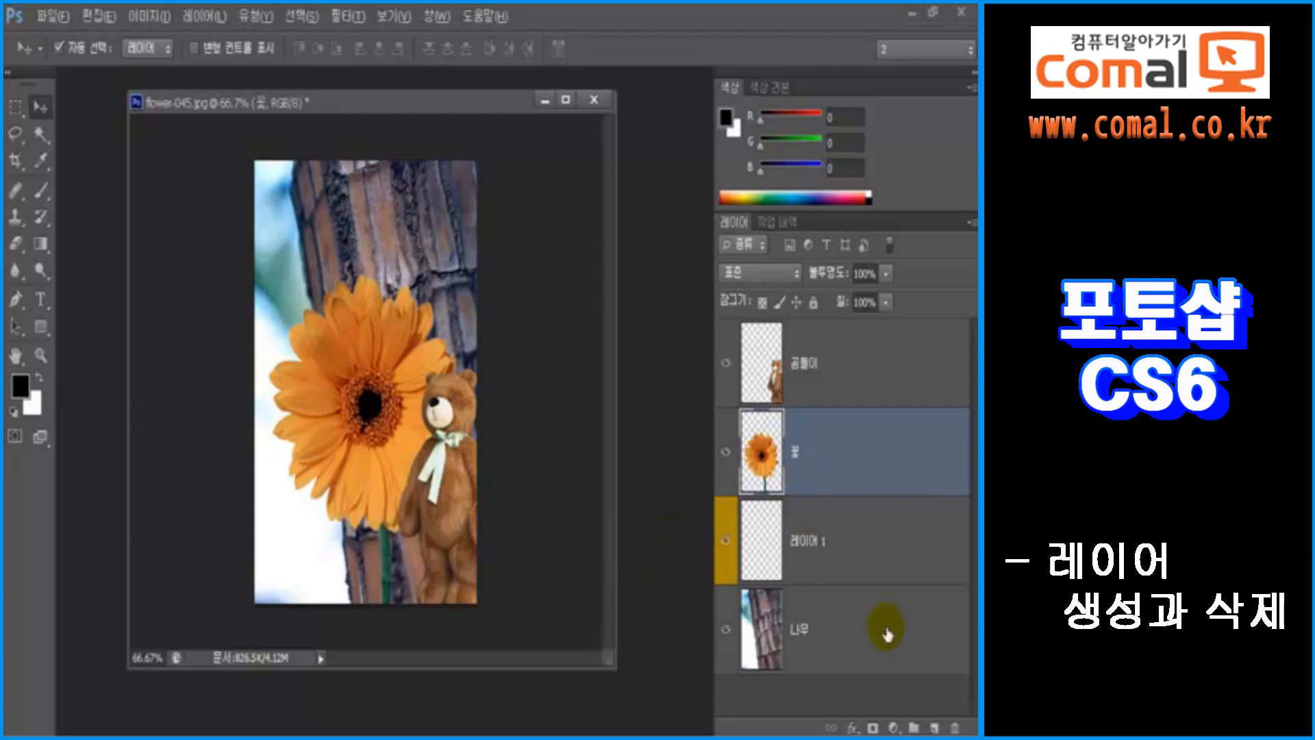
{"action": "left_click", "coordinate": [972, 224]}
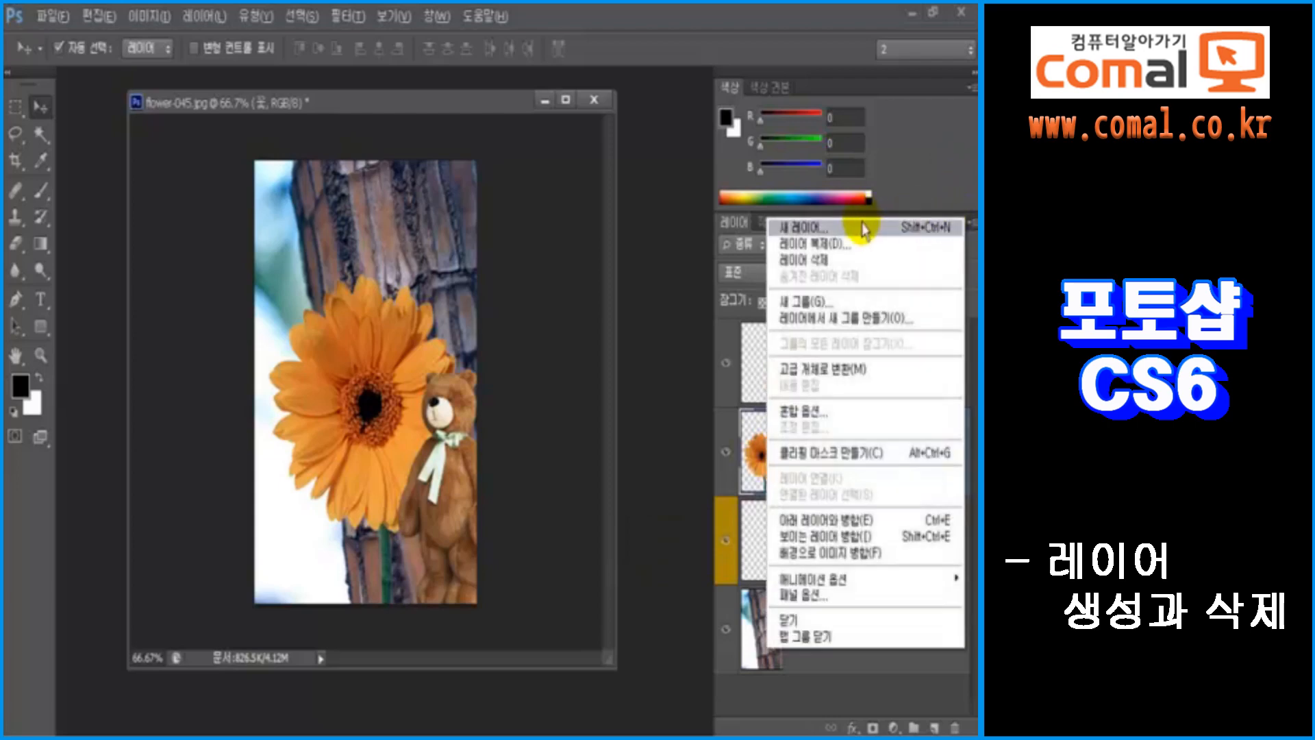
{"action": "left_click", "coordinate": [788, 221]}
{"action": "left_click", "coordinate": [430, 332]}
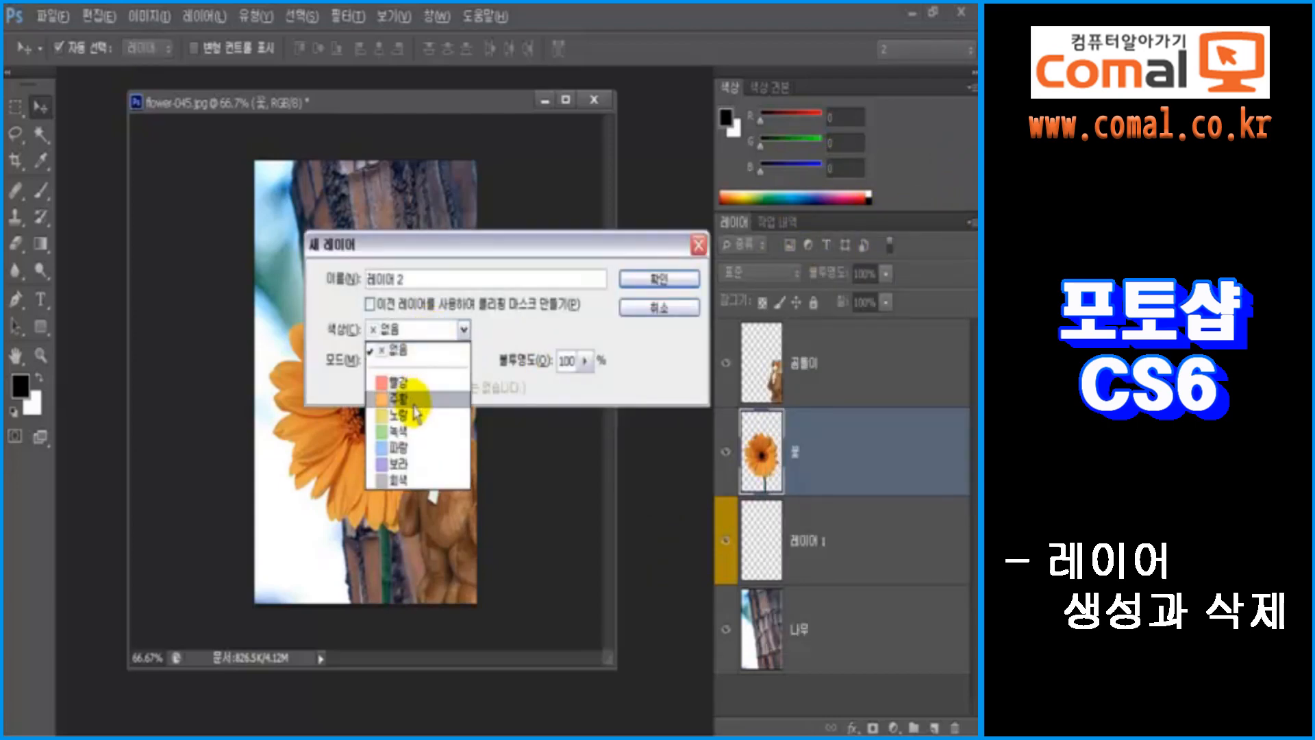
{"action": "left_click", "coordinate": [409, 397]}
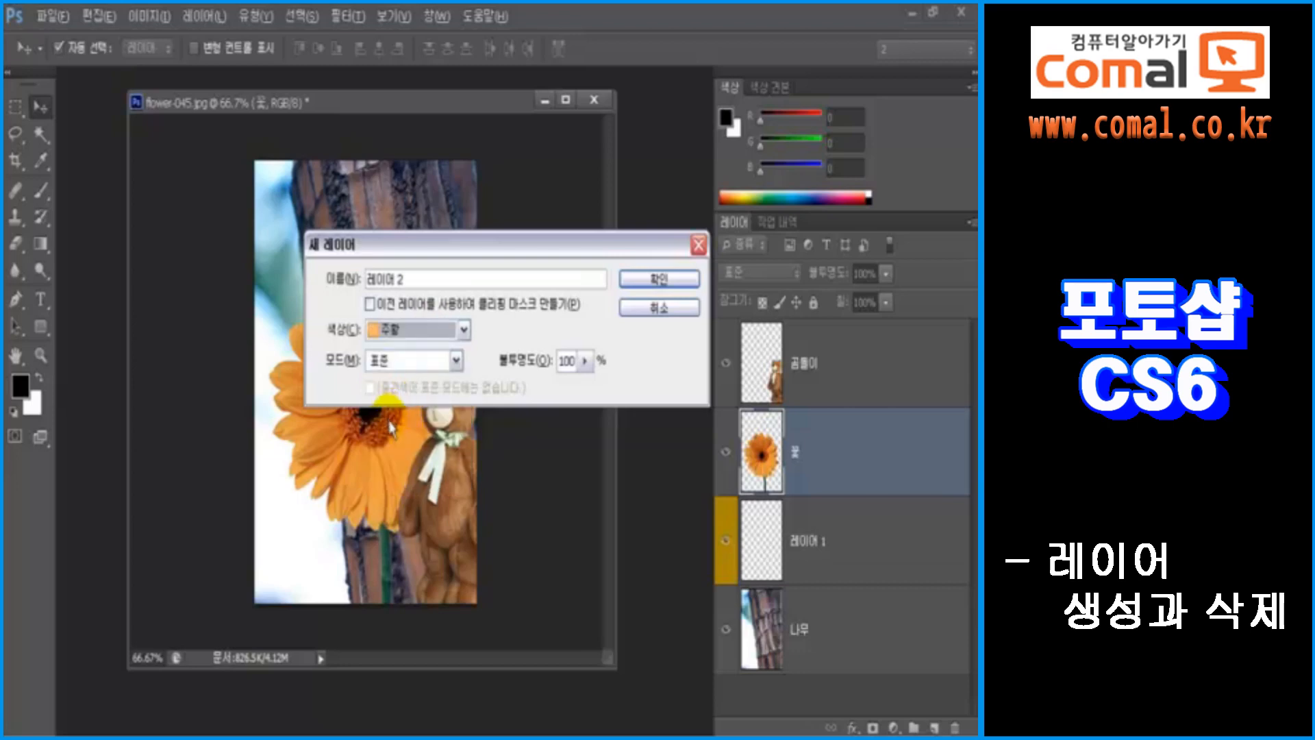
{"action": "left_click", "coordinate": [623, 279]}
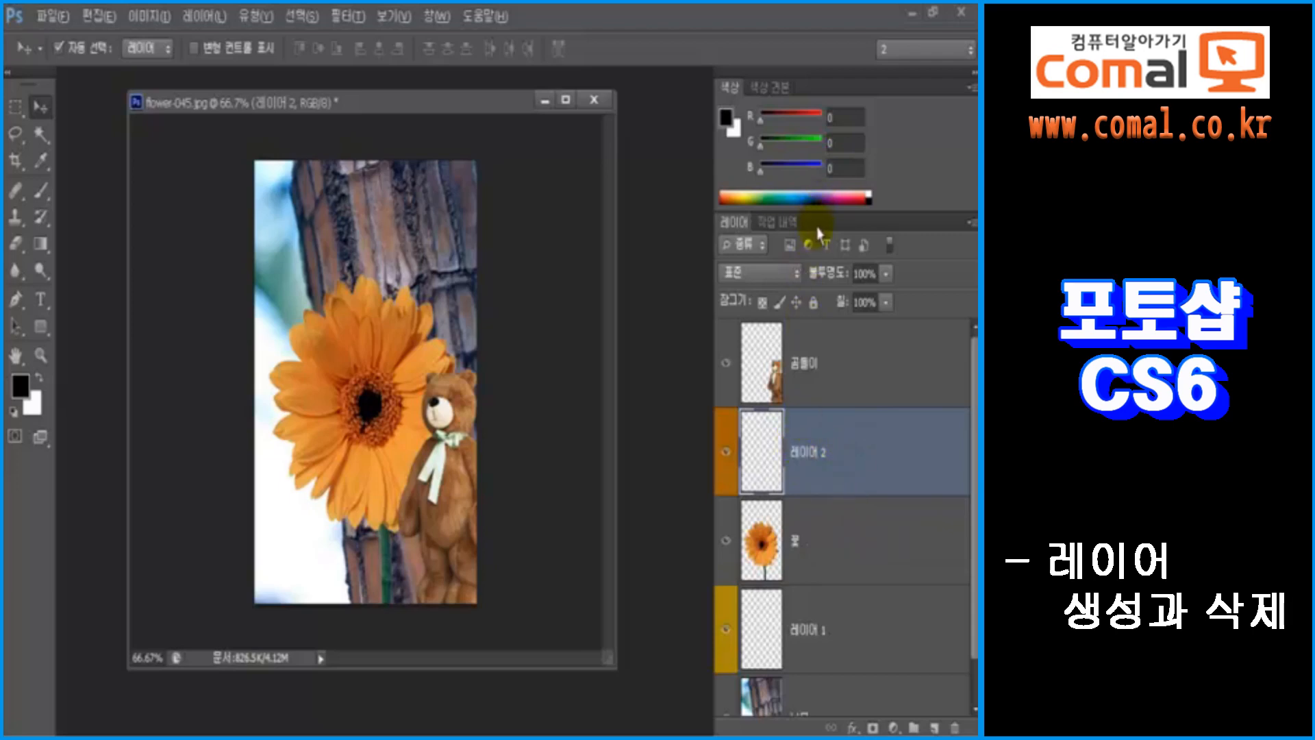
Undock and enlarge the layer list, and add a new empty layer above the 곰돌이 layer.
{"action": "left_click_drag", "start_coordinate": [819, 233], "coordinate": [704, 109]}
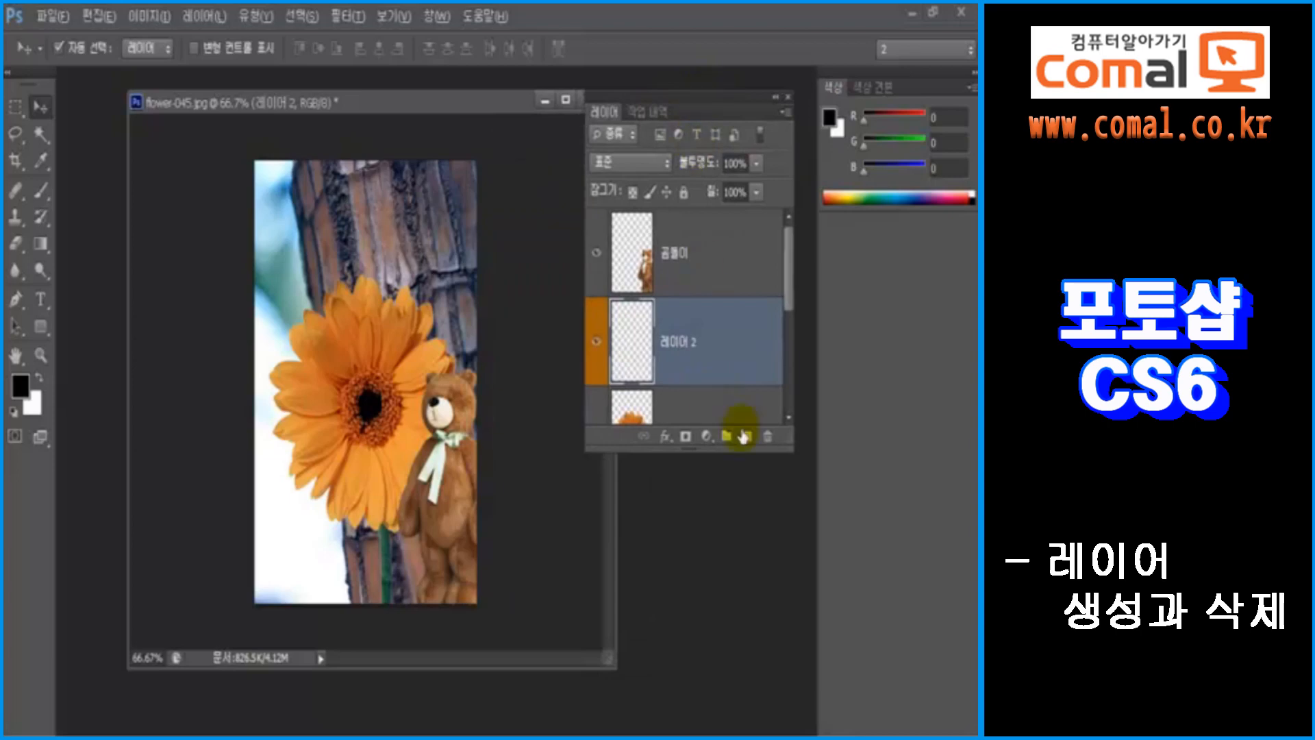
{"action": "left_click_drag", "start_coordinate": [743, 436], "coordinate": [869, 652]}
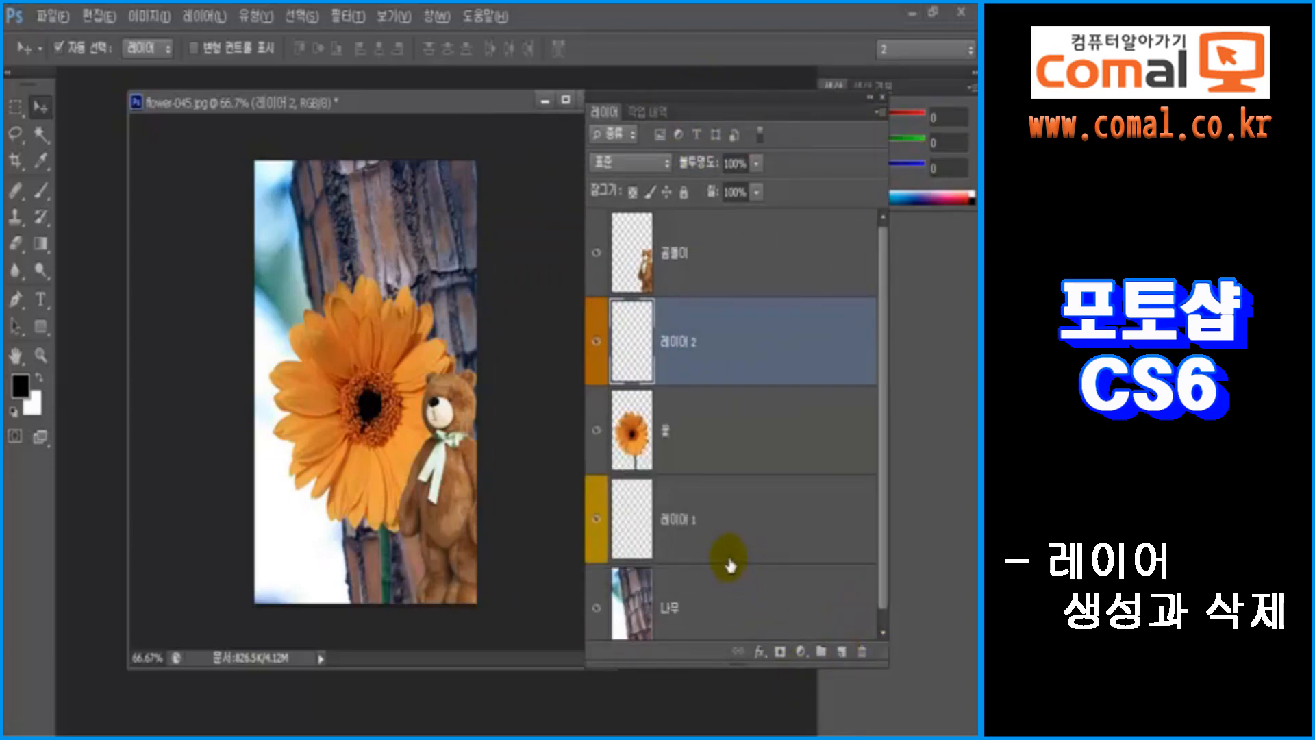
{"action": "left_click", "coordinate": [719, 255]}
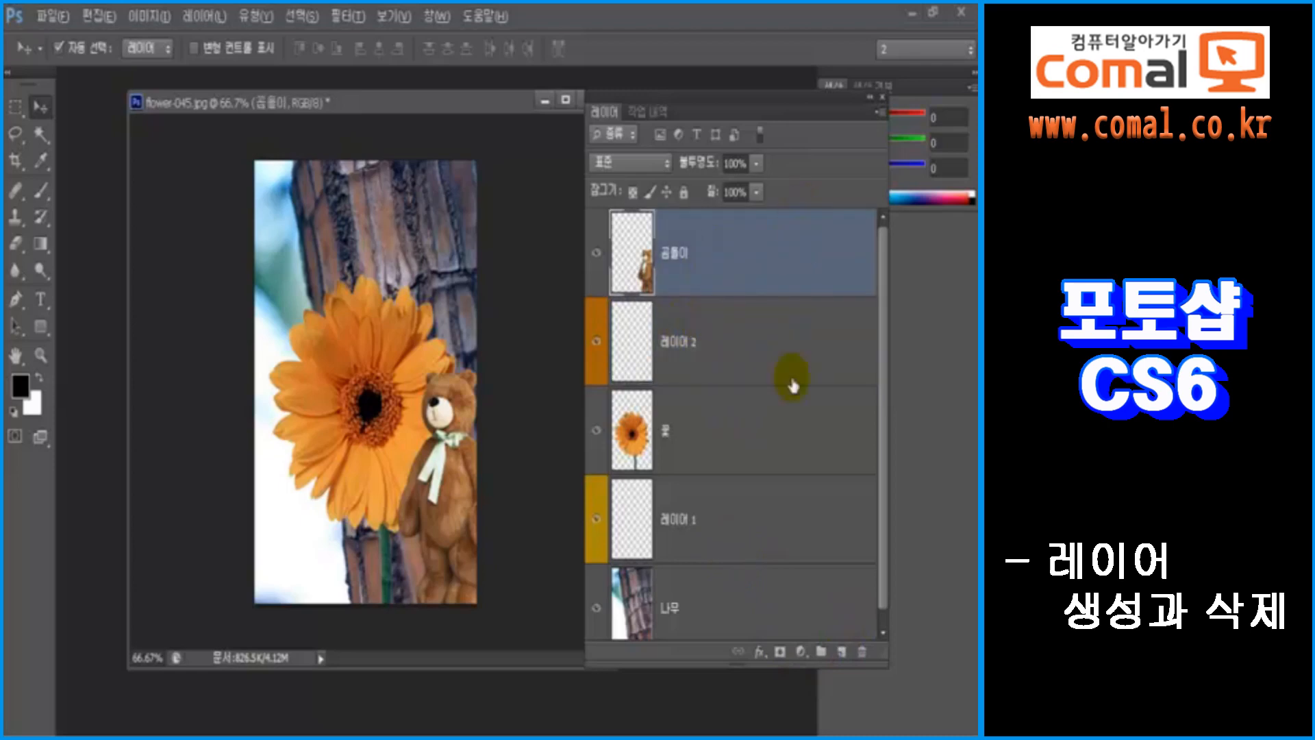
{"action": "left_click", "coordinate": [842, 652]}
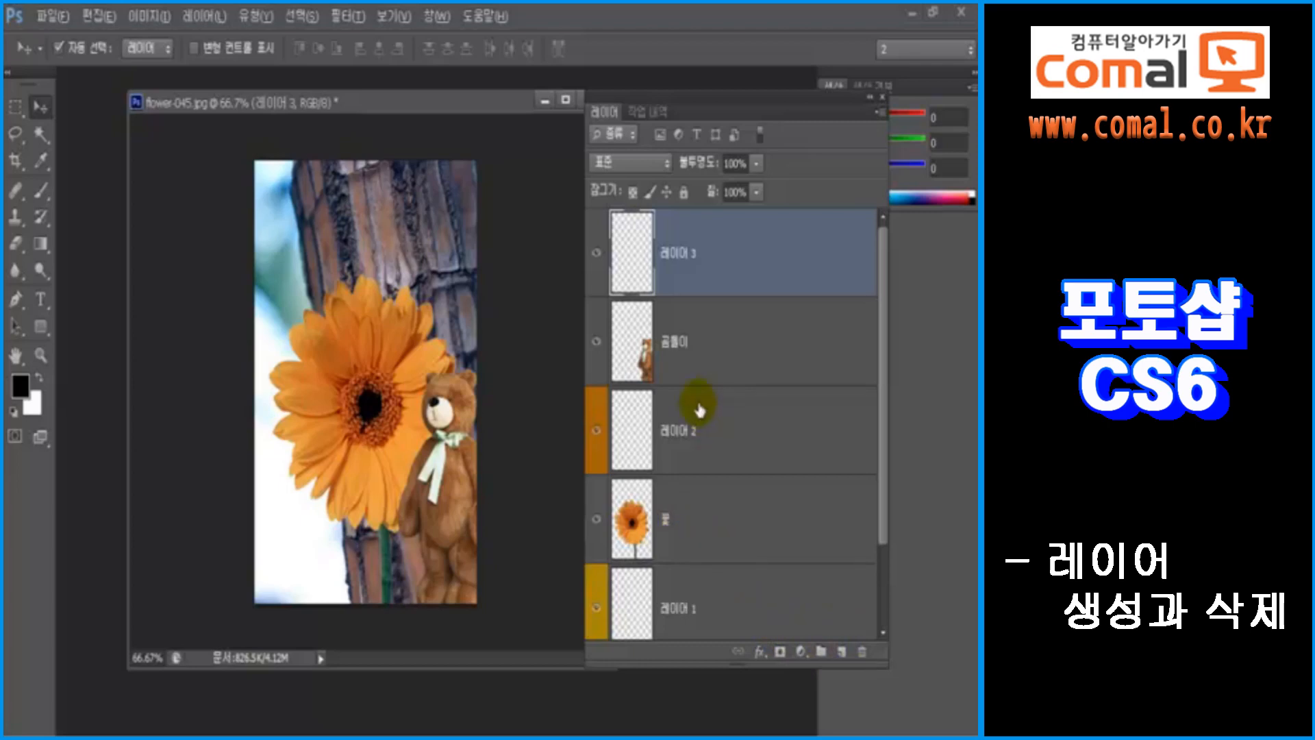
Delete the three empty layers 레이어 3, 레이어 2 and 레이어 1 together.
{"action": "left_click", "coordinate": [702, 431]}
{"action": "left_click", "coordinate": [730, 590]}
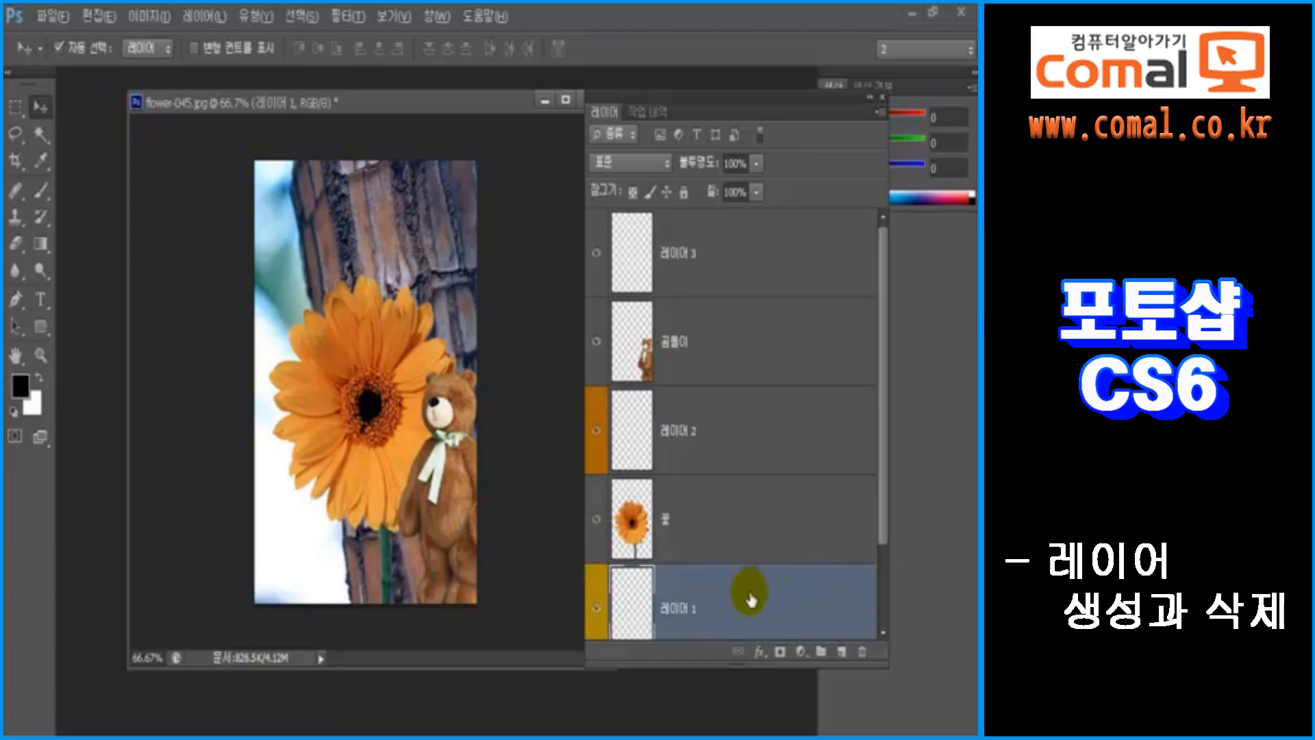
{"action": "left_click", "coordinate": [742, 448]}
{"action": "left_click", "coordinate": [721, 271]}
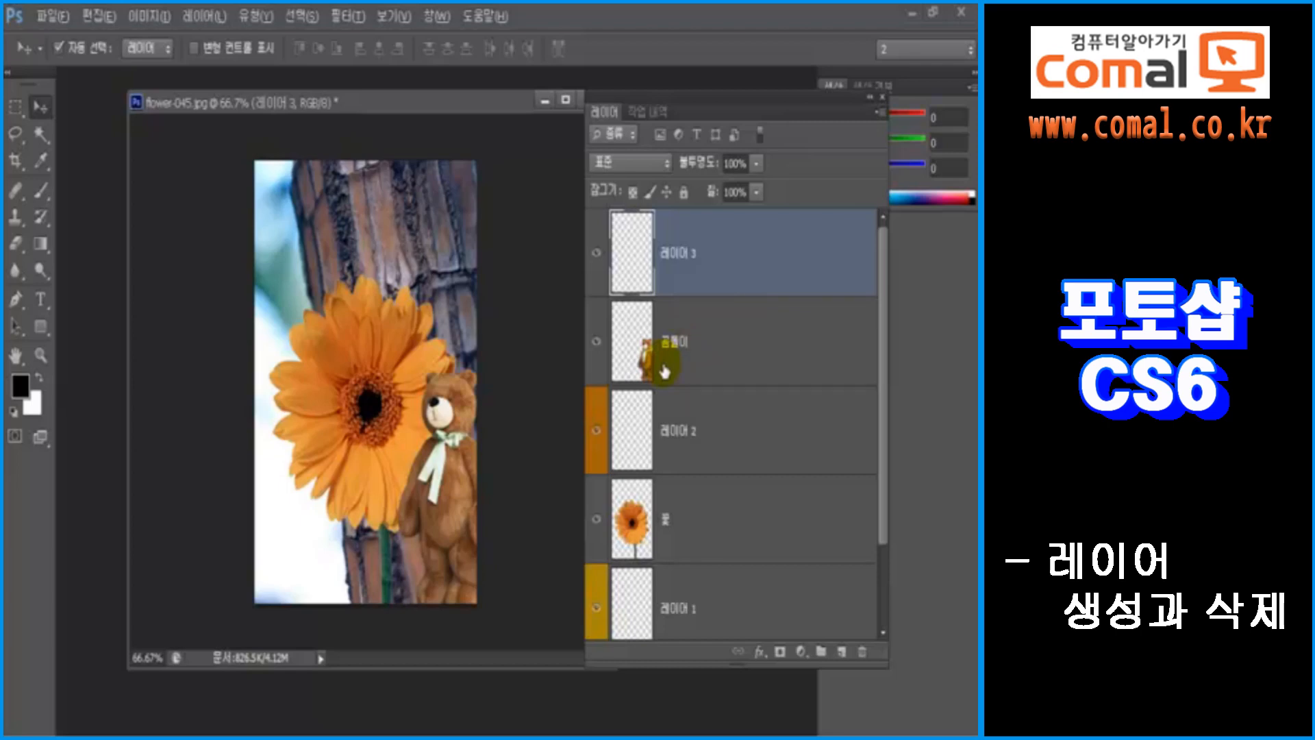
{"action": "left_click", "coordinate": [739, 432], "text": "ctrl"}
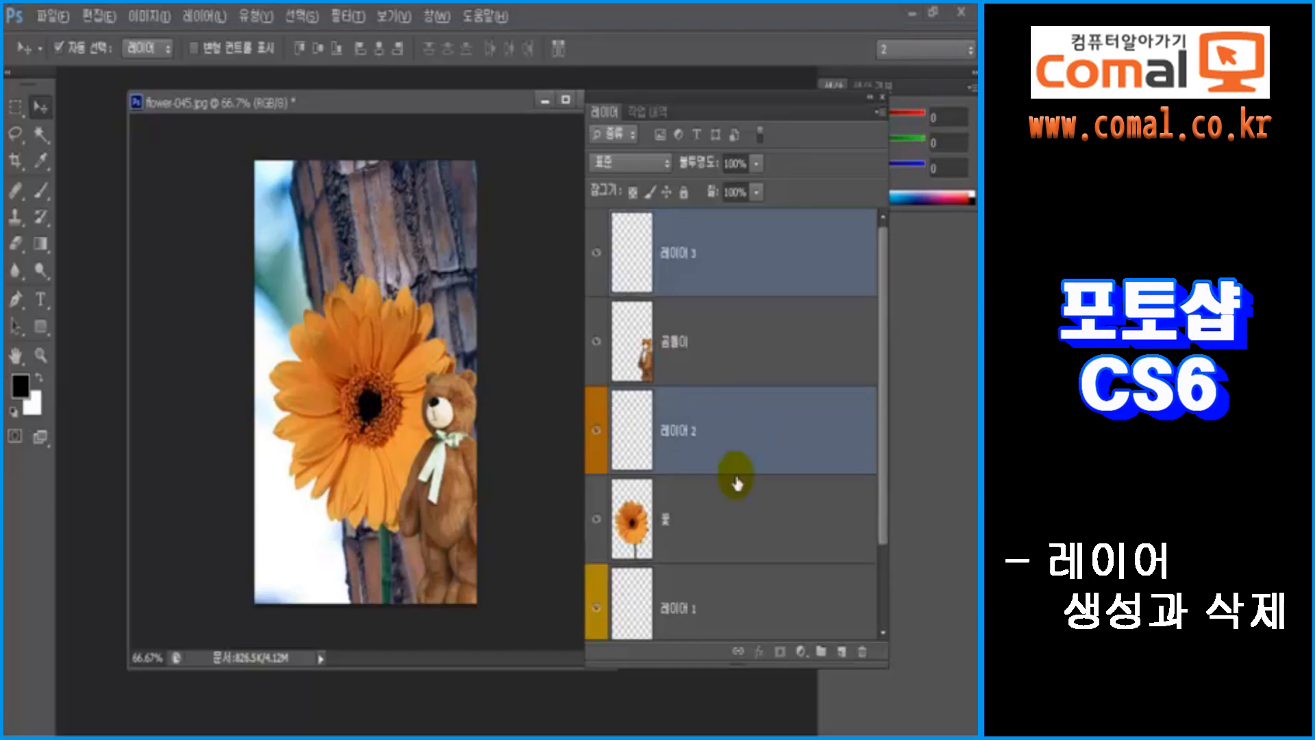
{"action": "left_click", "coordinate": [711, 589], "text": "ctrl"}
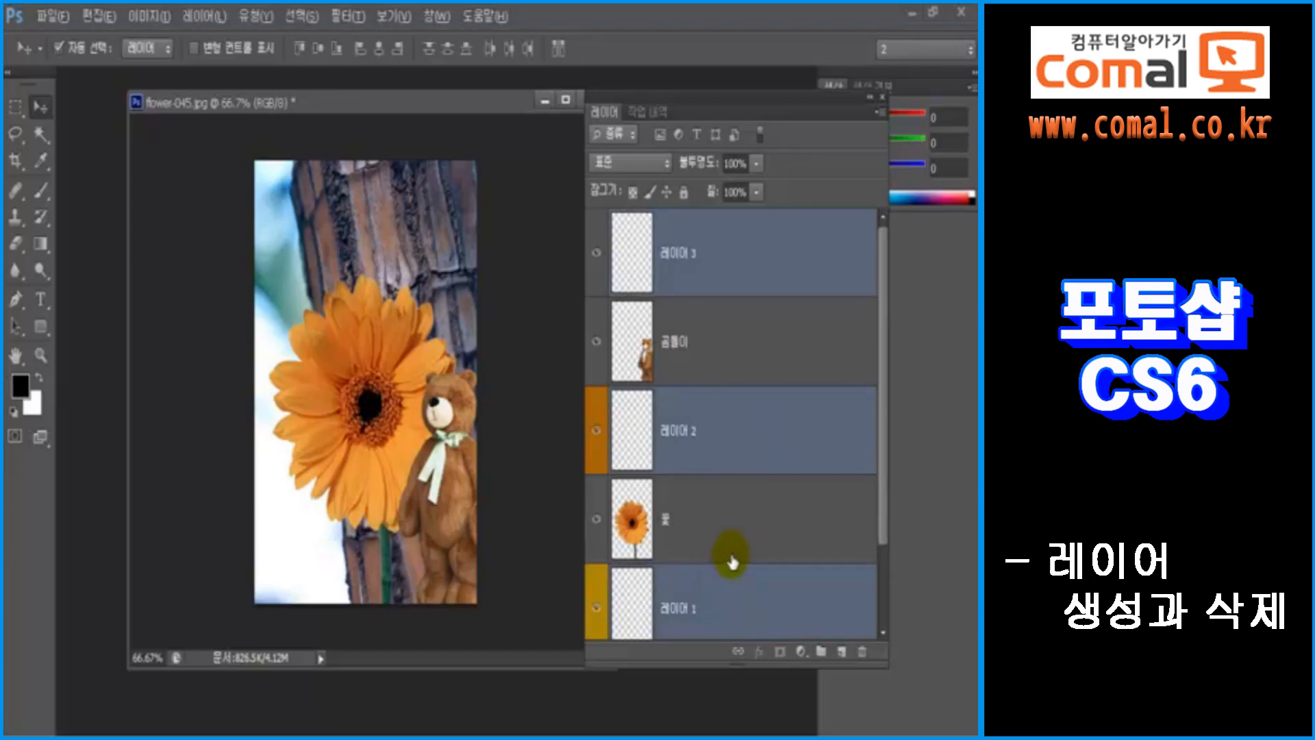
{"action": "left_click", "coordinate": [862, 652]}
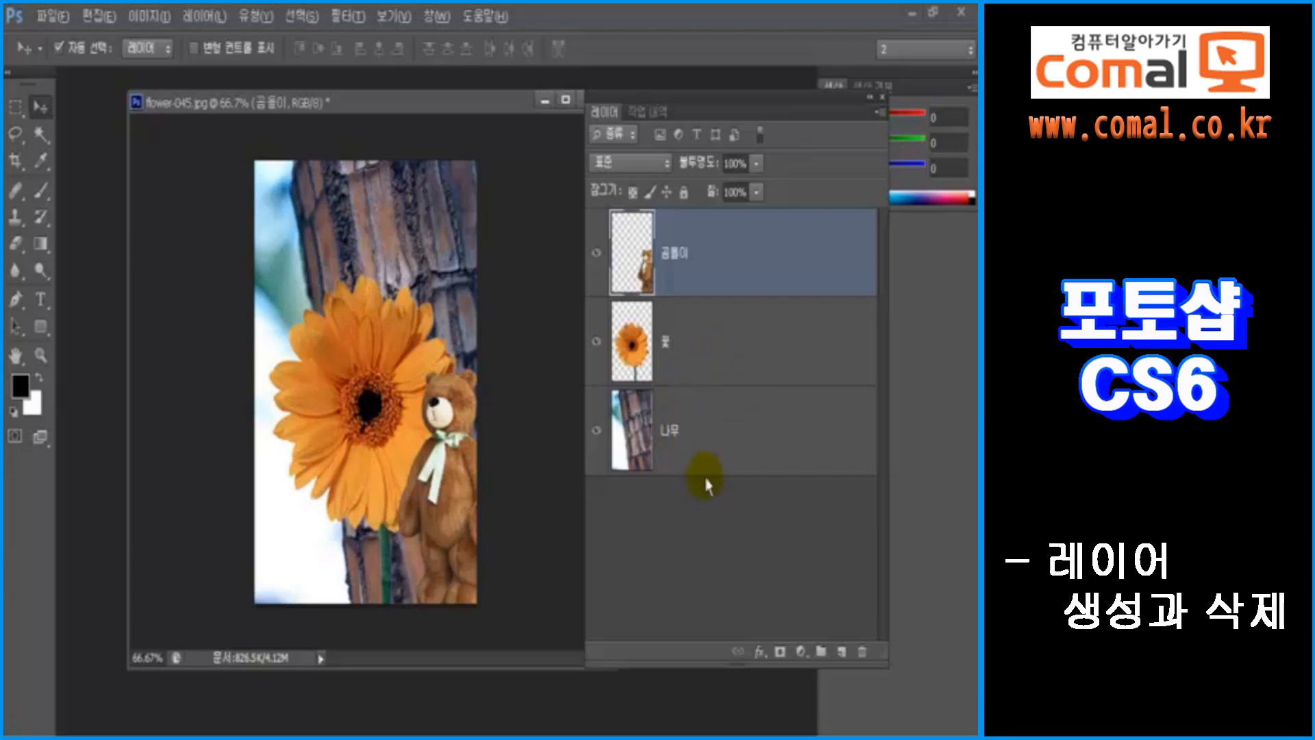
Create a layer group above the 곰돌이 layer with a new empty layer inside, and collapse and re-expand the group.
{"action": "left_click", "coordinate": [821, 652]}
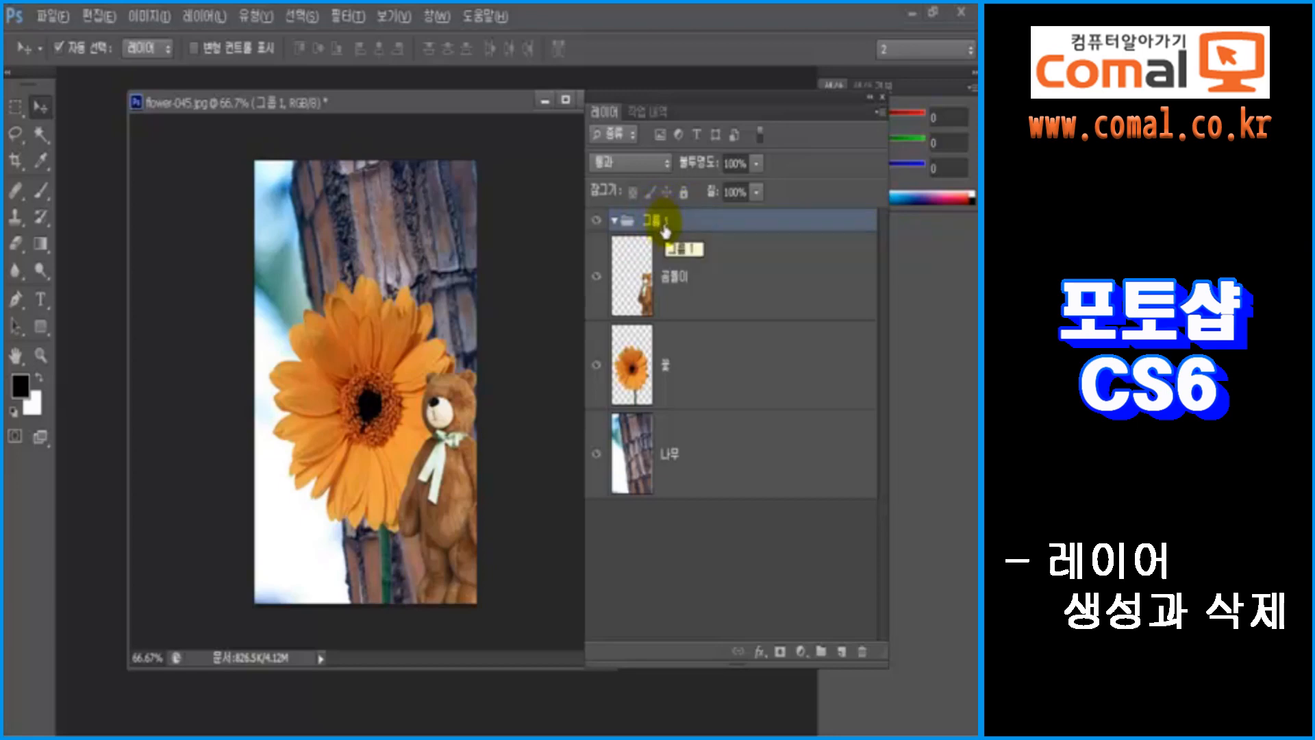
{"action": "left_click", "coordinate": [841, 651]}
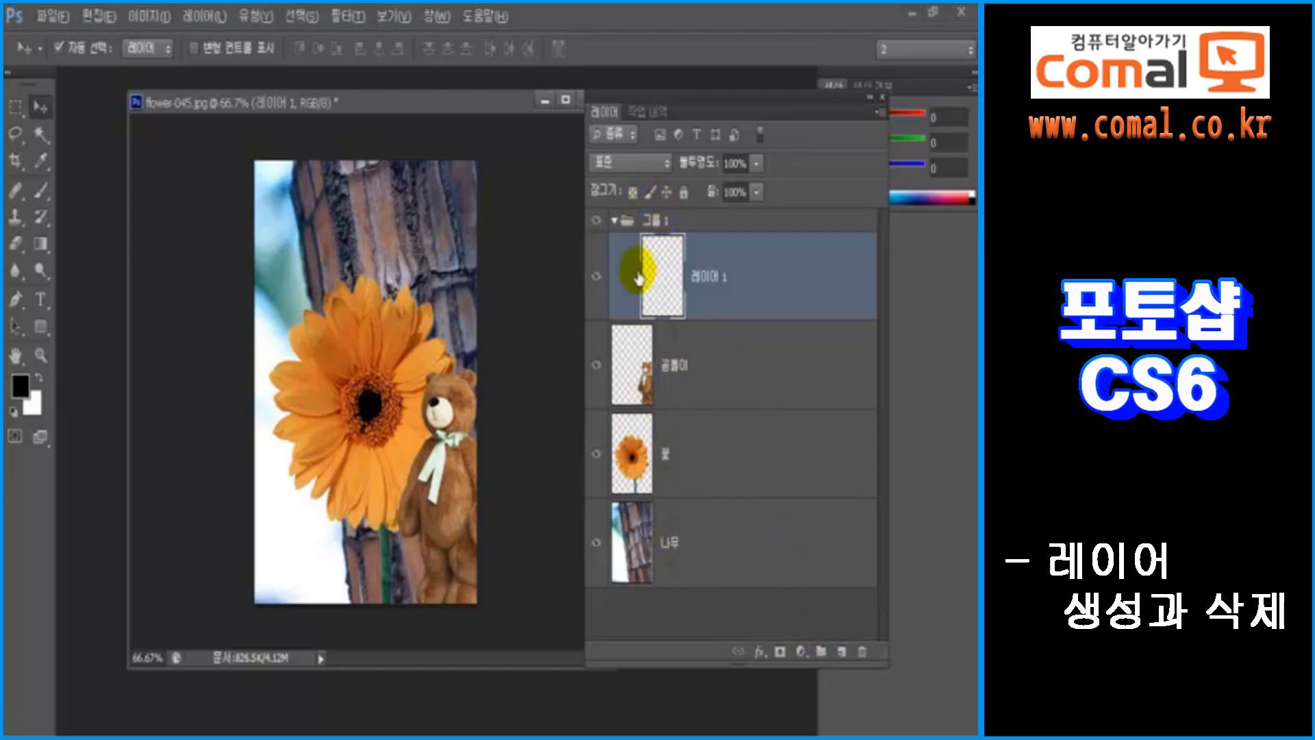
{"action": "left_click", "coordinate": [613, 222]}
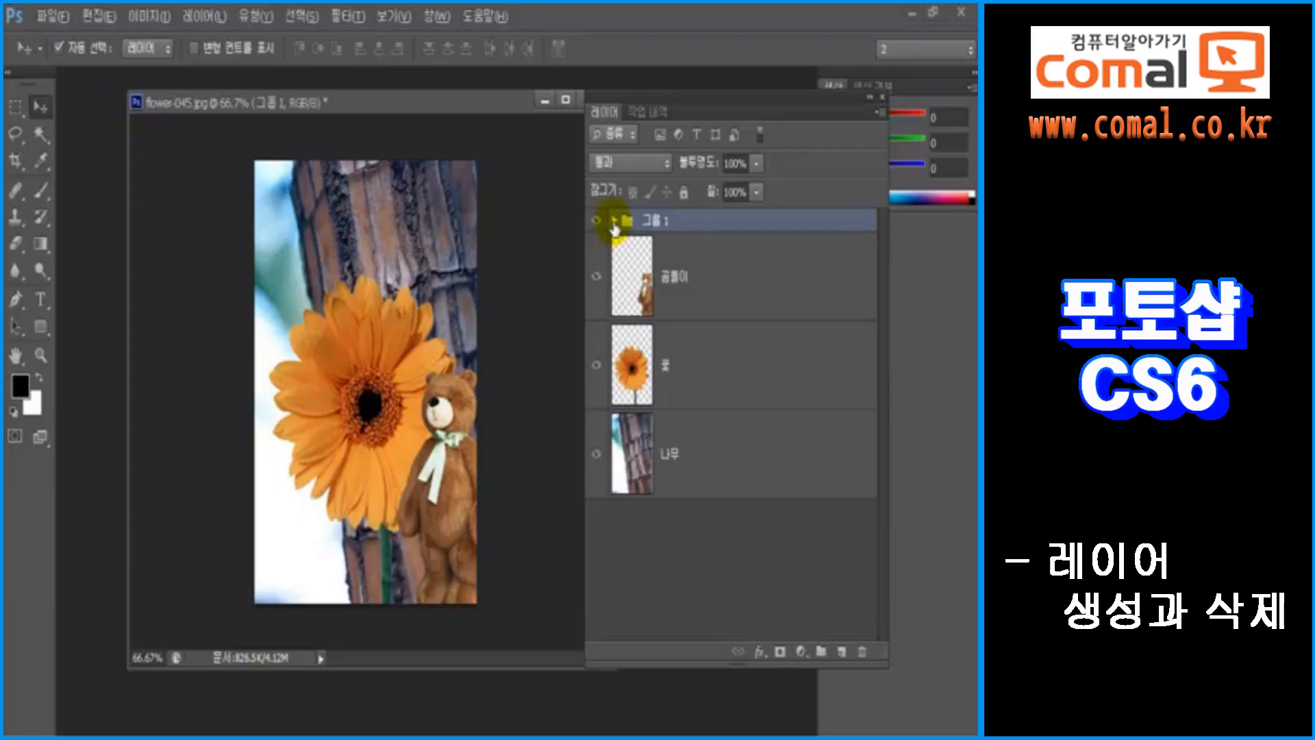
{"action": "left_click", "coordinate": [614, 221]}
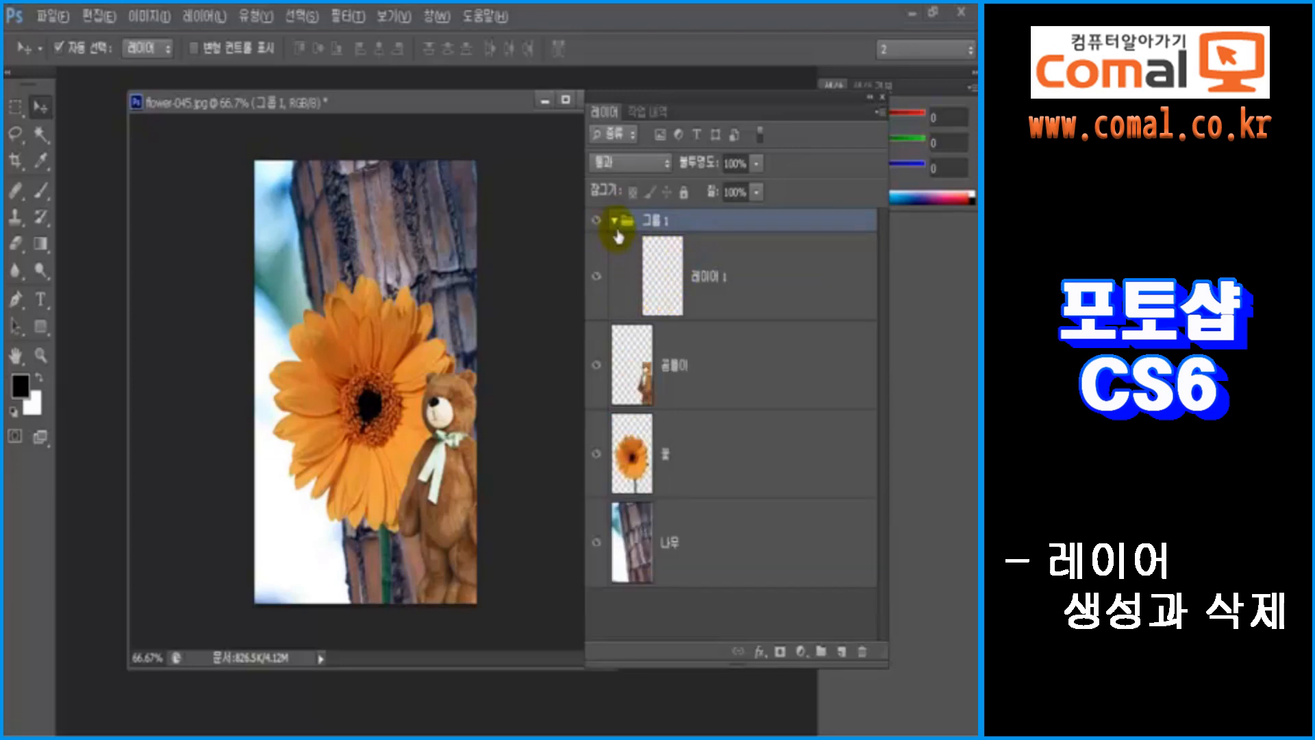
{"action": "left_click", "coordinate": [614, 220]}
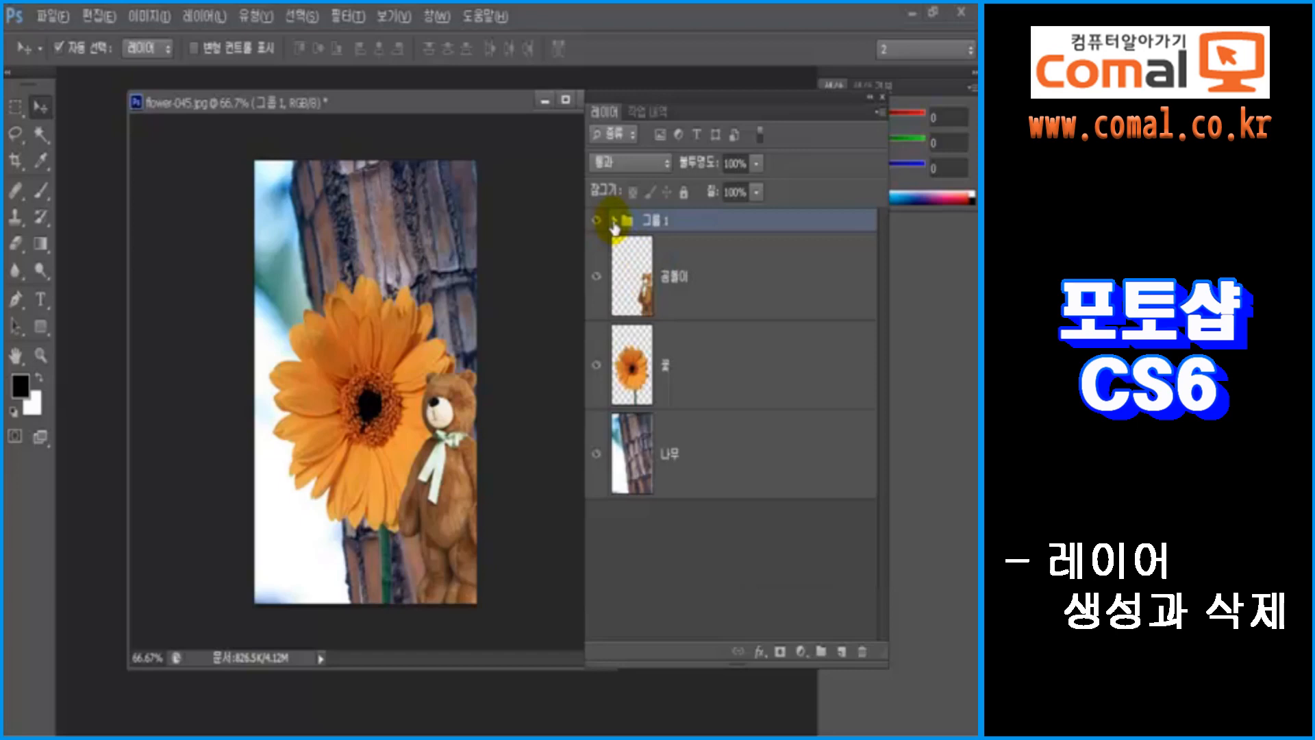
{"action": "left_click", "coordinate": [613, 222]}
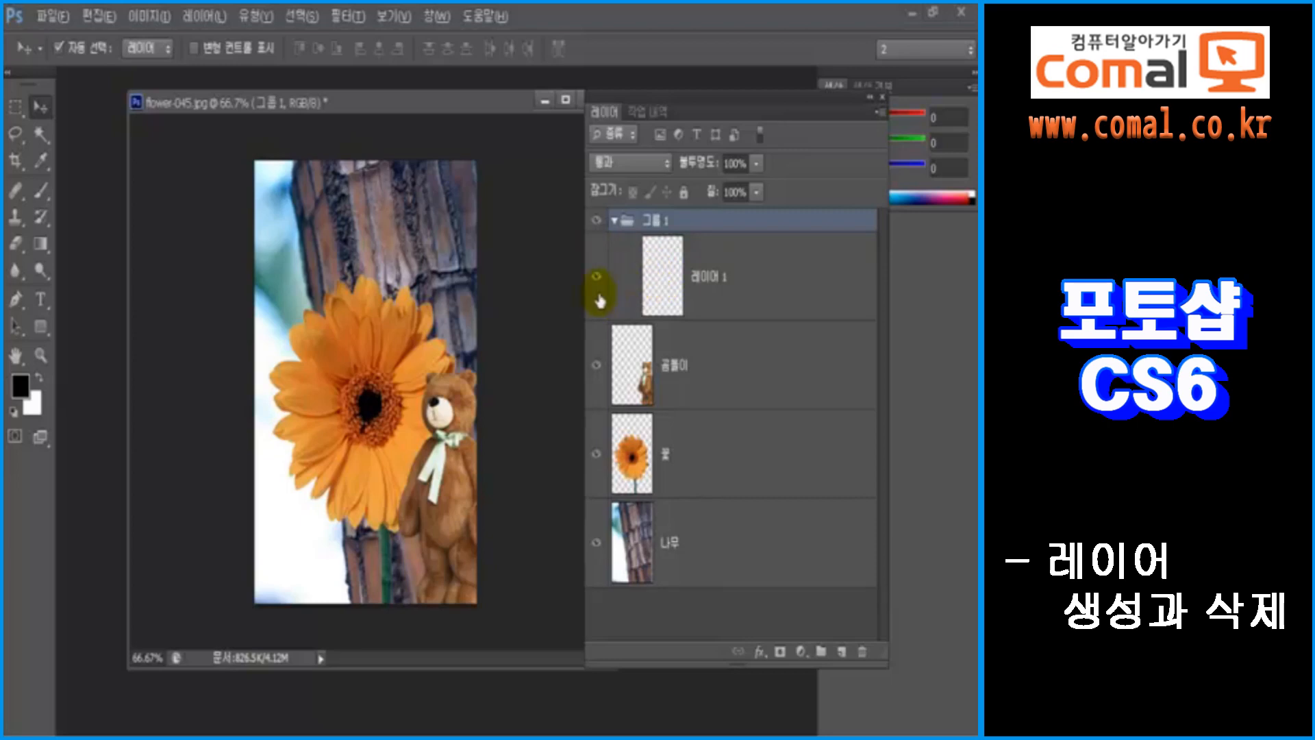
Open 푸른 언덕.jpg and detach it into its own floating window beside the flower document.
{"action": "left_click", "coordinate": [59, 17]}
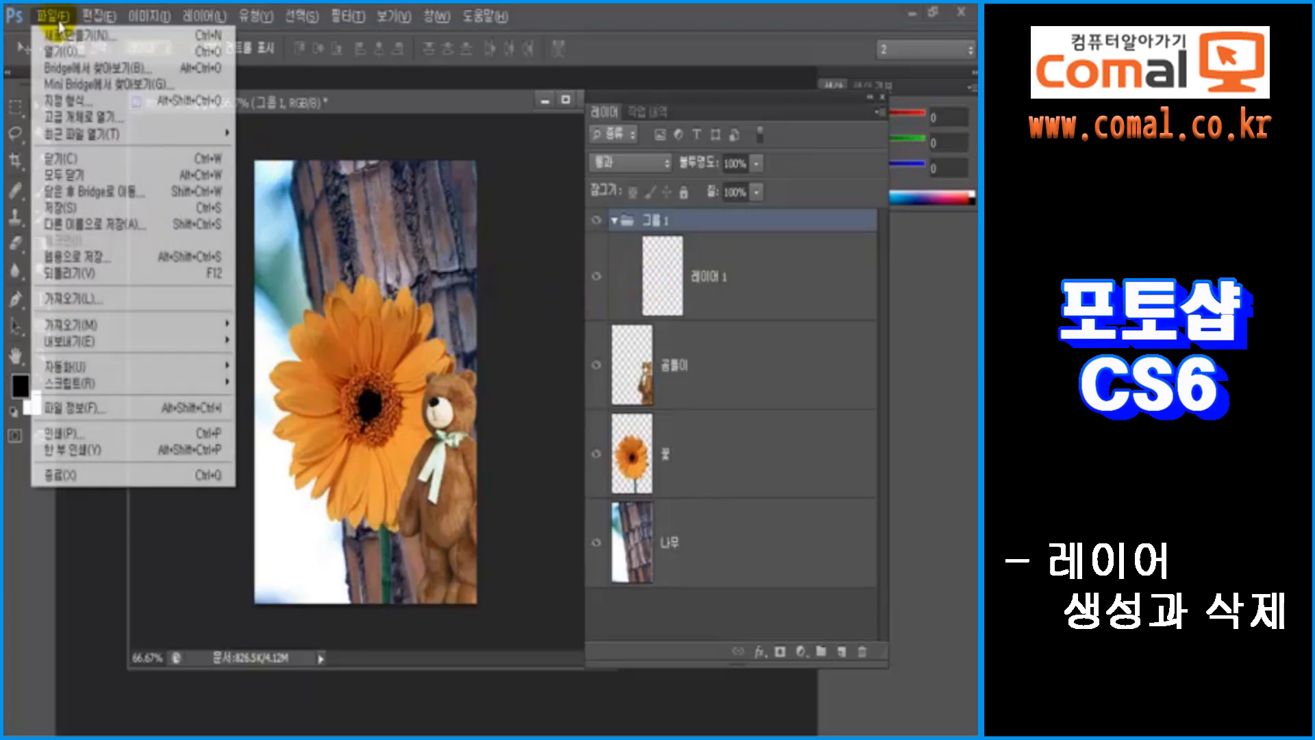
{"action": "left_click", "coordinate": [86, 51]}
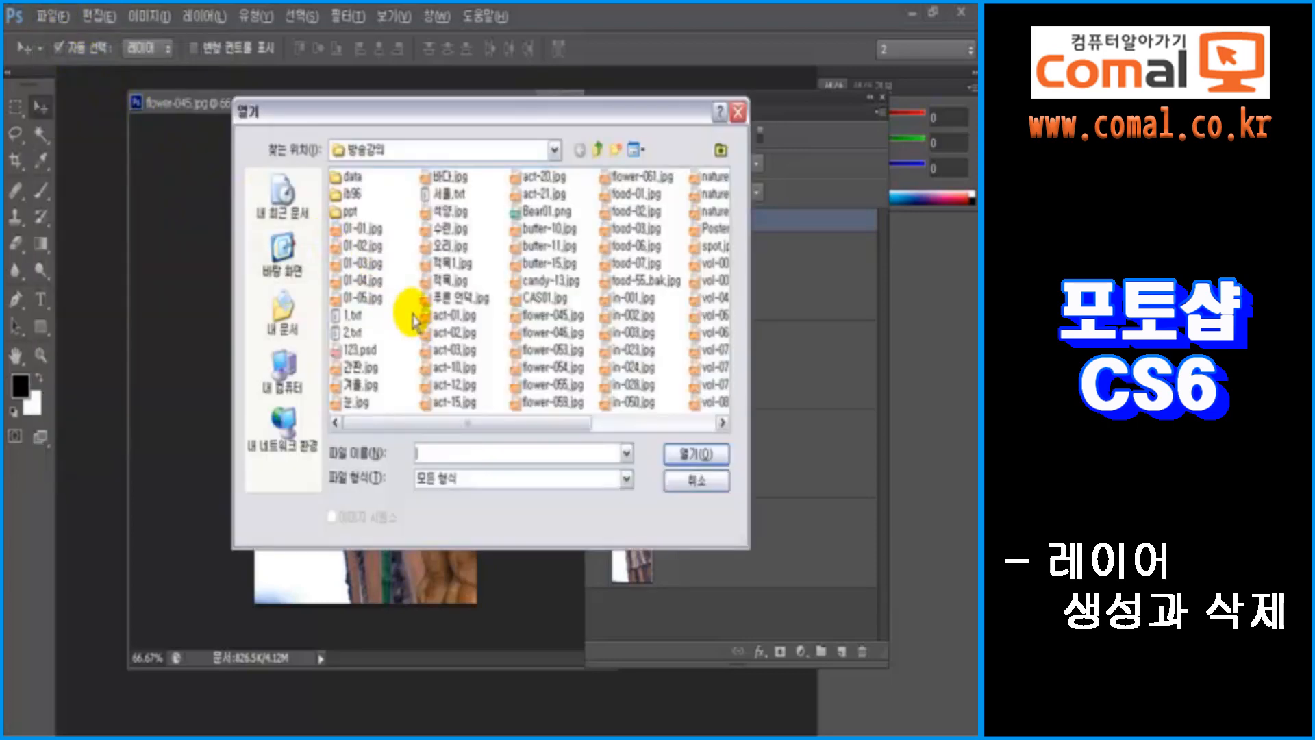
{"action": "left_click", "coordinate": [449, 297]}
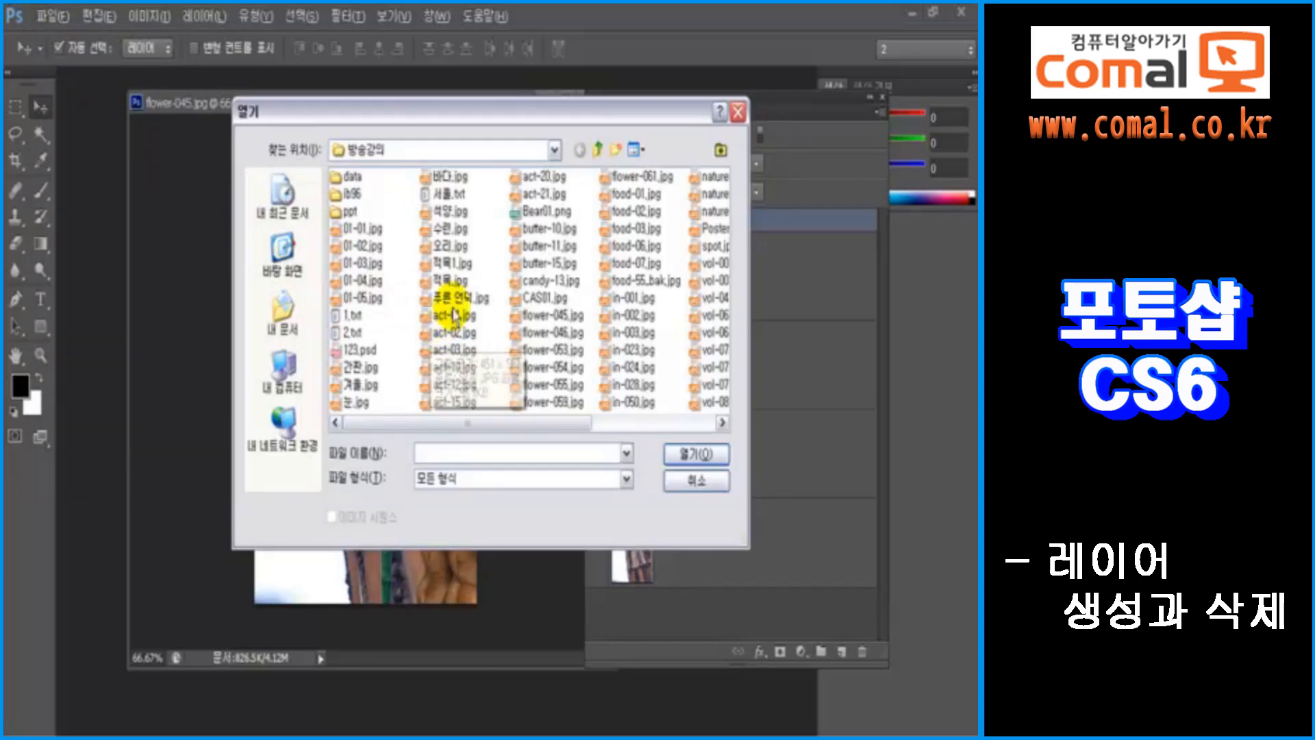
{"action": "left_click", "coordinate": [688, 455]}
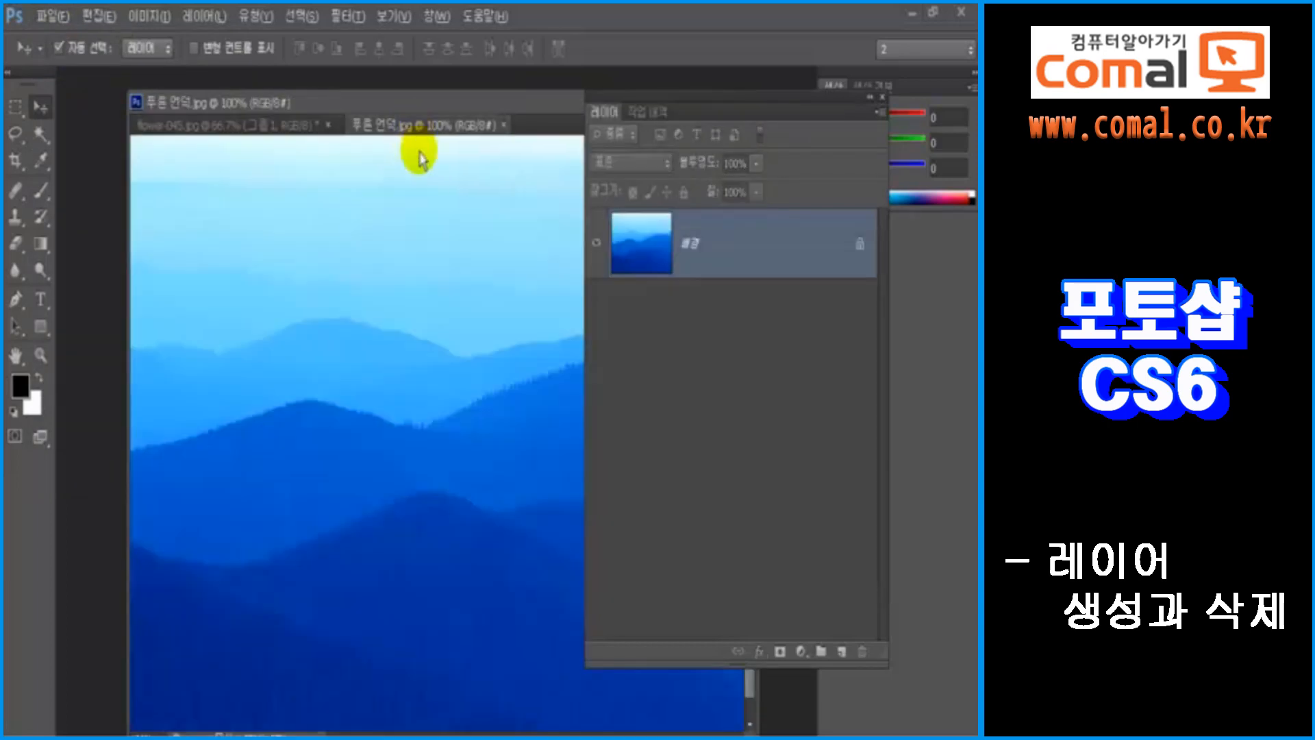
{"action": "left_click_drag", "start_coordinate": [417, 152], "coordinate": [423, 220]}
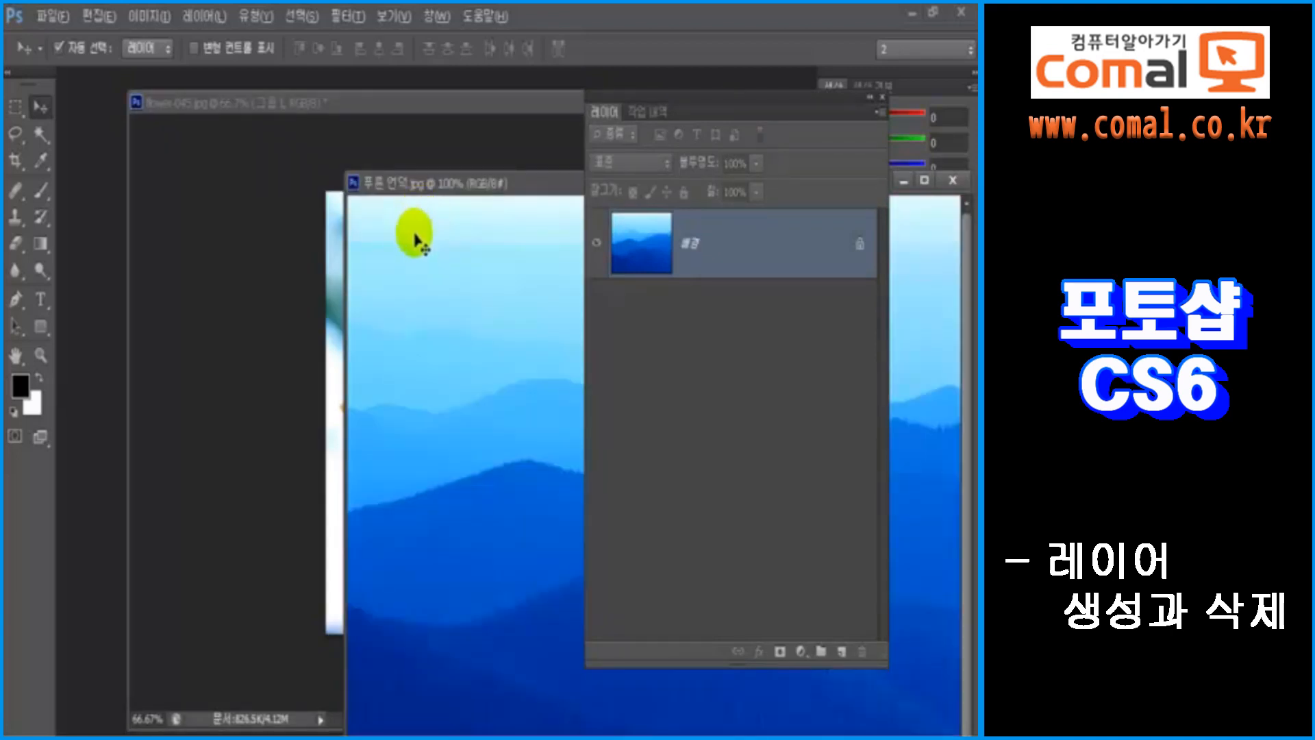
{"action": "left_click_drag", "start_coordinate": [413, 191], "coordinate": [488, 200]}
Copy the blue hills image into the layer group of flower-045.jpg and shift it slightly upward on the canvas.
{"action": "left_click_drag", "start_coordinate": [478, 310], "coordinate": [364, 314]}
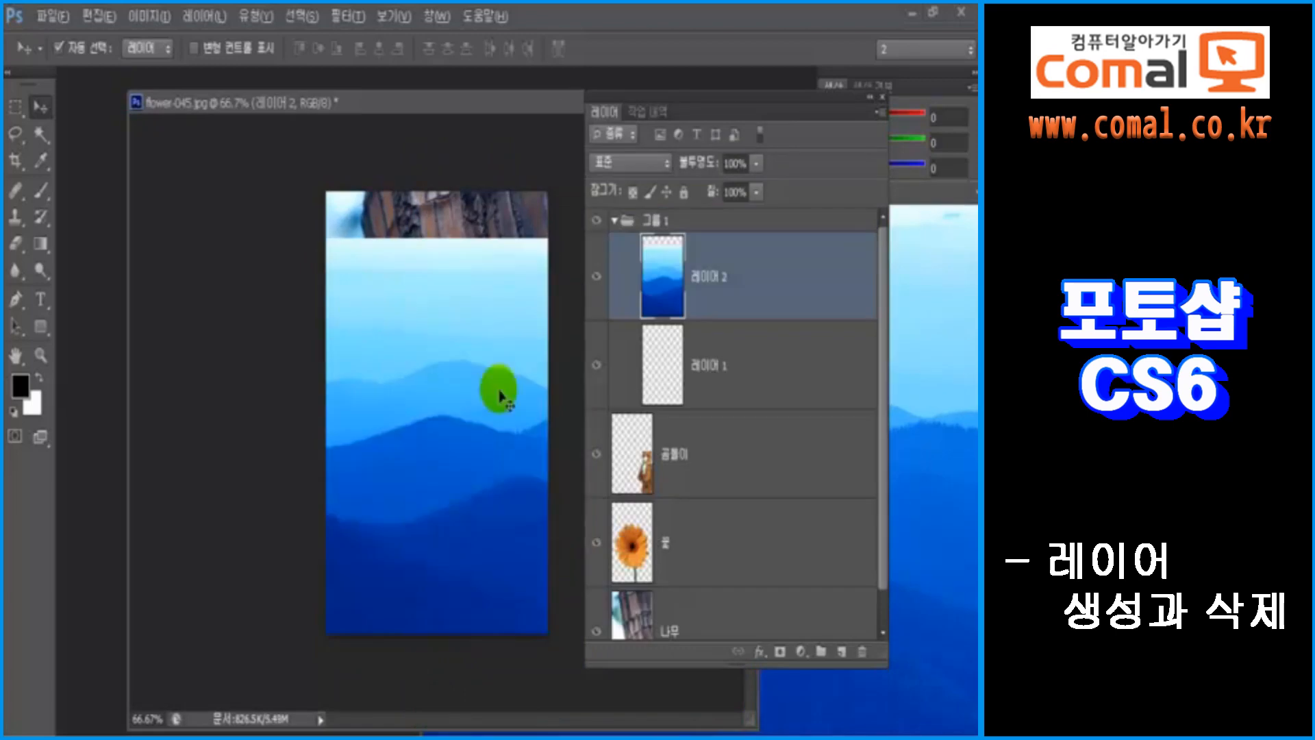
{"action": "left_click", "coordinate": [662, 305]}
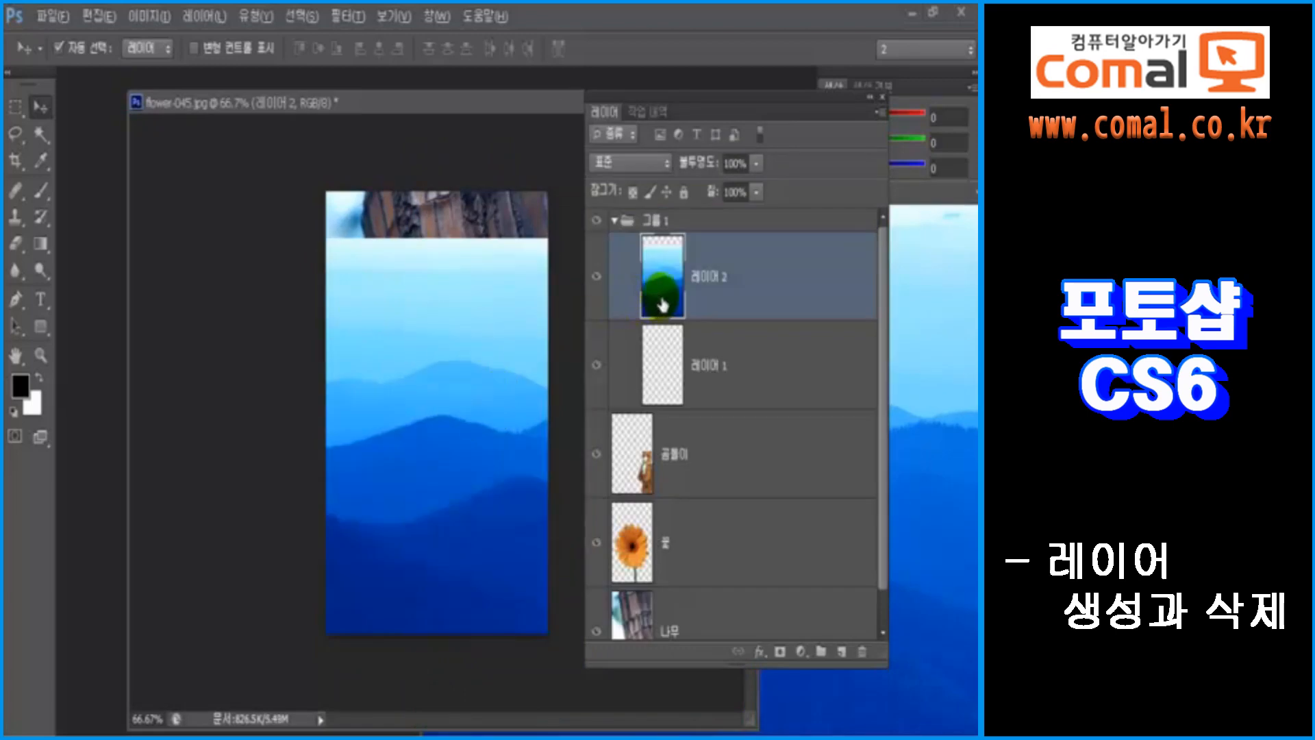
{"action": "left_click_drag", "start_coordinate": [472, 404], "coordinate": [443, 370]}
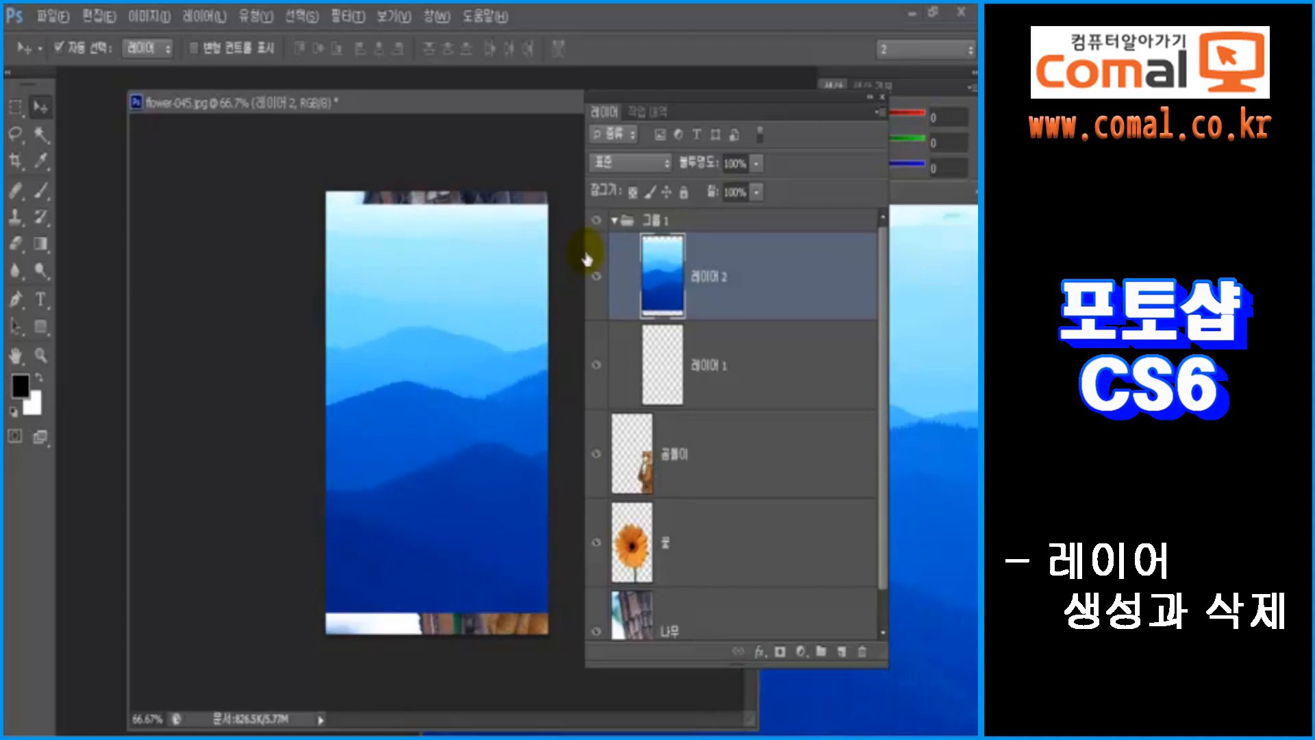
Collapse and expand the layer group that holds the blue hills layer.
{"action": "left_click", "coordinate": [614, 221]}
{"action": "left_click_drag", "start_coordinate": [475, 267], "coordinate": [616, 226]}
{"action": "left_click", "coordinate": [615, 222]}
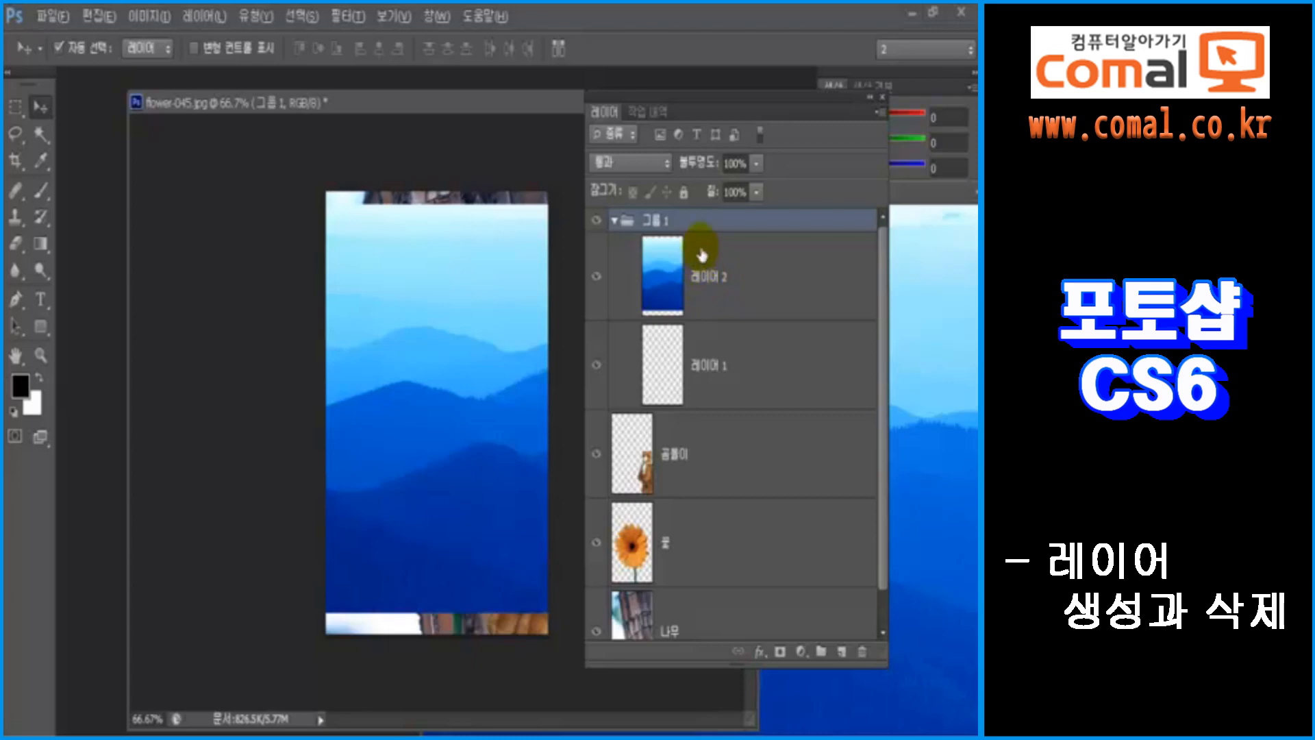
Move the blue hills layer out of the group to just above 곰돌이, and return it to the group below 레이어 1.
{"action": "left_click_drag", "start_coordinate": [698, 257], "coordinate": [603, 425]}
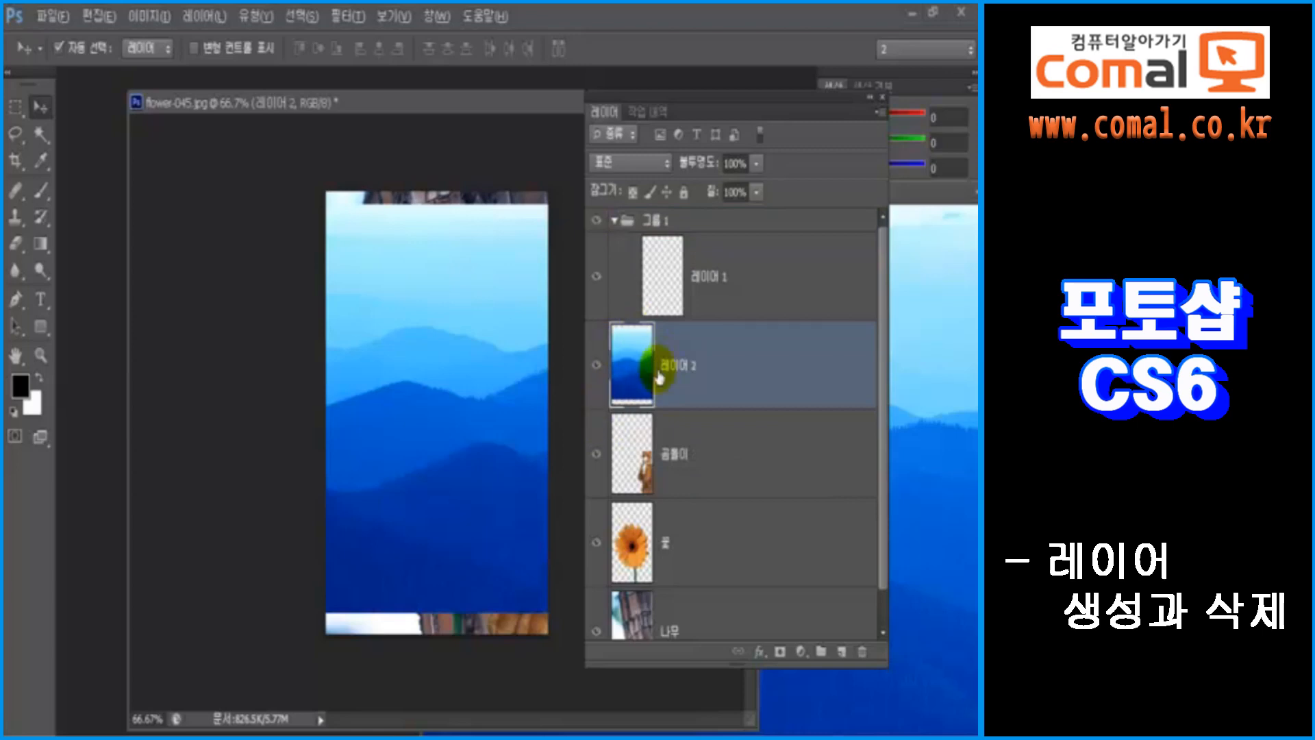
{"action": "left_click", "coordinate": [613, 220]}
{"action": "left_click", "coordinate": [613, 220]}
{"action": "left_click_drag", "start_coordinate": [683, 354], "coordinate": [696, 226]}
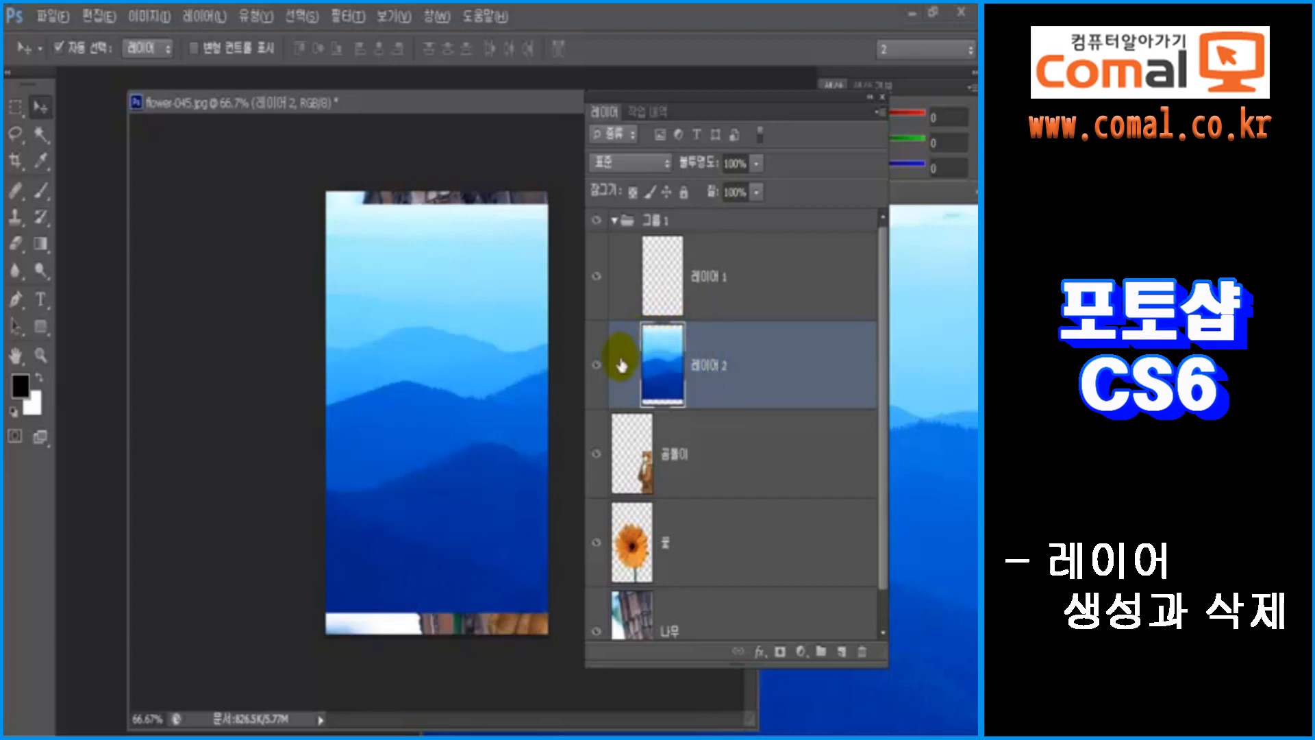
Rename the layer group as 푸른언덕 and collapse it.
{"action": "left_click", "coordinate": [654, 220]}
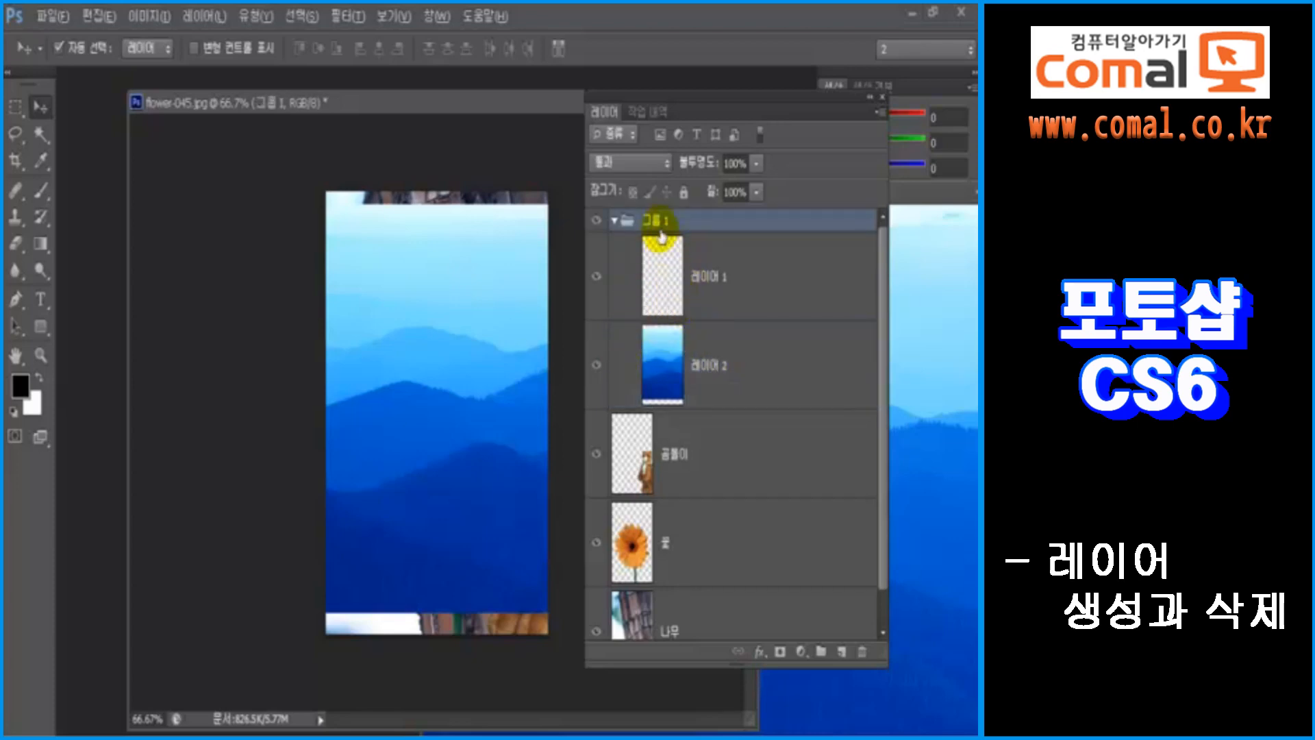
{"action": "double_click", "coordinate": [654, 221]}
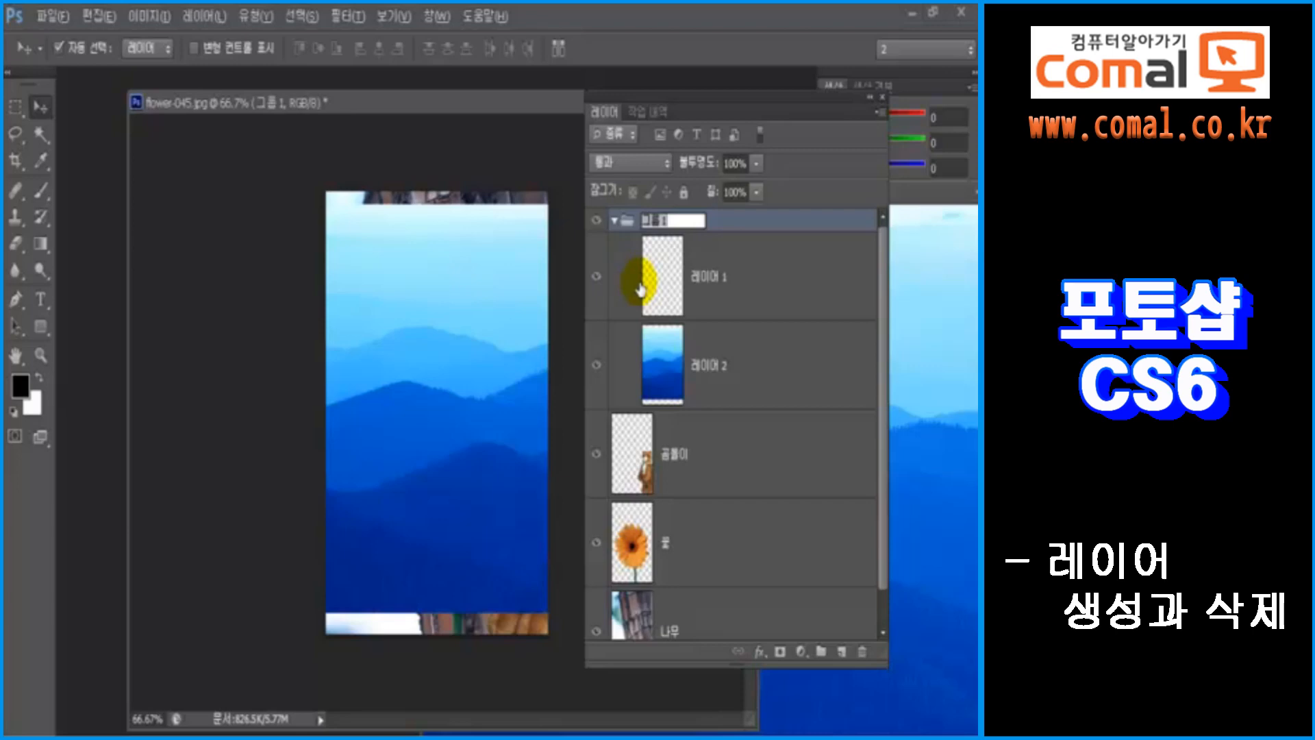
{"action": "type", "text": "푸른언덕"}
{"action": "key", "text": "Return"}
{"action": "left_click", "coordinate": [640, 290]}
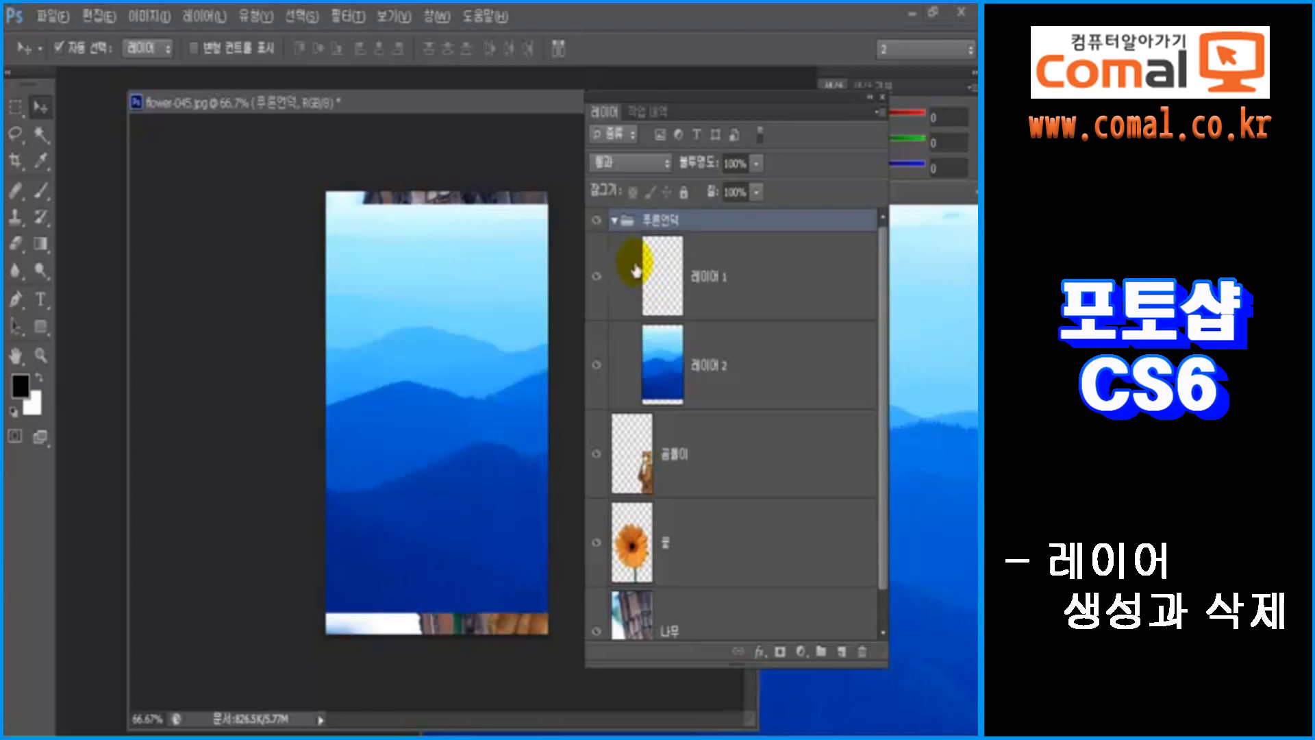
{"action": "left_click", "coordinate": [613, 219]}
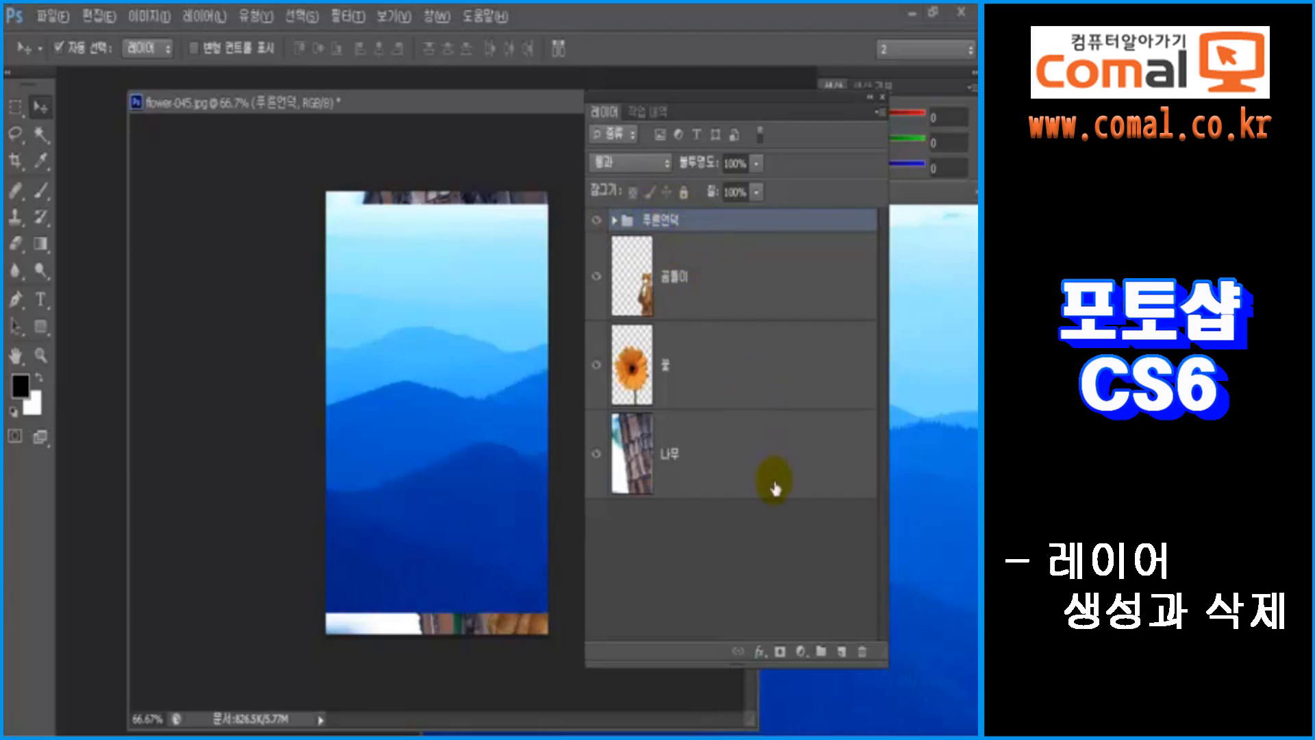
Delete only the 푸른언덕 group, keeping the layers it contains.
{"action": "left_click", "coordinate": [862, 651]}
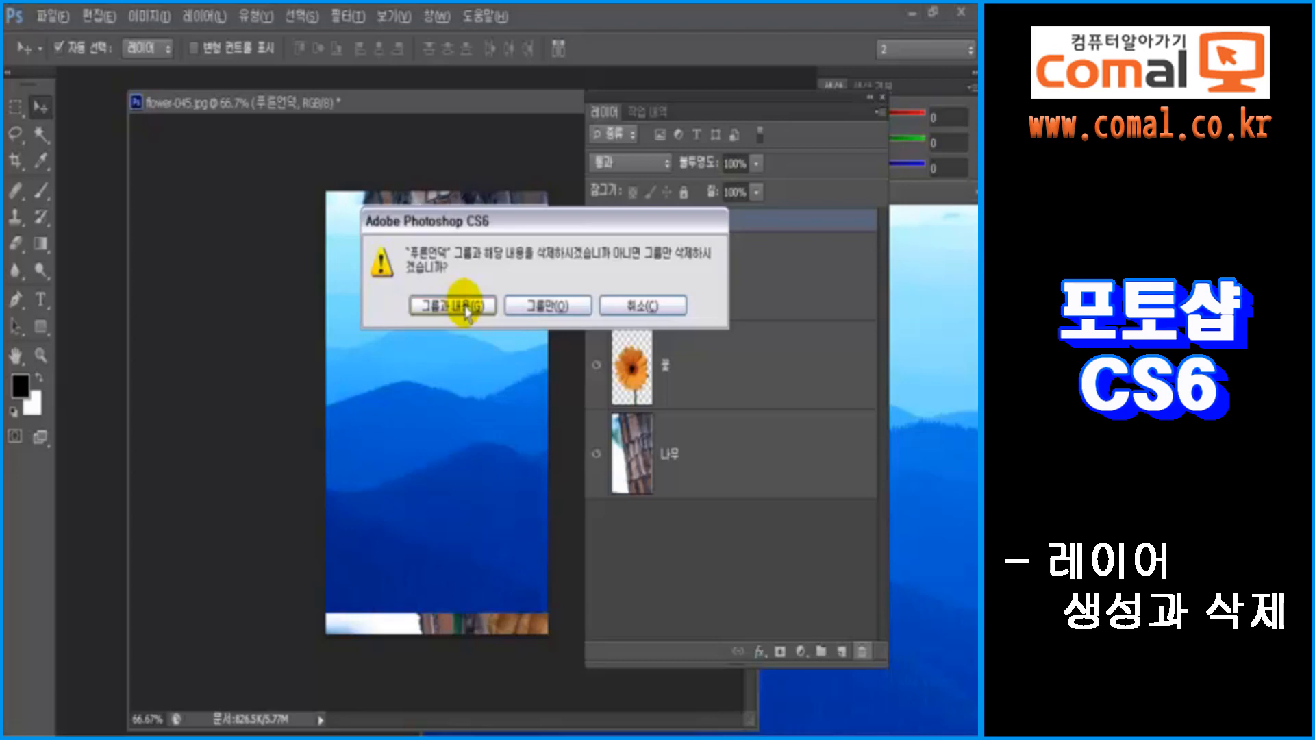
{"action": "left_click", "coordinate": [527, 309]}
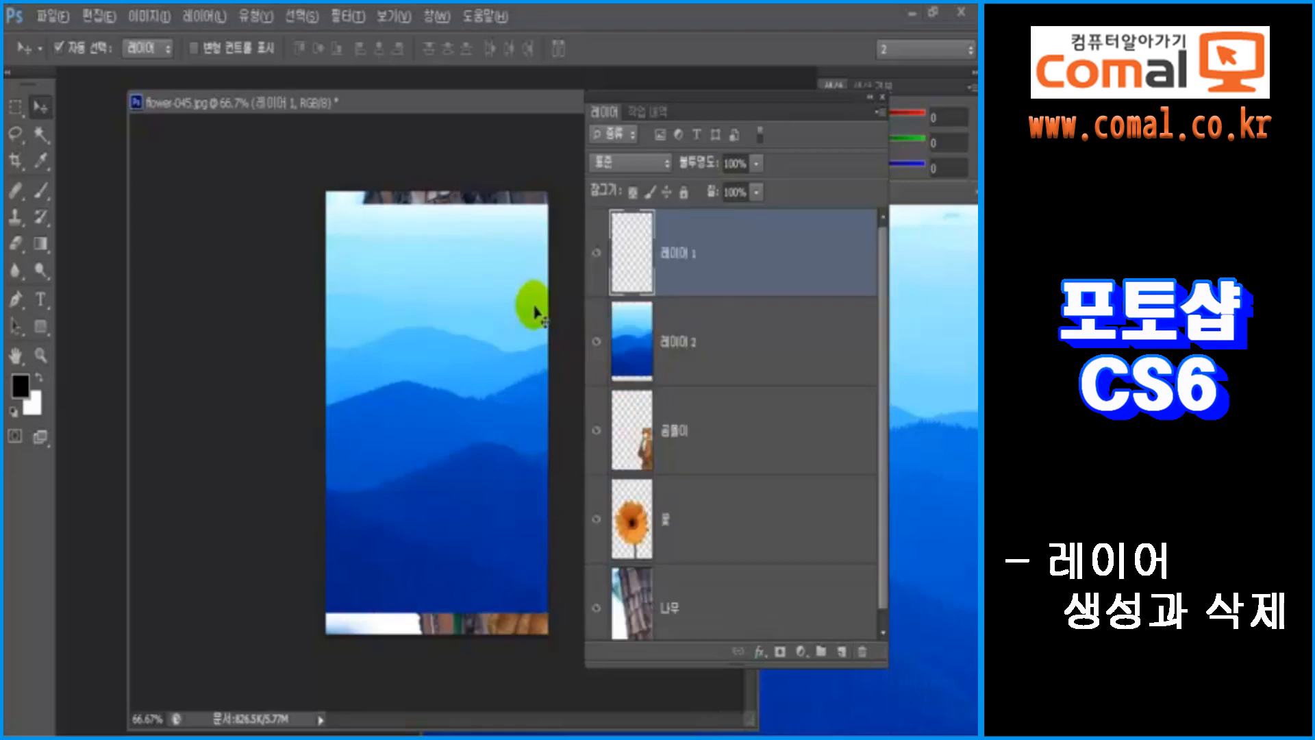
Create a new group from 레이어 1, 레이어 2 and 곰돌이 with the default name 그룹 1, and expand it.
{"action": "left_click", "coordinate": [723, 344], "text": "shift"}
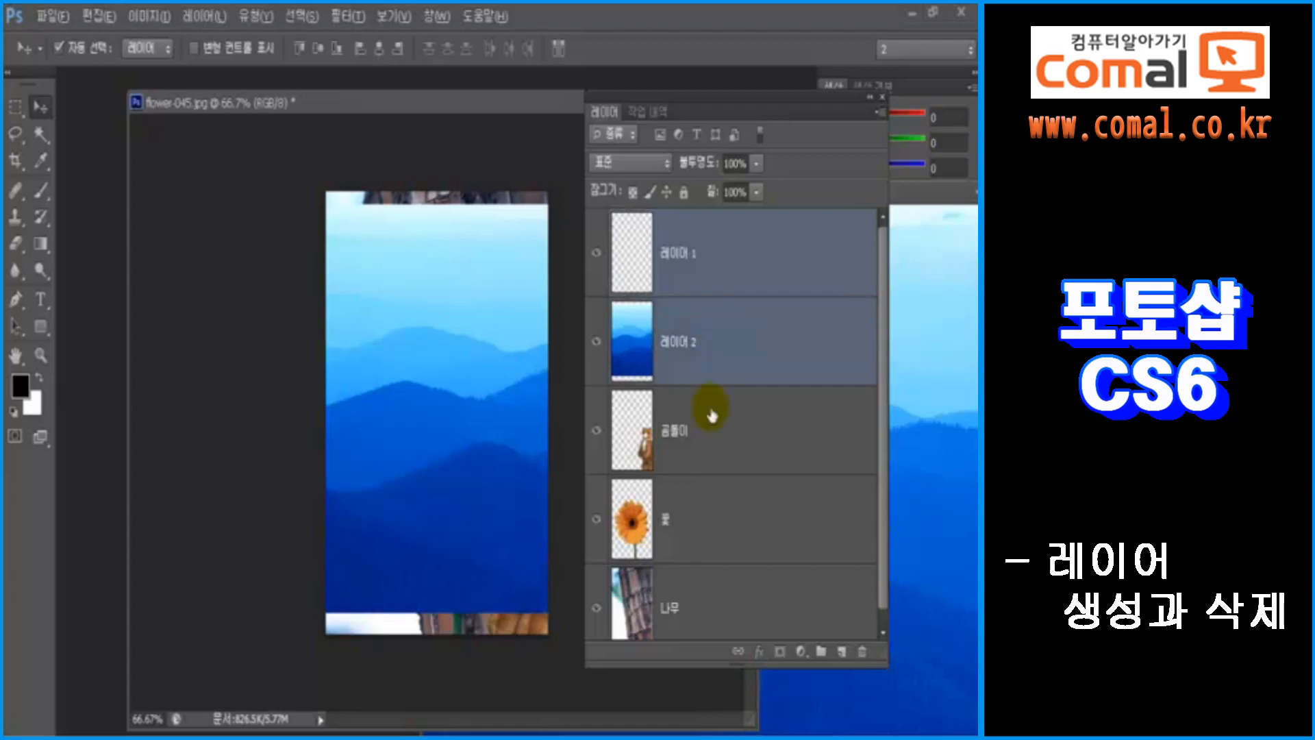
{"action": "left_click", "coordinate": [685, 426], "text": "shift"}
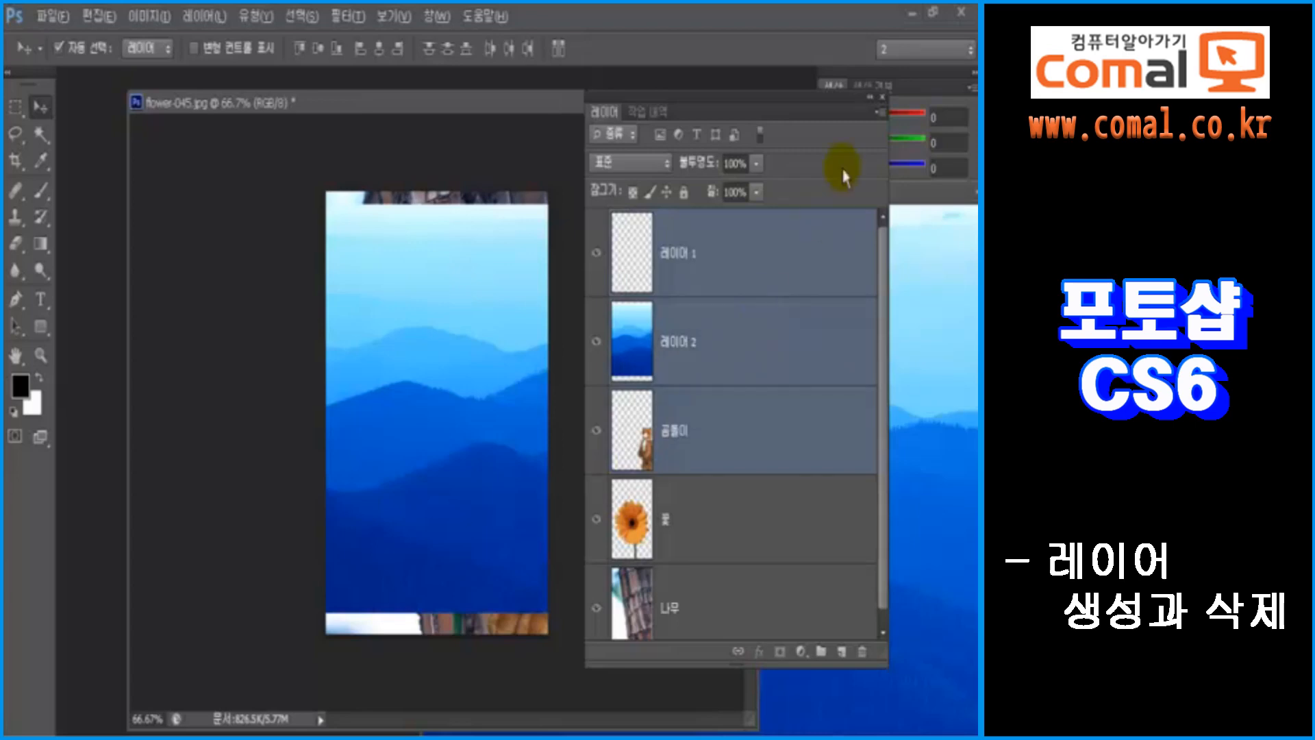
{"action": "left_click", "coordinate": [878, 112]}
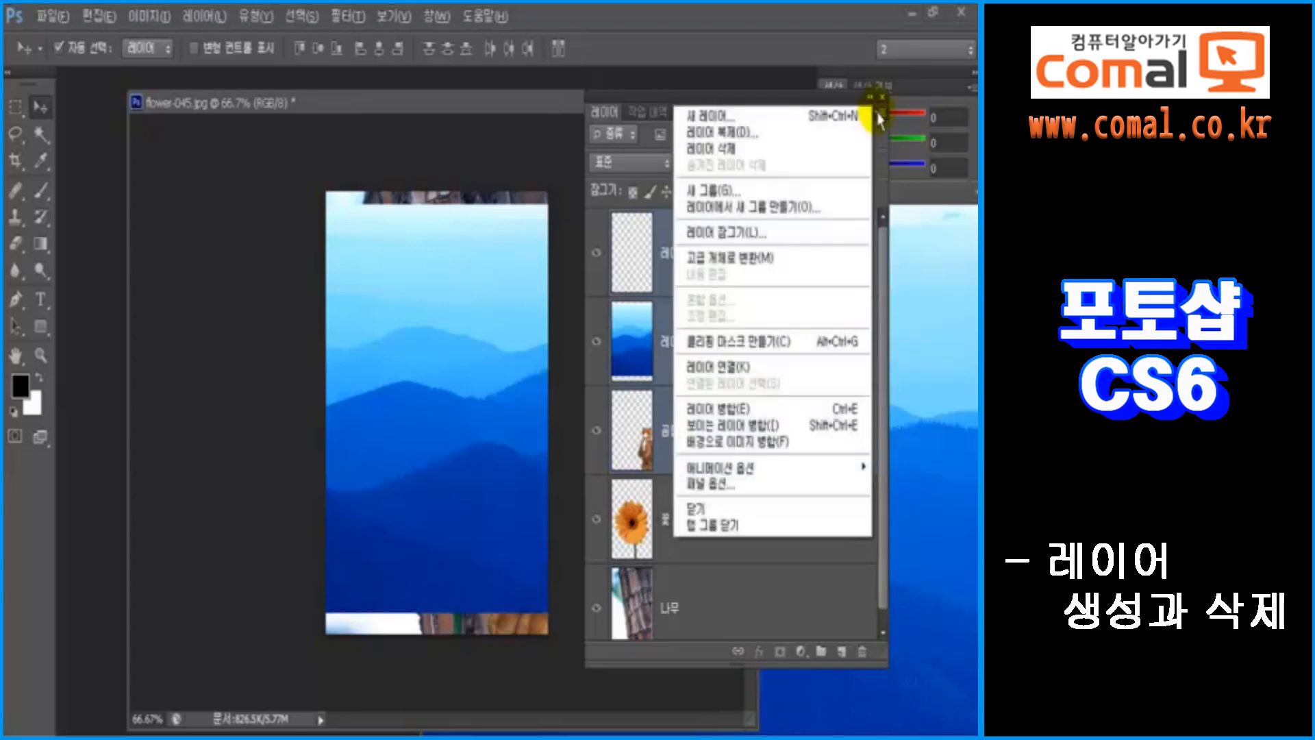
{"action": "left_click", "coordinate": [786, 218]}
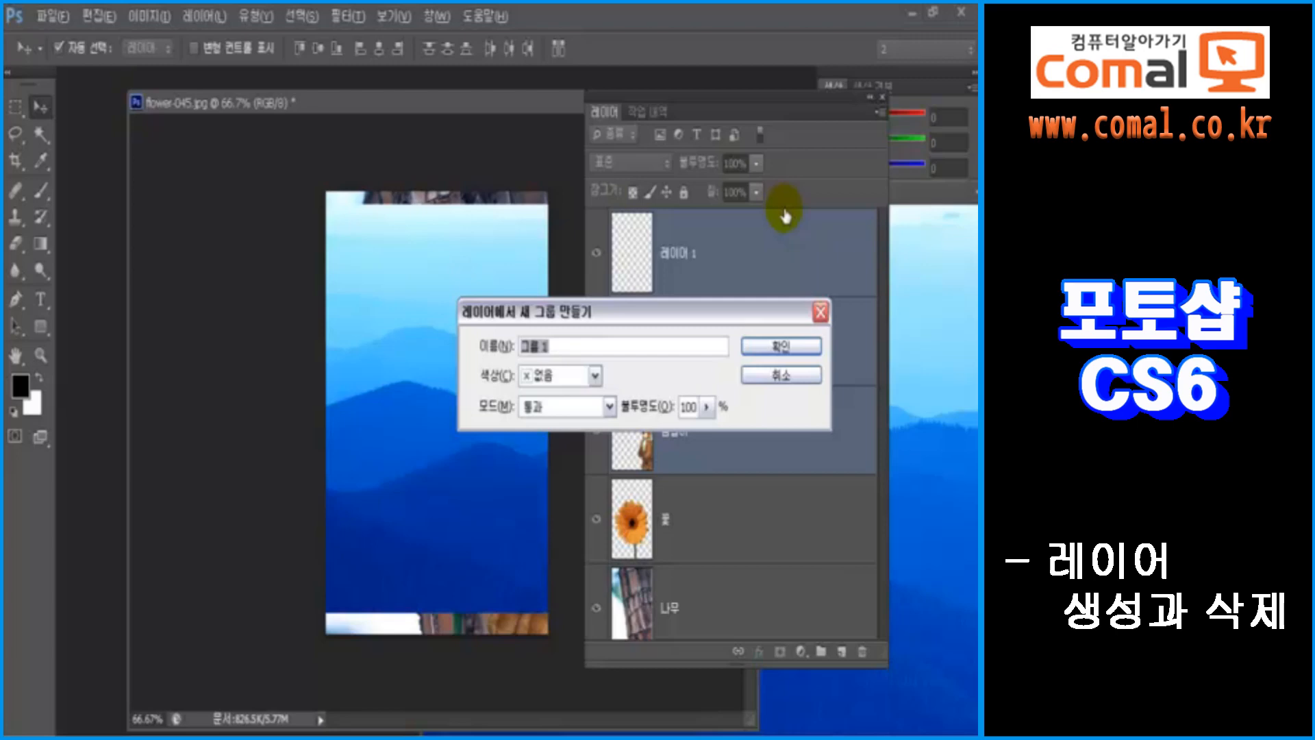
{"action": "left_click", "coordinate": [772, 344]}
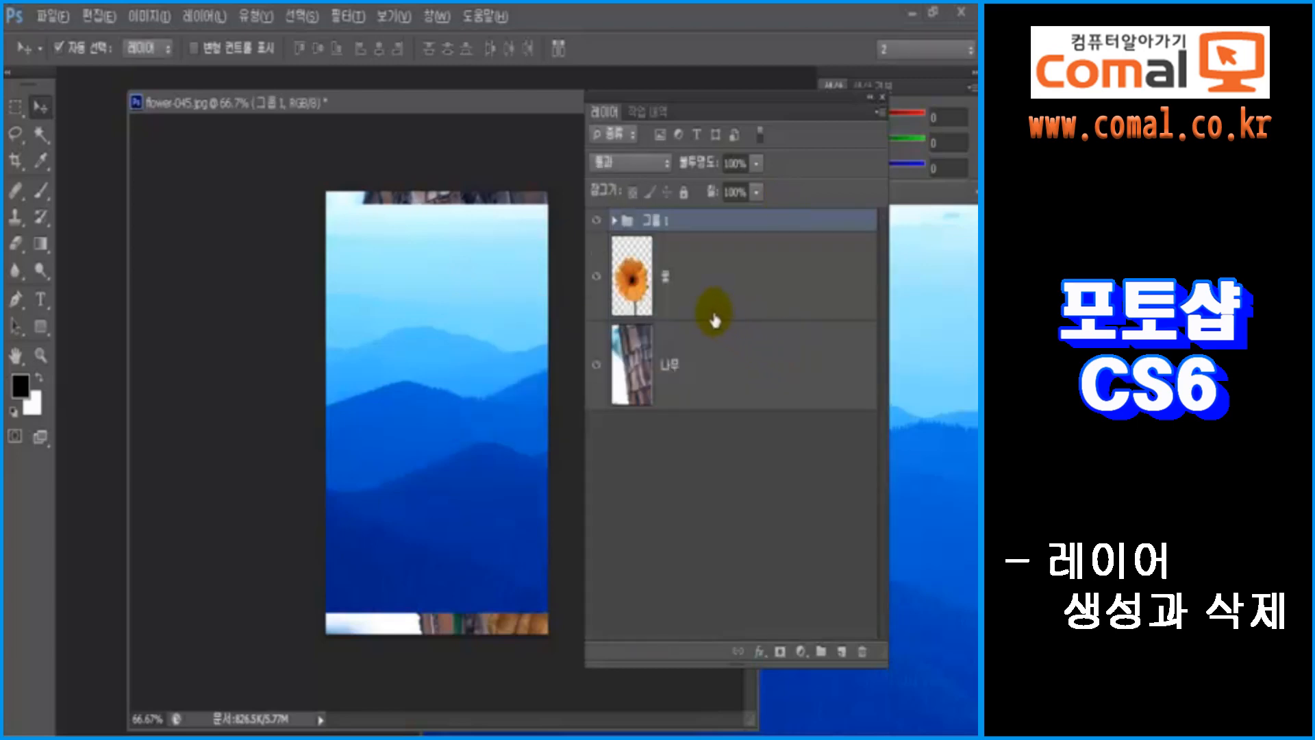
{"action": "left_click", "coordinate": [614, 220]}
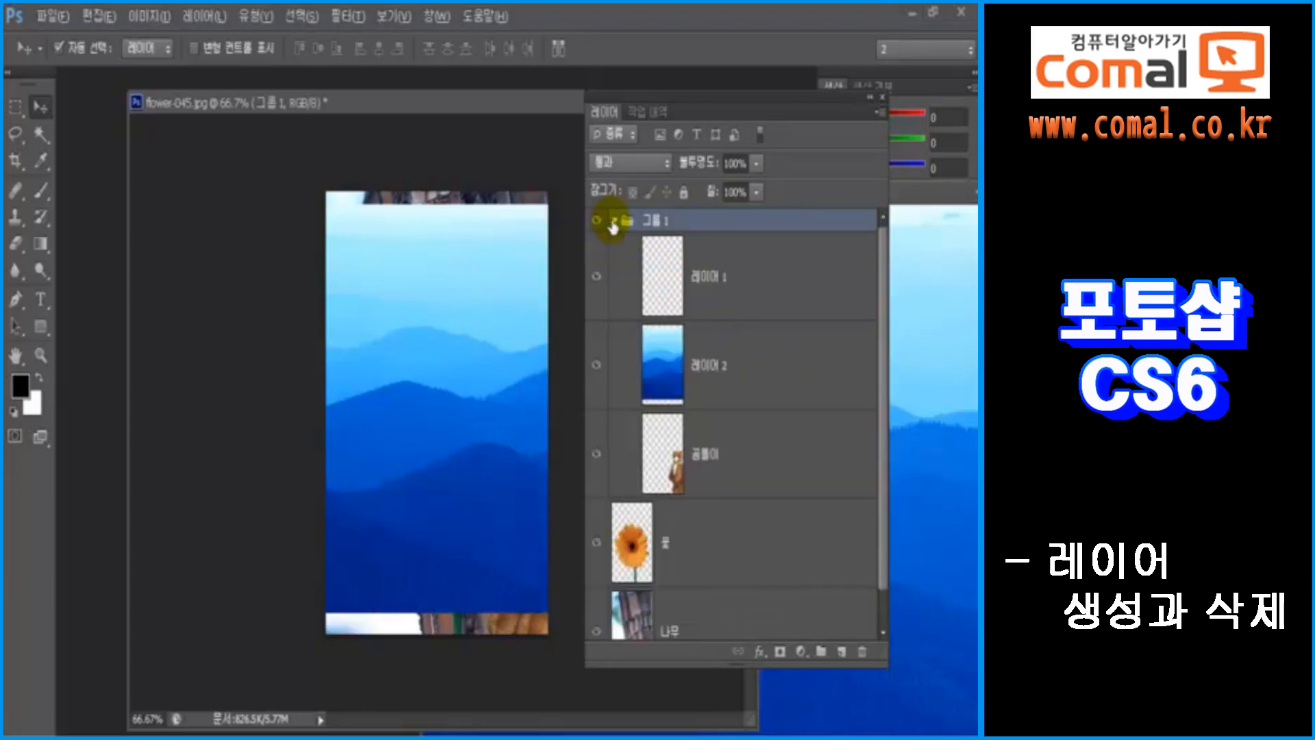